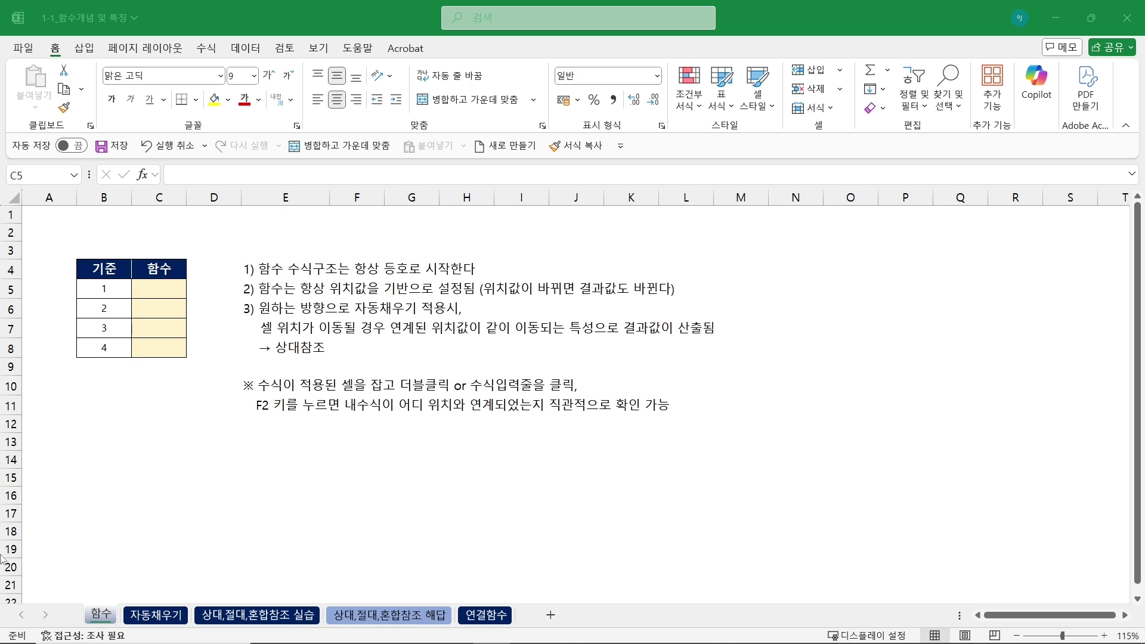
Inspect the values in the 기준 column from B5 to B8
{"action": "left_click", "coordinate": [111, 291]}
{"action": "left_click", "coordinate": [105, 310]}
{"action": "left_click", "coordinate": [100, 333]}
{"action": "left_click", "coordinate": [100, 350]}
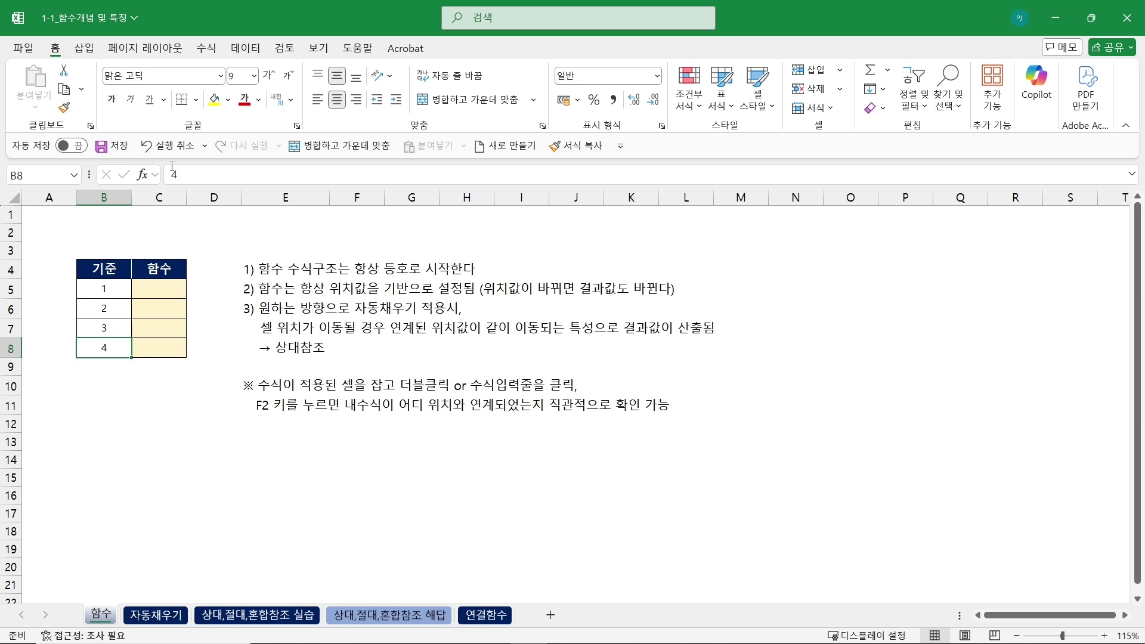
{"action": "left_click", "coordinate": [116, 301]}
{"action": "left_click", "coordinate": [118, 287]}
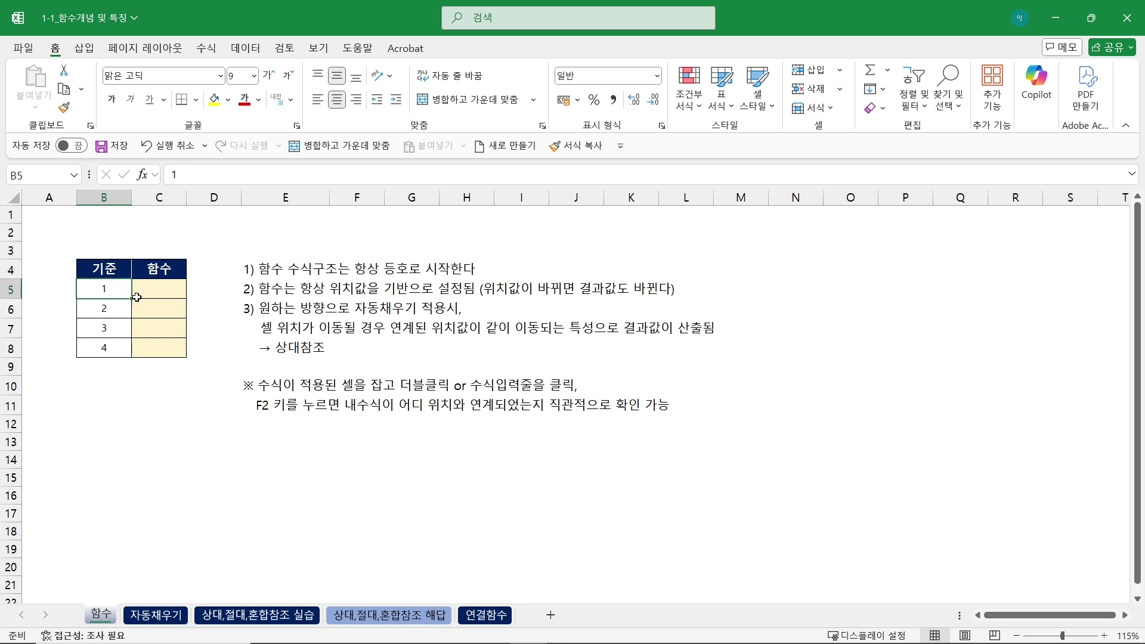
Enter the formula =B5 in cell C5 of the 함수 column and reselect the cell to check it
{"action": "left_click", "coordinate": [165, 293]}
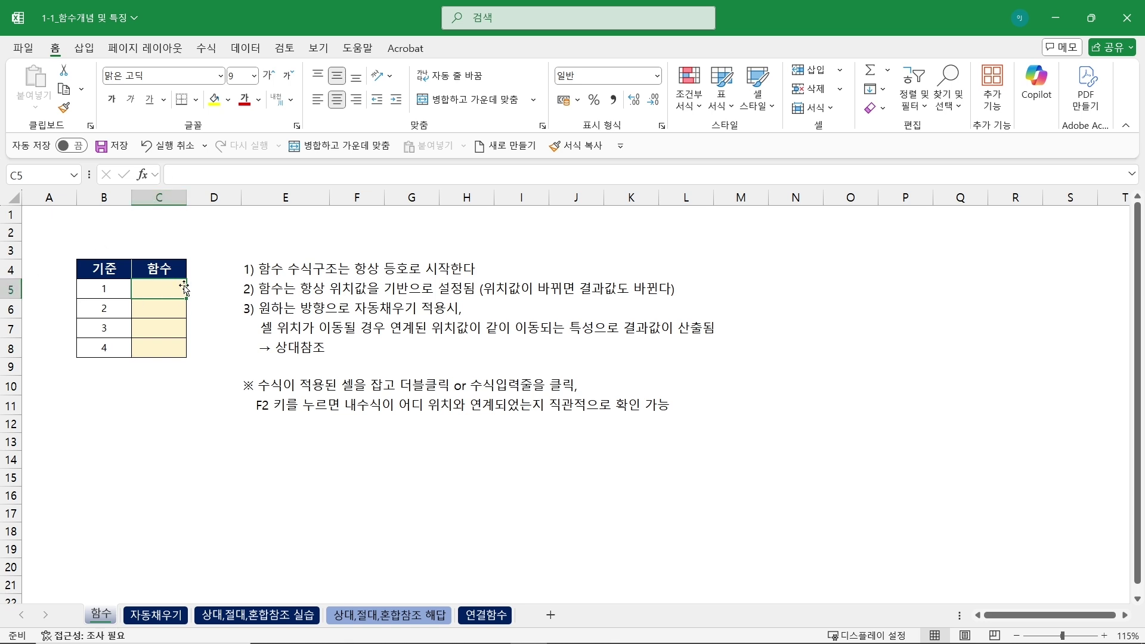
{"action": "type", "text": "="}
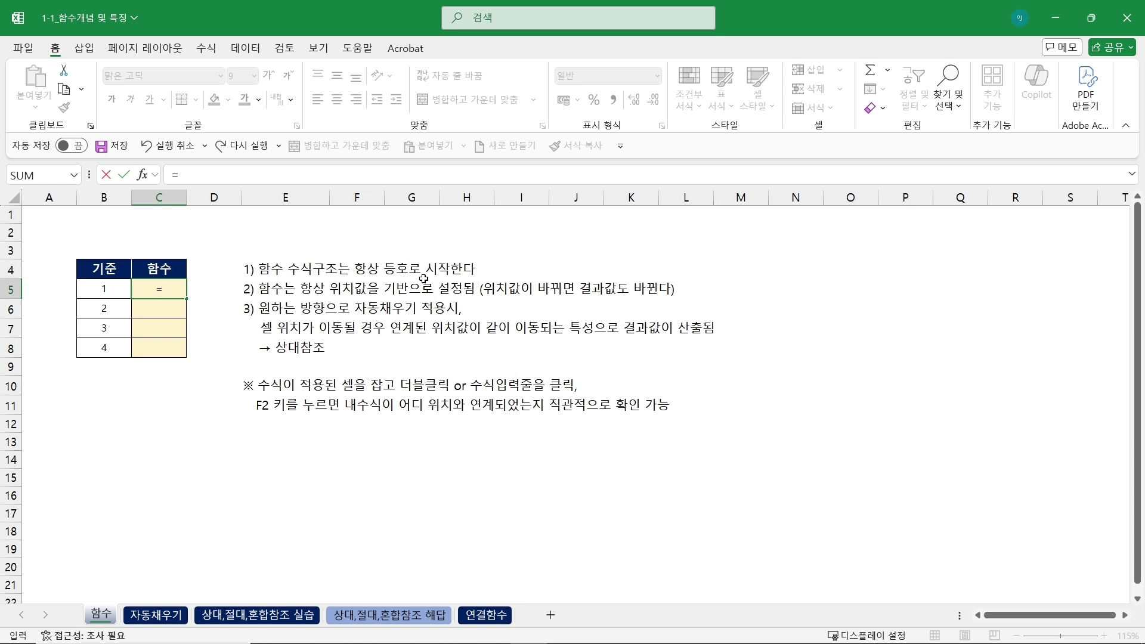
{"action": "left_click", "coordinate": [96, 290]}
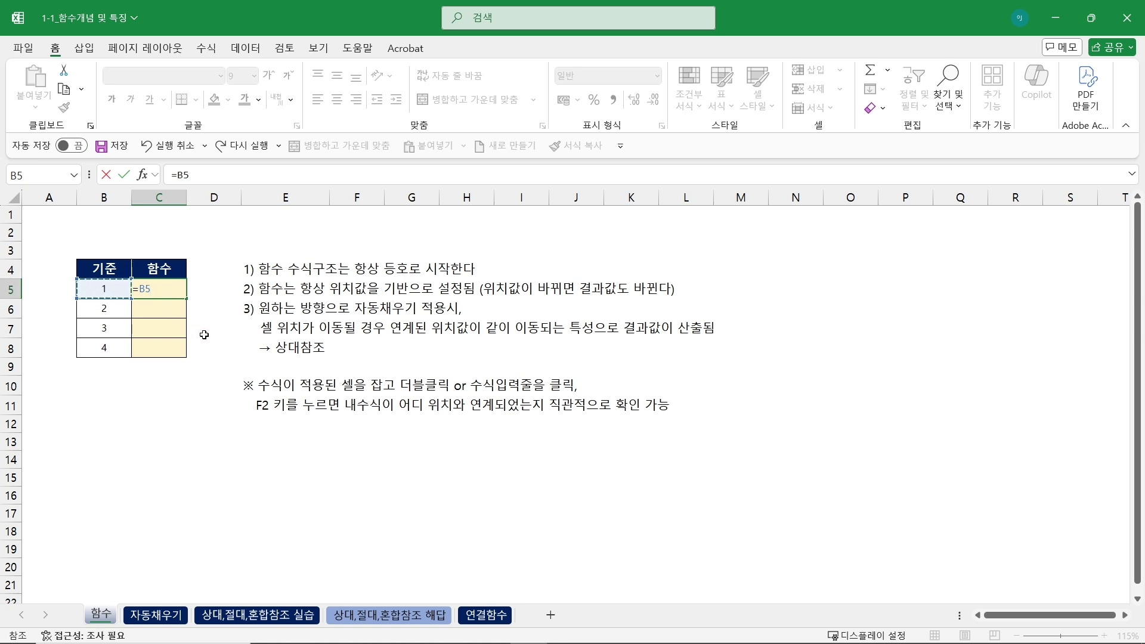
{"action": "key", "text": "Return"}
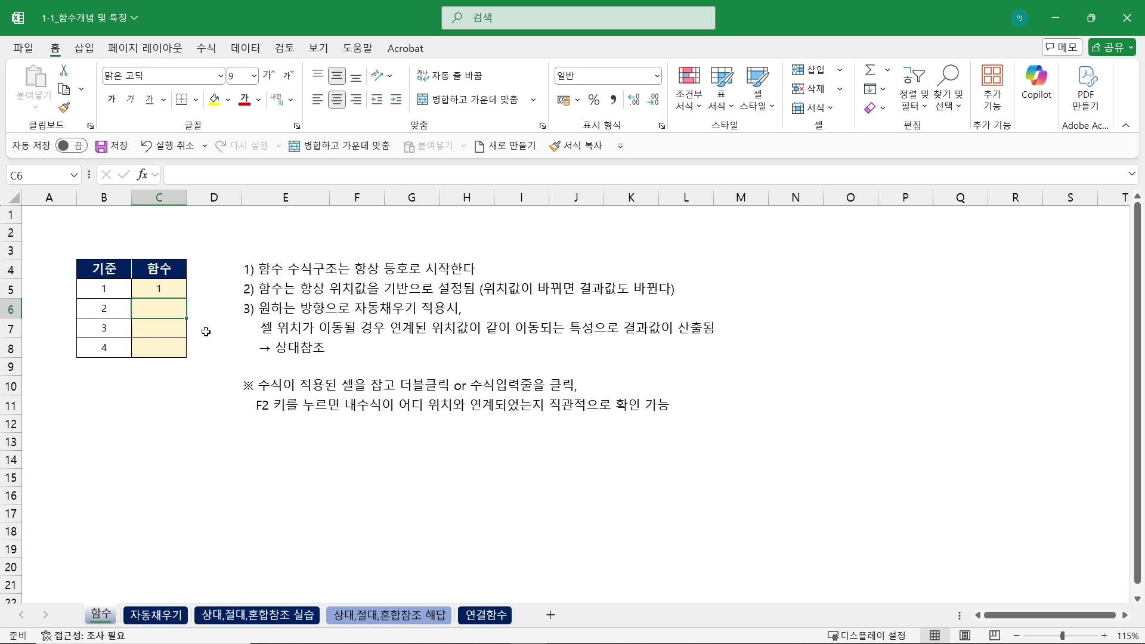
{"action": "left_click", "coordinate": [160, 291]}
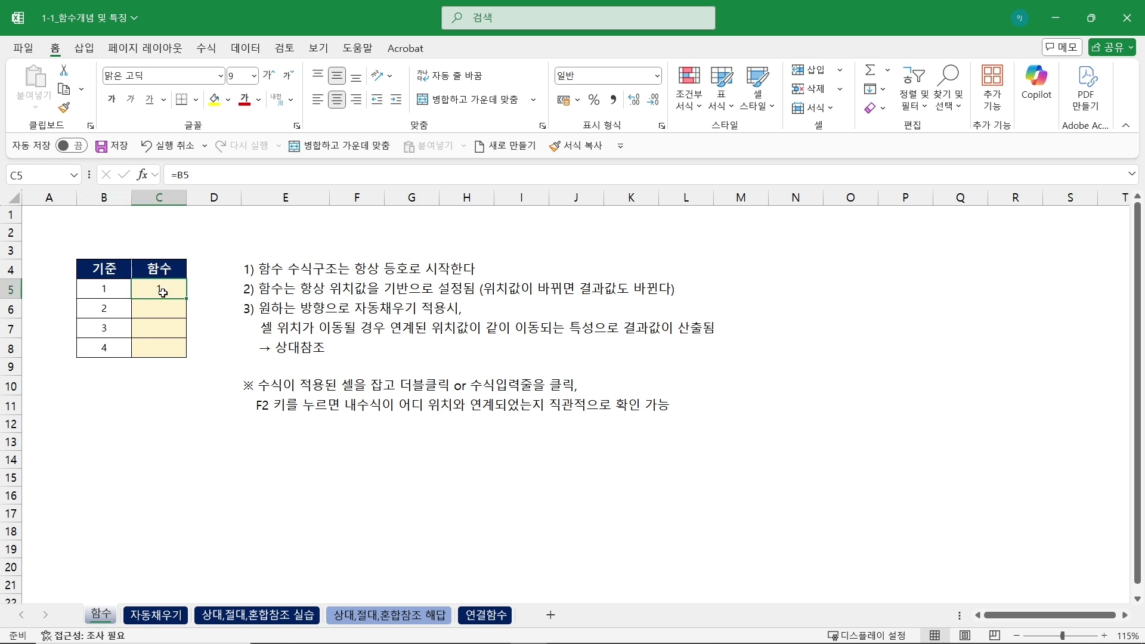
Set cell B5 to 5 and check the linked formula in C5
{"action": "left_click", "coordinate": [108, 290]}
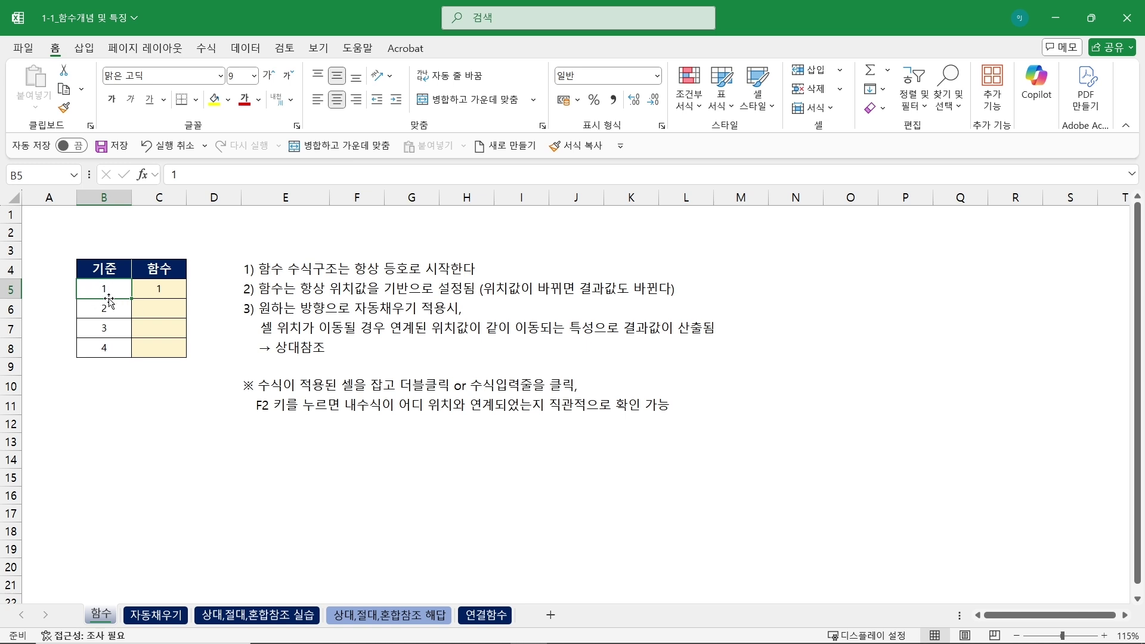
{"action": "type", "text": "5"}
{"action": "key", "text": "Return"}
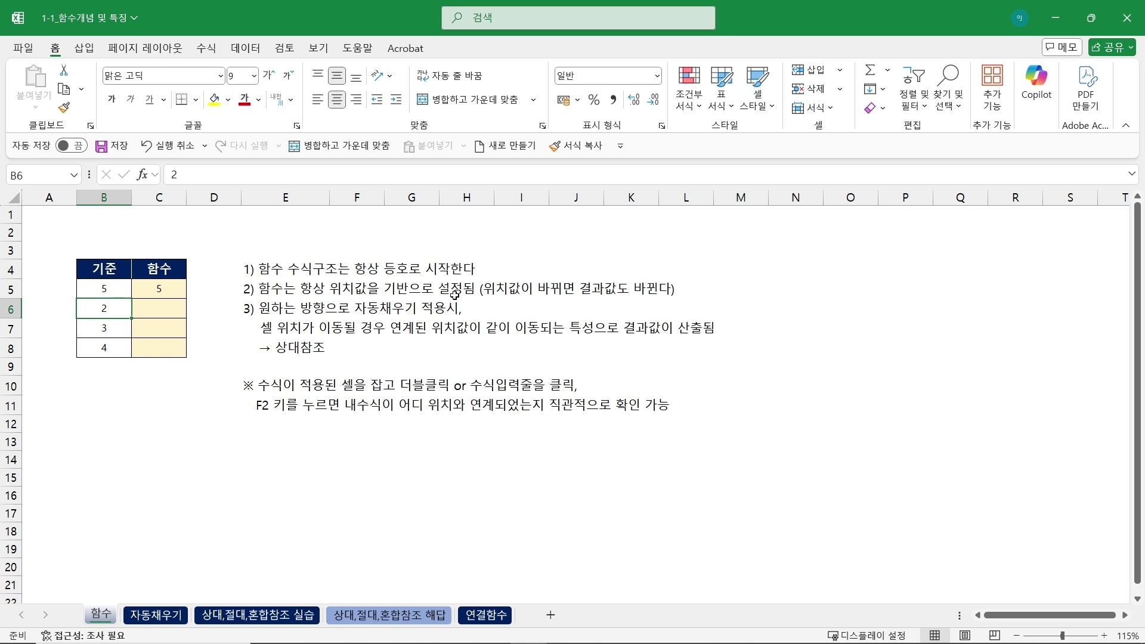
{"action": "left_click", "coordinate": [158, 288]}
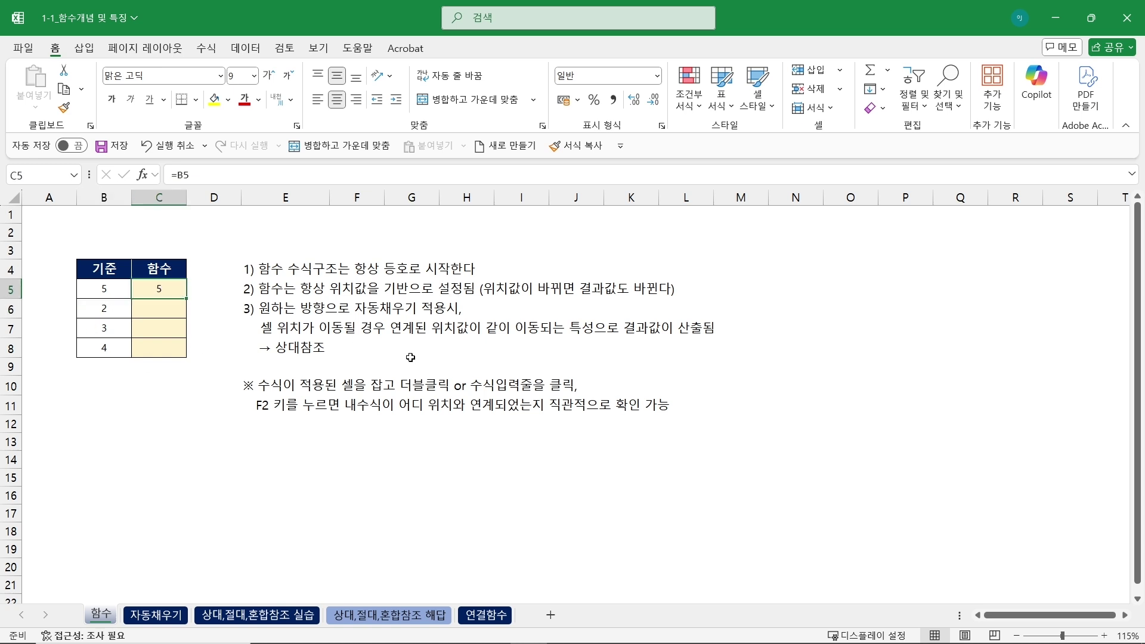
Set cell B5 back to 1
{"action": "key", "text": "Left"}
{"action": "type", "text": "1"}
{"action": "left_click", "coordinate": [351, 365]}
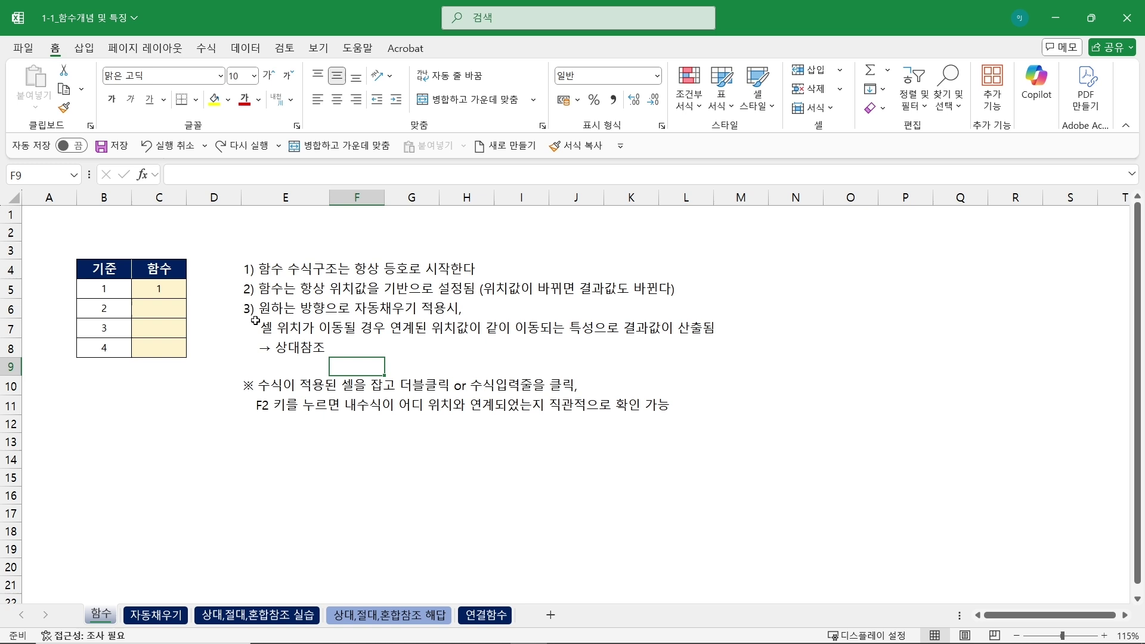
Autofill the formula in C5 down through C8
{"action": "left_click", "coordinate": [112, 291]}
{"action": "left_click", "coordinate": [166, 296]}
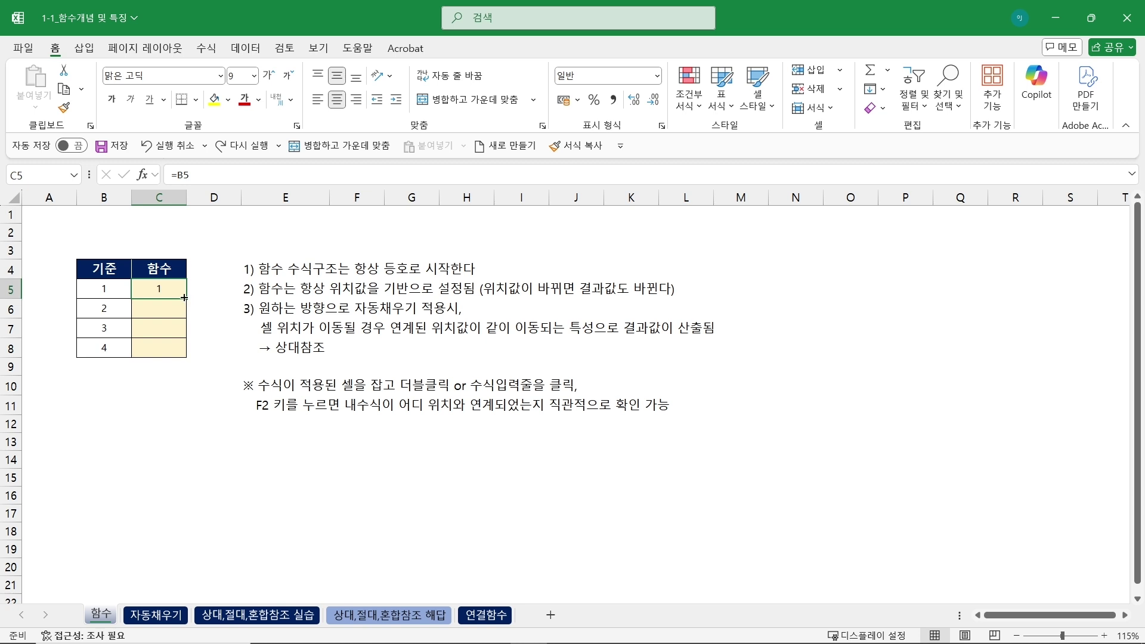
{"action": "left_click_drag", "start_coordinate": [184, 298], "coordinate": [185, 362]}
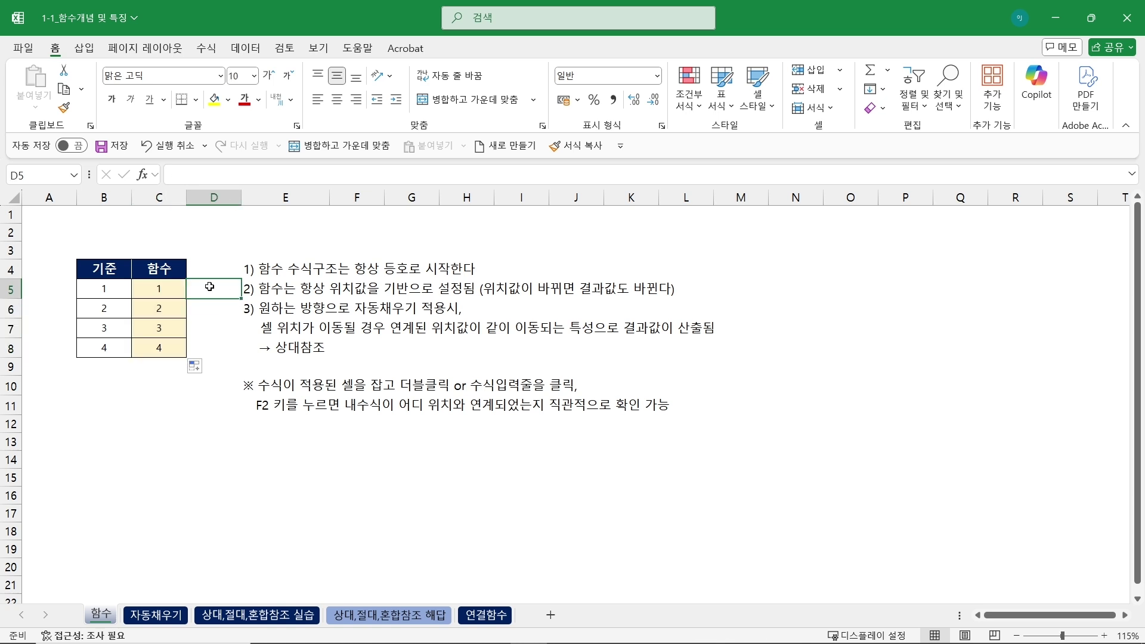
Examine which cell each formula in the 함수 column from C5 to C8 refers to
{"action": "left_click", "coordinate": [183, 286]}
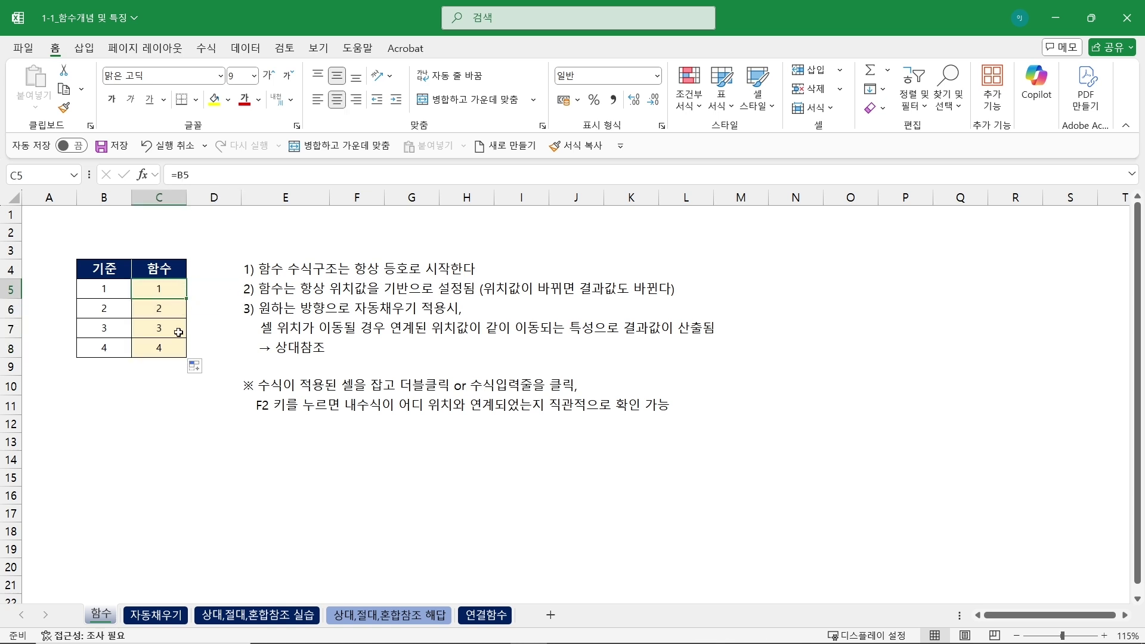
{"action": "double_click", "coordinate": [165, 284]}
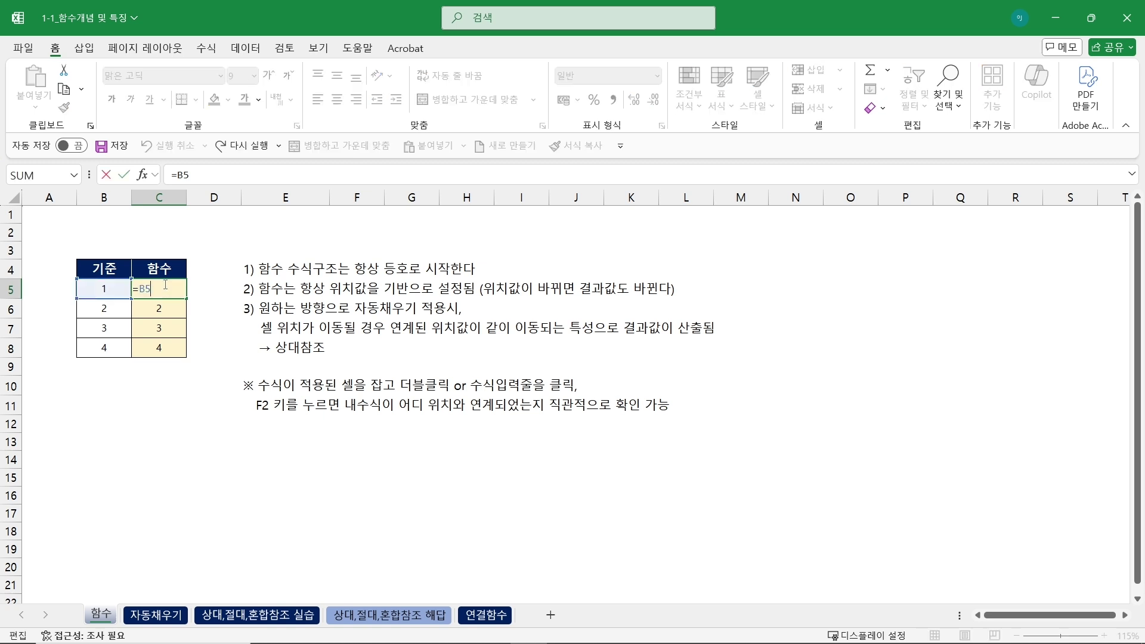
{"action": "key", "text": "Escape"}
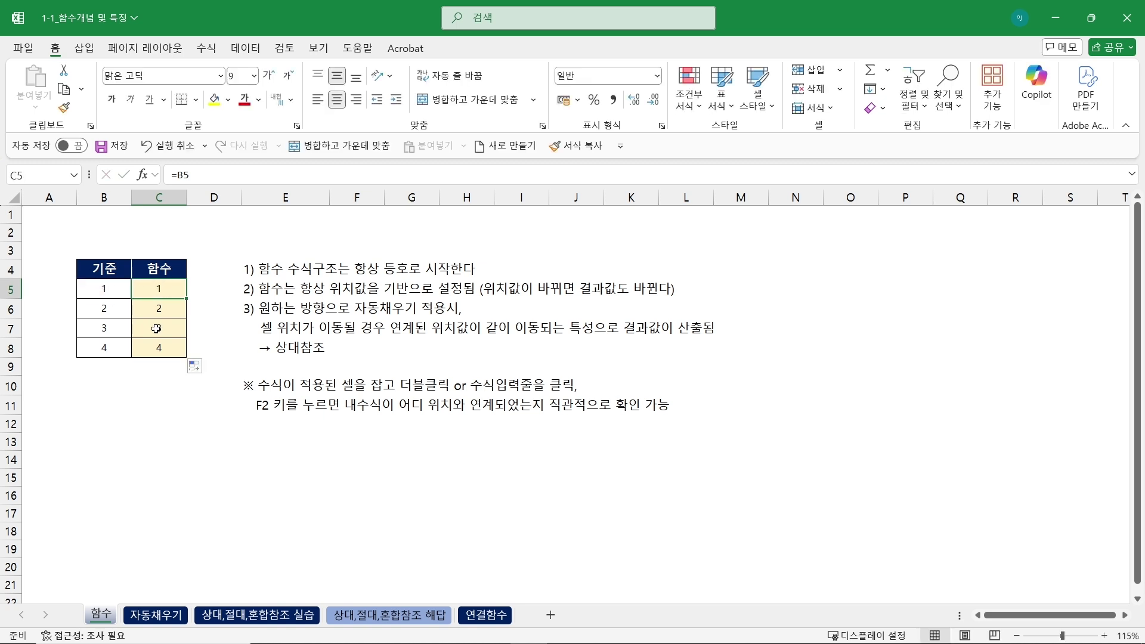
{"action": "double_click", "coordinate": [162, 306]}
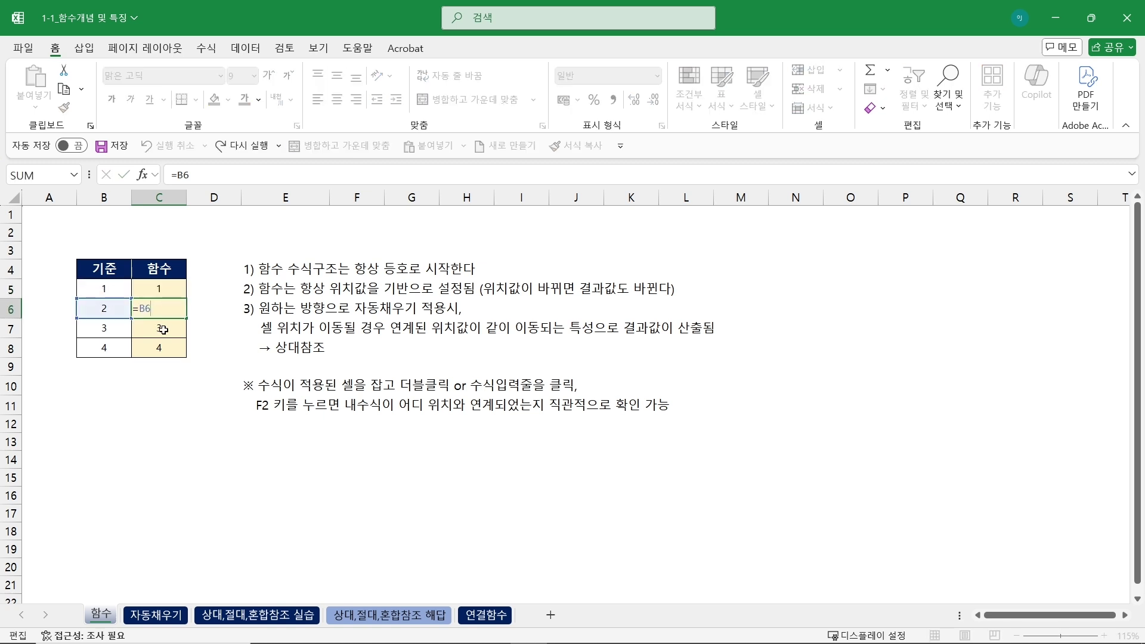
{"action": "double_click", "coordinate": [165, 329]}
{"action": "key", "text": "Escape"}
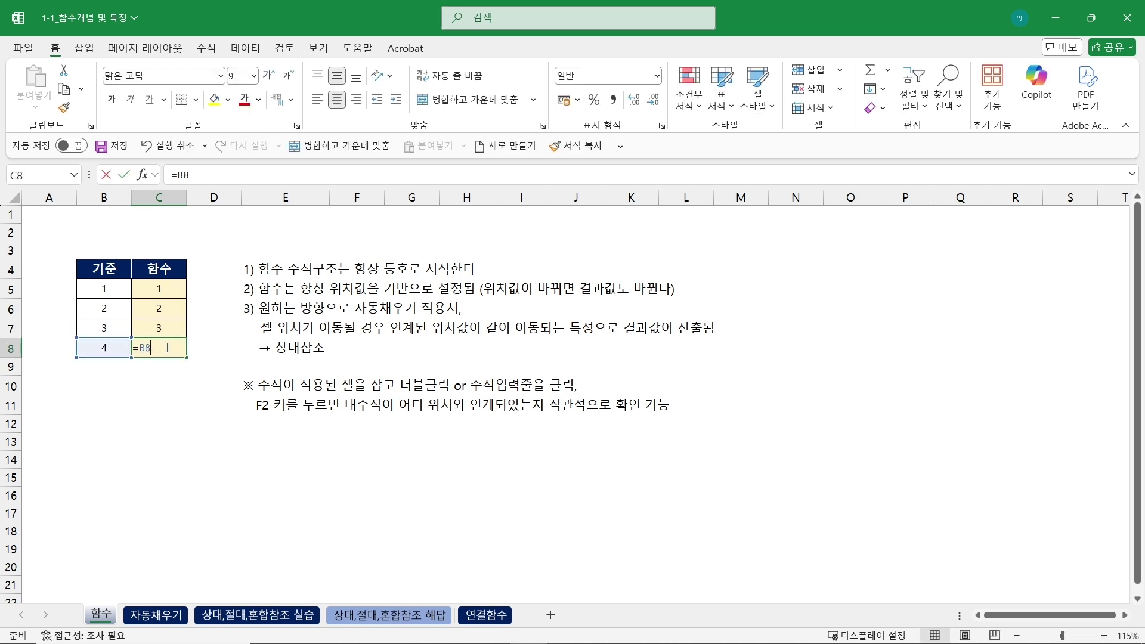
{"action": "double_click", "coordinate": [165, 347]}
{"action": "key", "text": "Escape"}
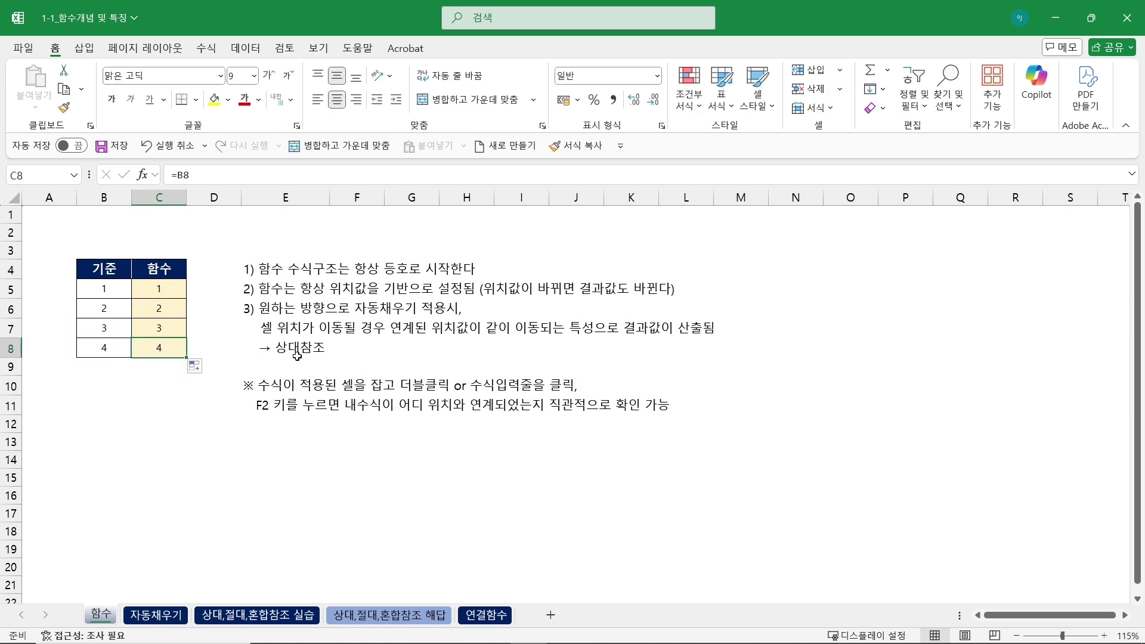
{"action": "left_click", "coordinate": [373, 356]}
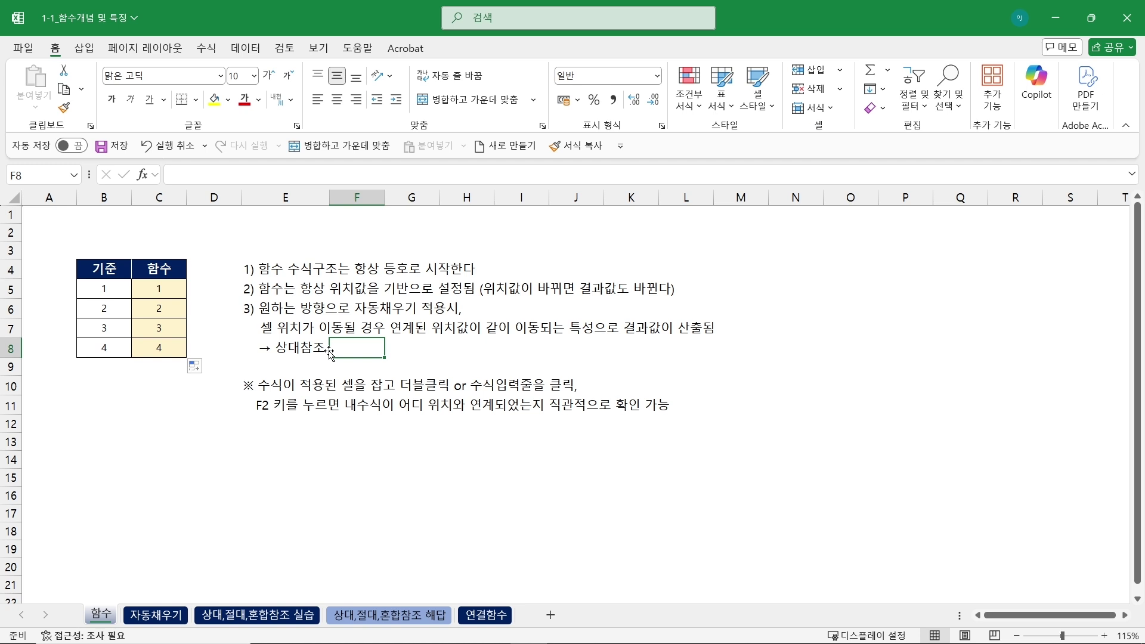
Trace the cell referenced by C5's formula from the formula bar and in the cell itself, leaving edit mode each time
{"action": "left_click", "coordinate": [161, 290]}
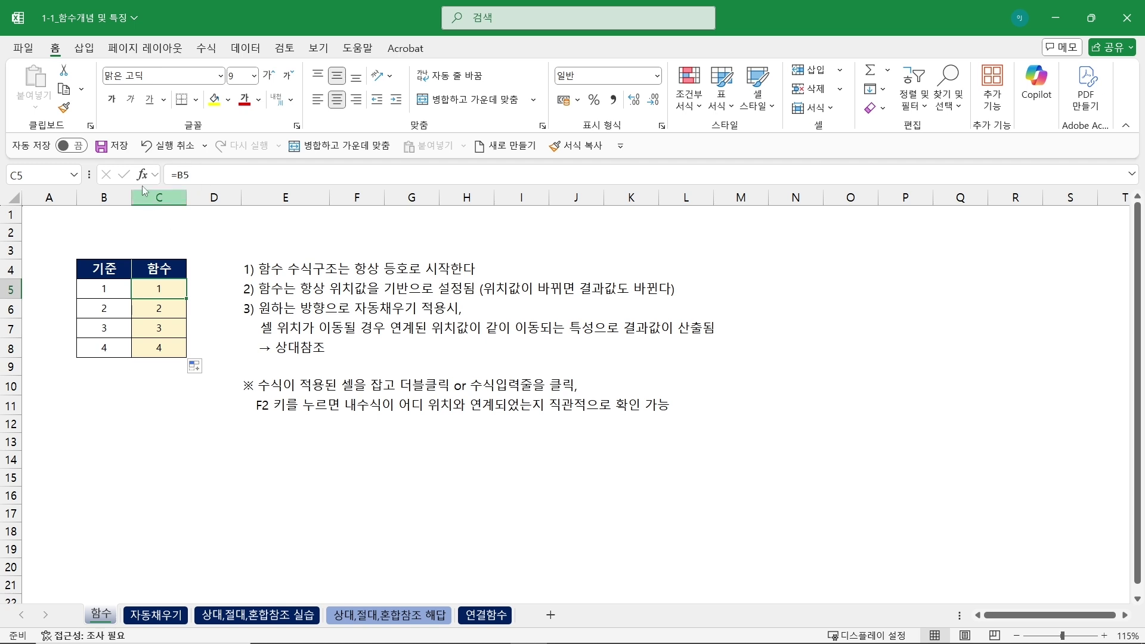
{"action": "left_click", "coordinate": [201, 175]}
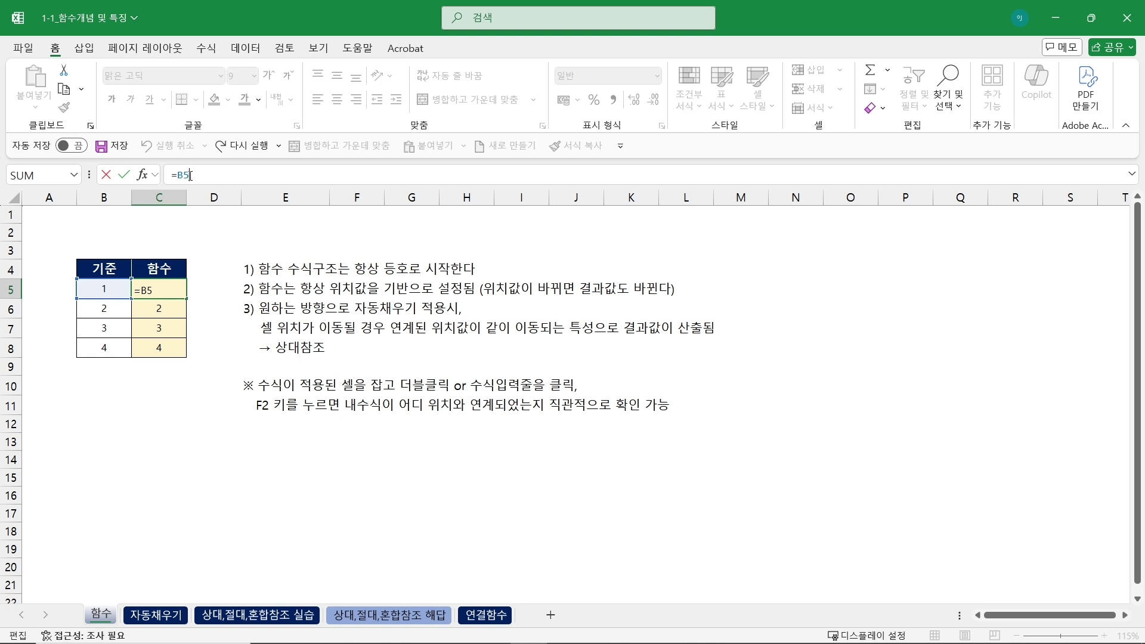
{"action": "left_click", "coordinate": [158, 289]}
{"action": "double_click", "coordinate": [151, 292]}
{"action": "key", "text": "Escape"}
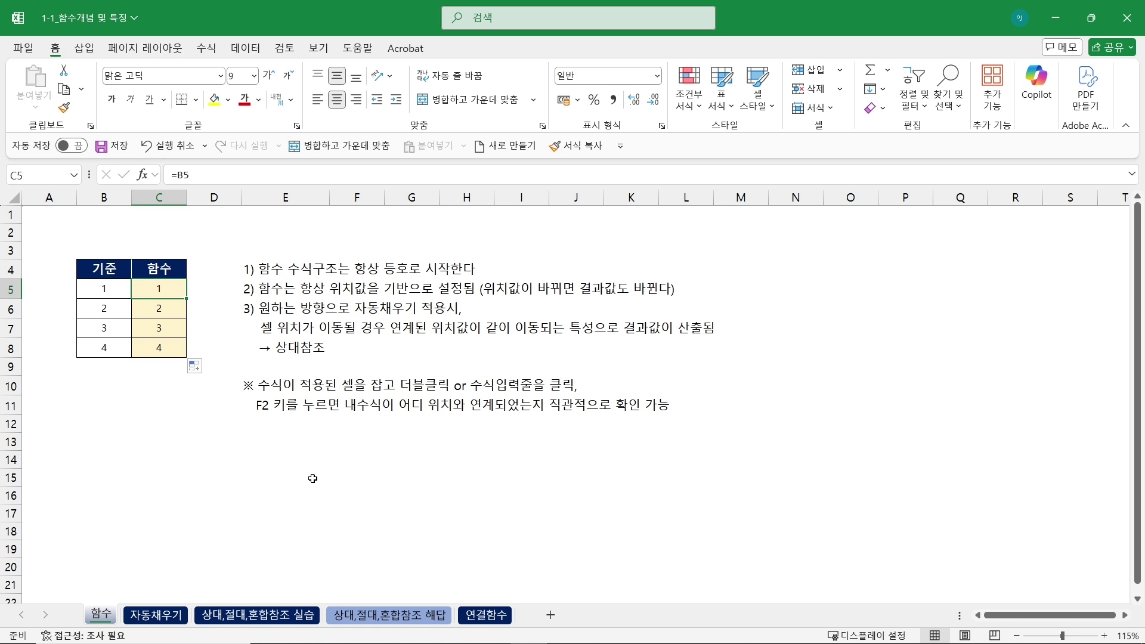
{"action": "key", "text": "F2"}
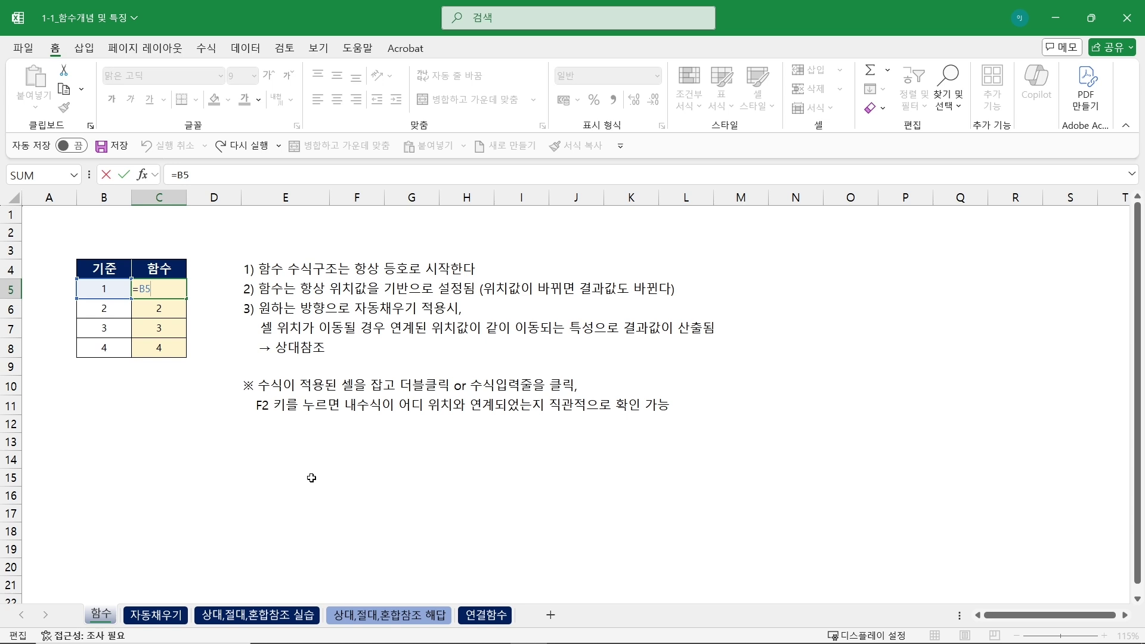
{"action": "key", "text": "Escape"}
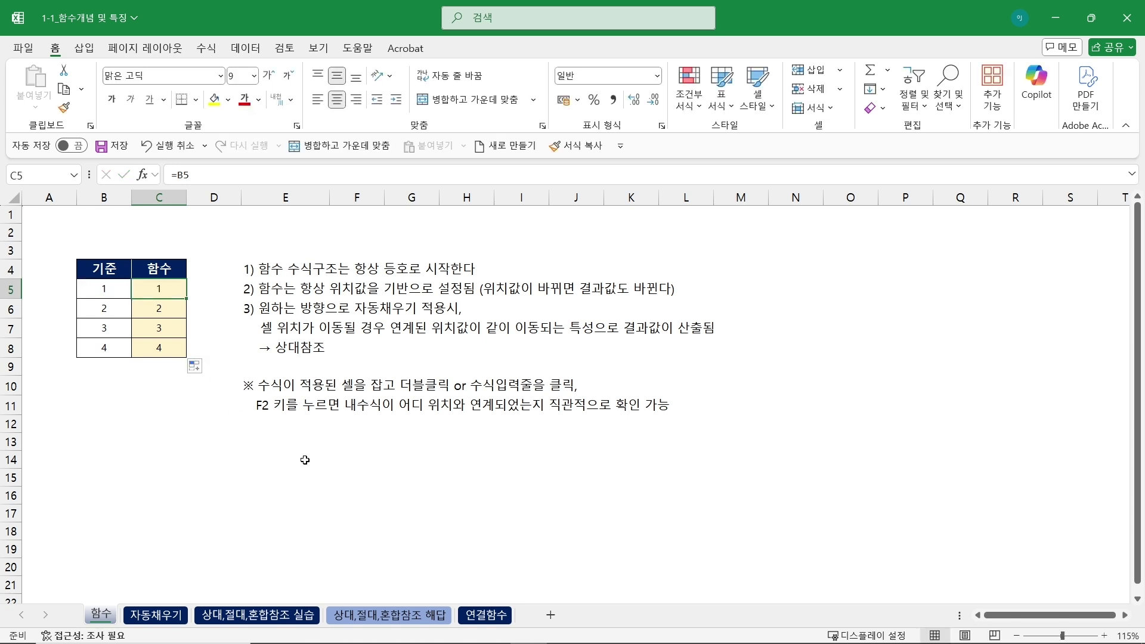
On the 자동채우기 sheet, clear the 신발 total in C7 and re-enter it as =SUM(C4:C6)
{"action": "left_click", "coordinate": [154, 615]}
{"action": "left_click", "coordinate": [157, 439]}
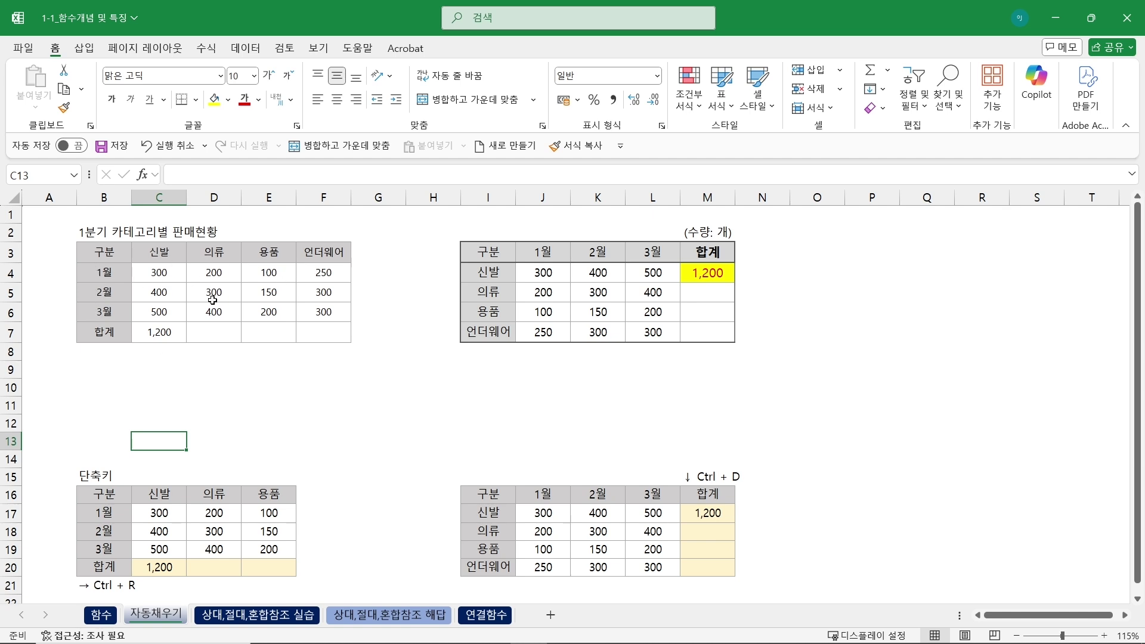
{"action": "left_click", "coordinate": [156, 334]}
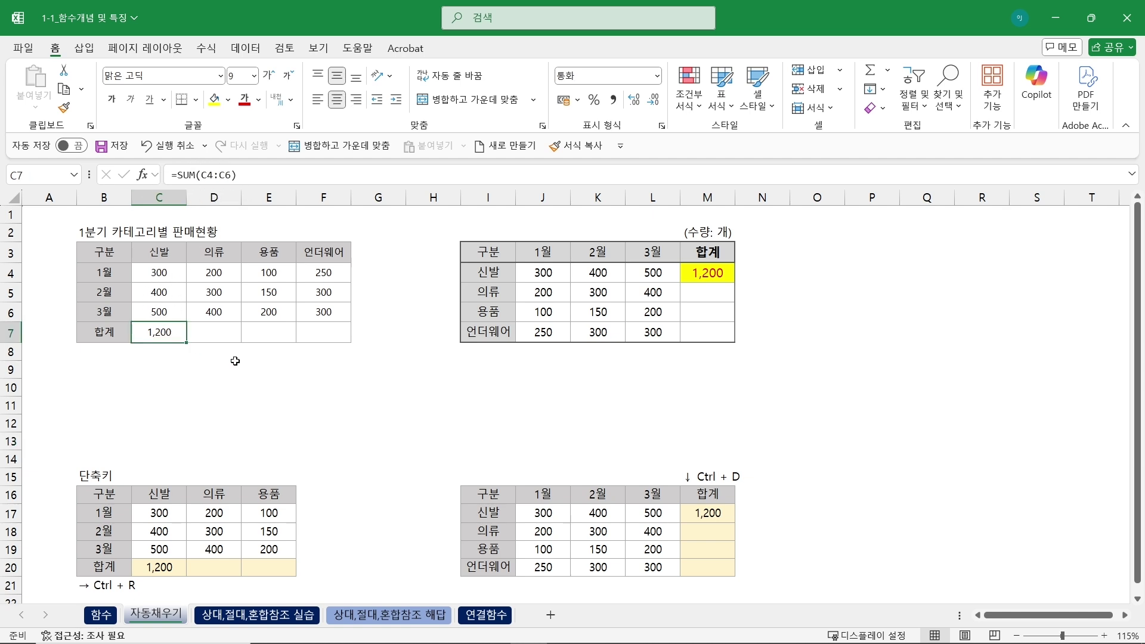
{"action": "key", "text": "Delete"}
{"action": "type", "text": "="}
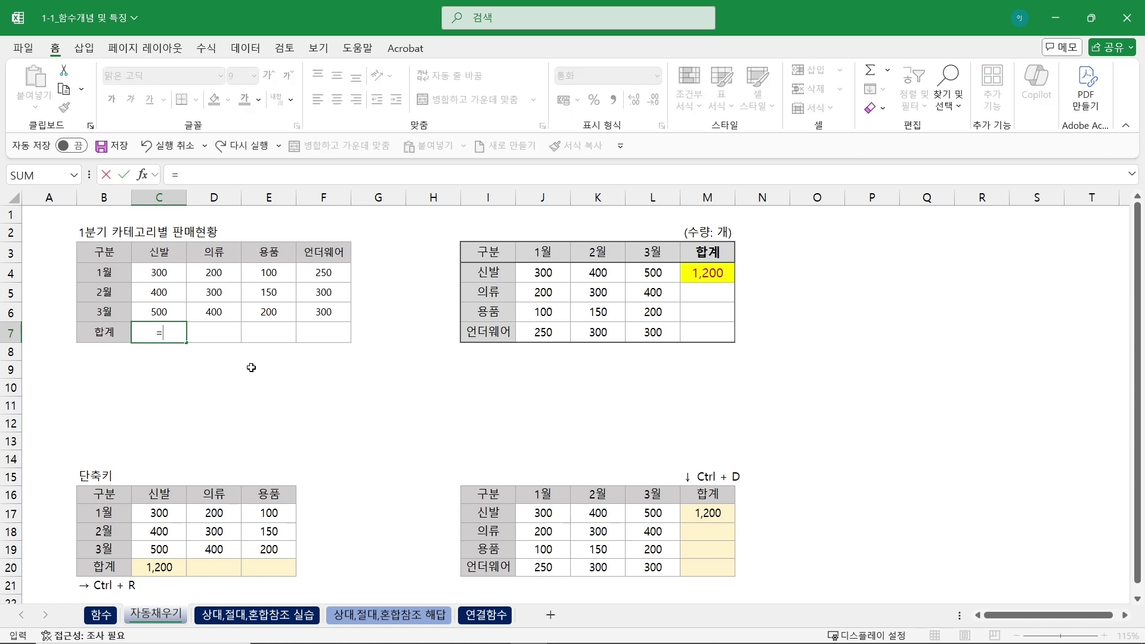
{"action": "type", "text": "sum"}
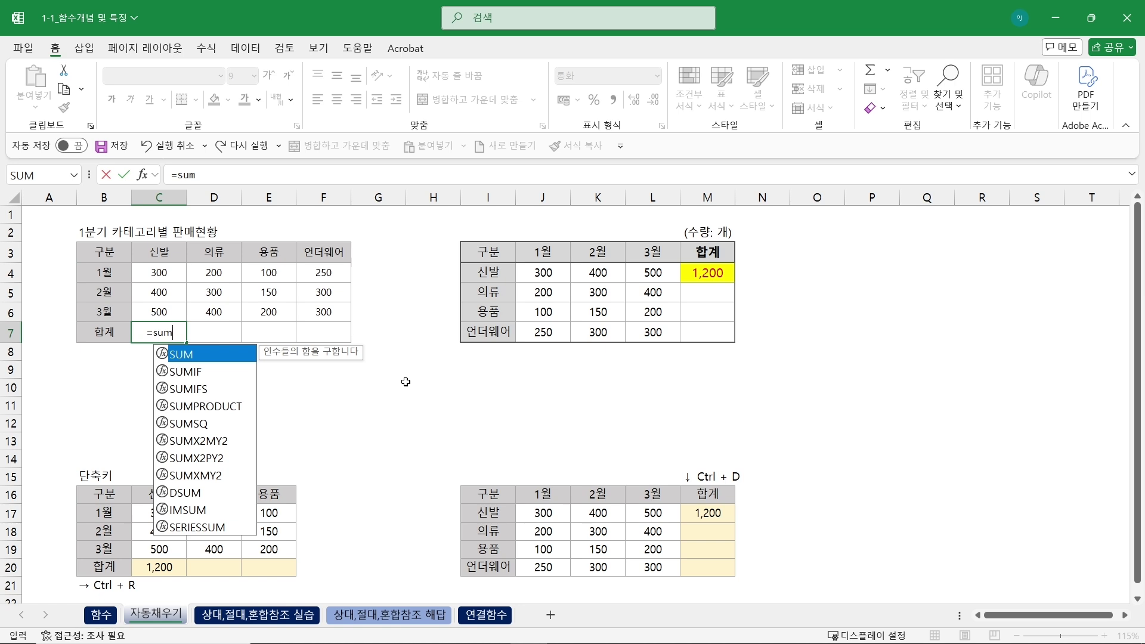
{"action": "key", "text": "Tab"}
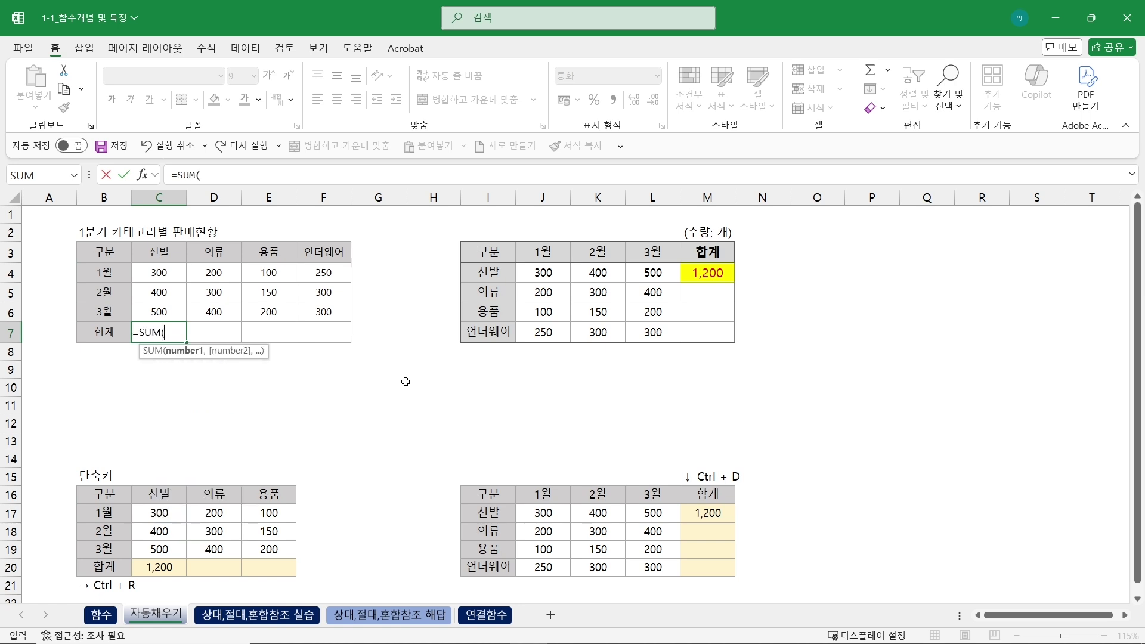
{"action": "left_click_drag", "start_coordinate": [158, 275], "coordinate": [156, 314]}
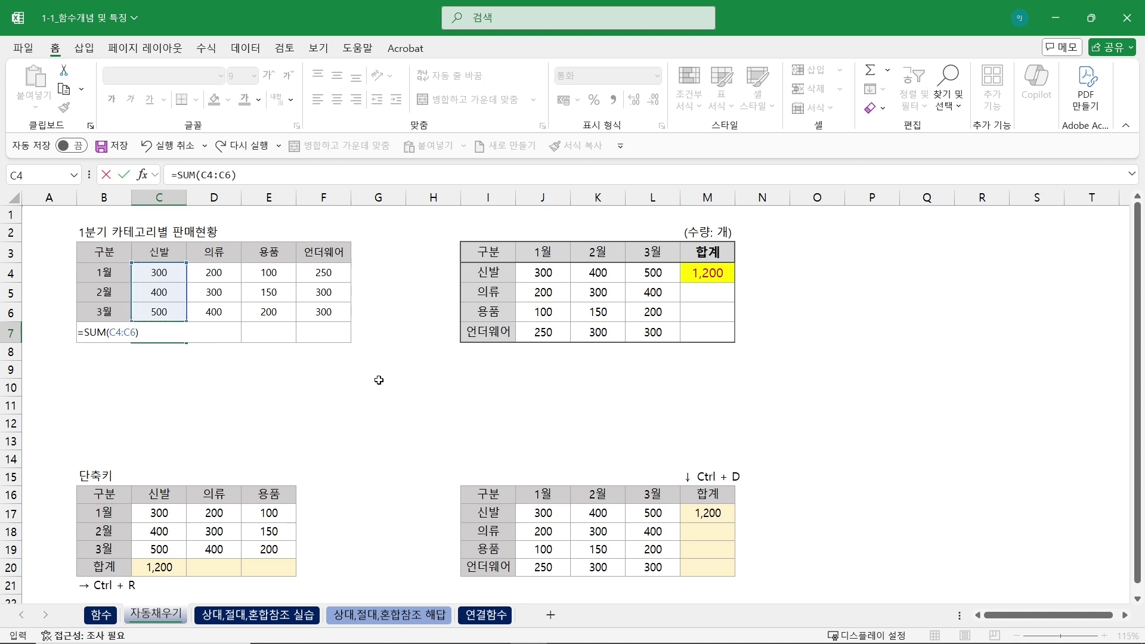
{"action": "key", "text": "Return"}
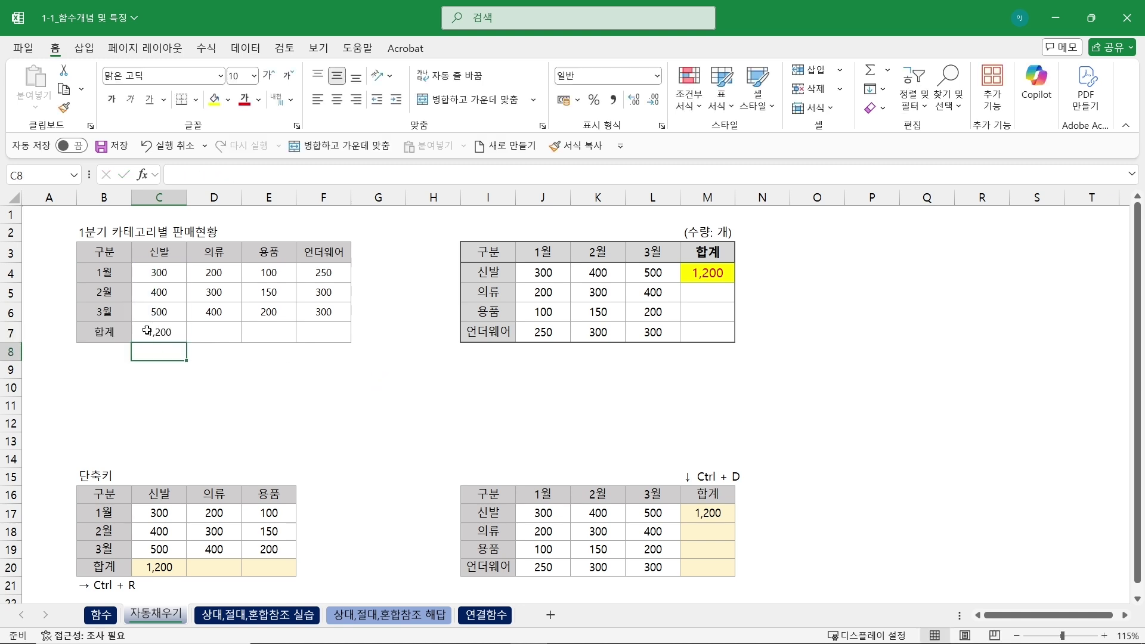
Autofill the SUM formula in C7 across the 합계 row through F7 and reselect C7
{"action": "left_click", "coordinate": [139, 327]}
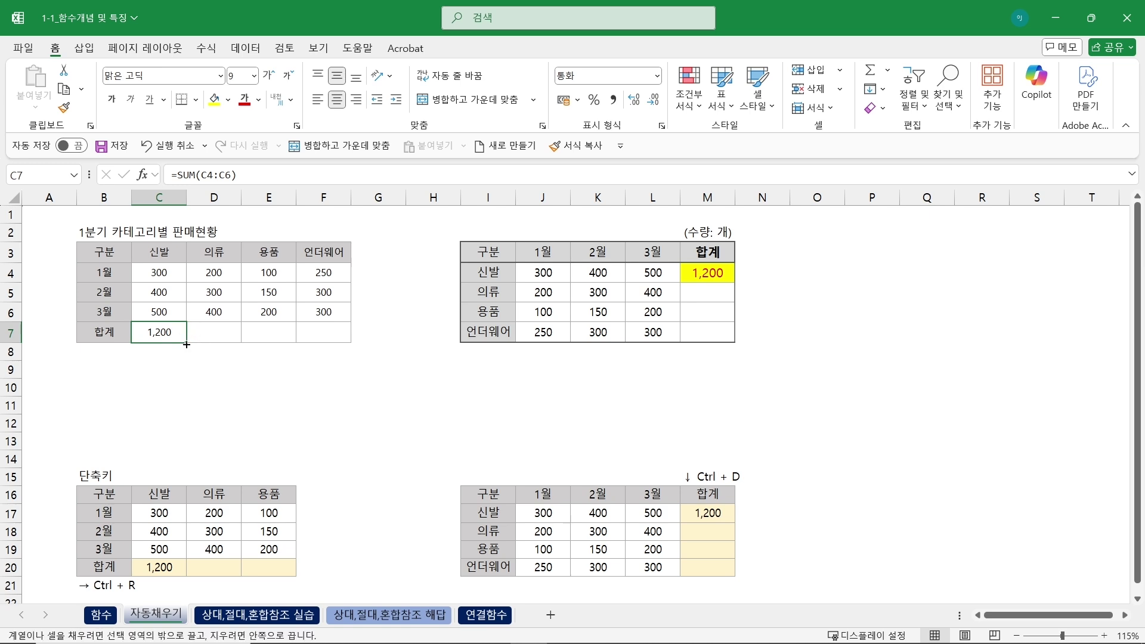
{"action": "left_click_drag", "start_coordinate": [186, 344], "coordinate": [354, 342]}
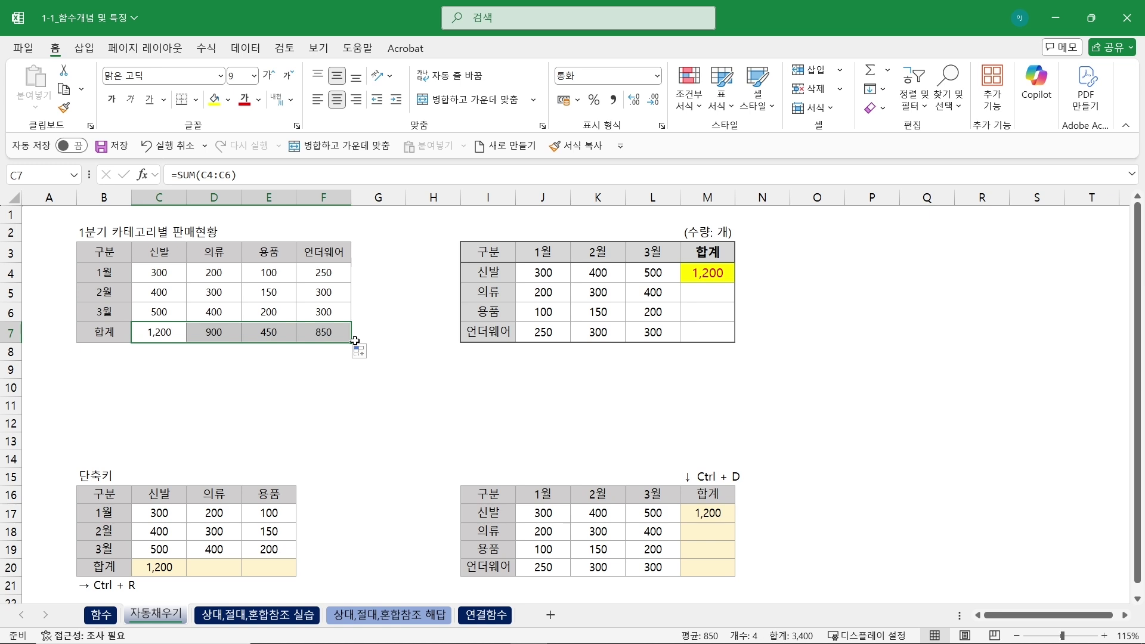
{"action": "left_click", "coordinate": [159, 334]}
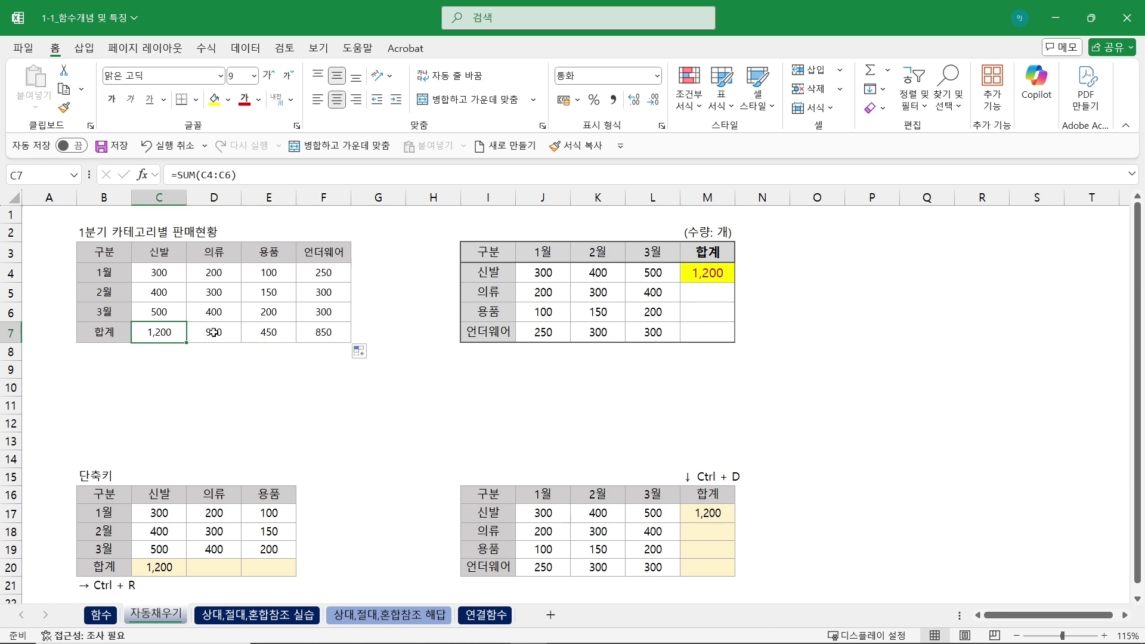
Examine the SUM formulas in the 합계 row from C7 to F7 and the cell ranges they reference, leaving them unchanged
{"action": "left_click", "coordinate": [213, 333]}
{"action": "left_click", "coordinate": [255, 332]}
{"action": "left_click", "coordinate": [312, 332]}
{"action": "left_click", "coordinate": [115, 332]}
{"action": "left_click", "coordinate": [159, 332]}
{"action": "double_click", "coordinate": [159, 333]}
{"action": "key", "text": "Escape"}
{"action": "left_click", "coordinate": [231, 332]}
{"action": "double_click", "coordinate": [235, 333]}
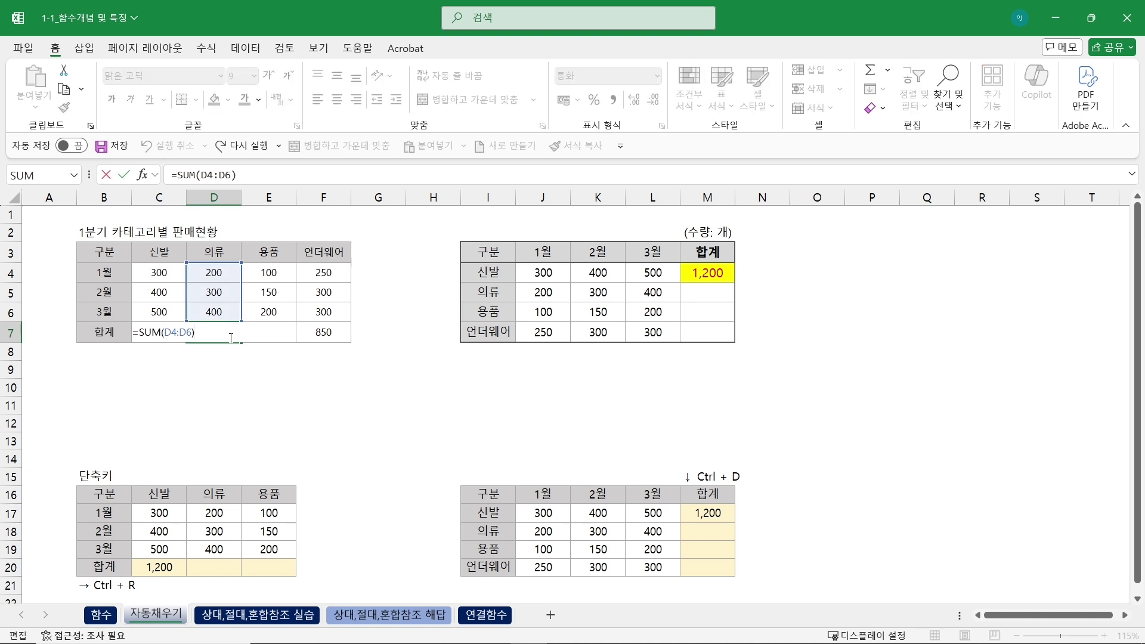
{"action": "left_click", "coordinate": [273, 333]}
{"action": "double_click", "coordinate": [273, 333]}
{"action": "key", "text": "Escape"}
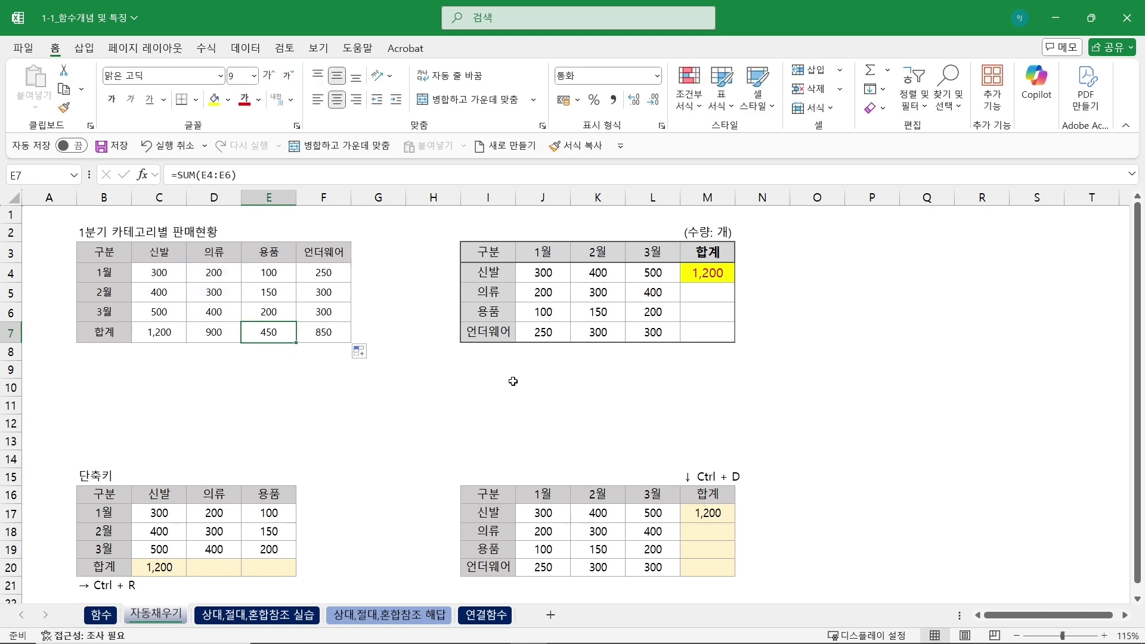
Compare the SUM formula in M4 with the one in C7 and trace the range that C7's formula references
{"action": "left_click", "coordinate": [701, 274]}
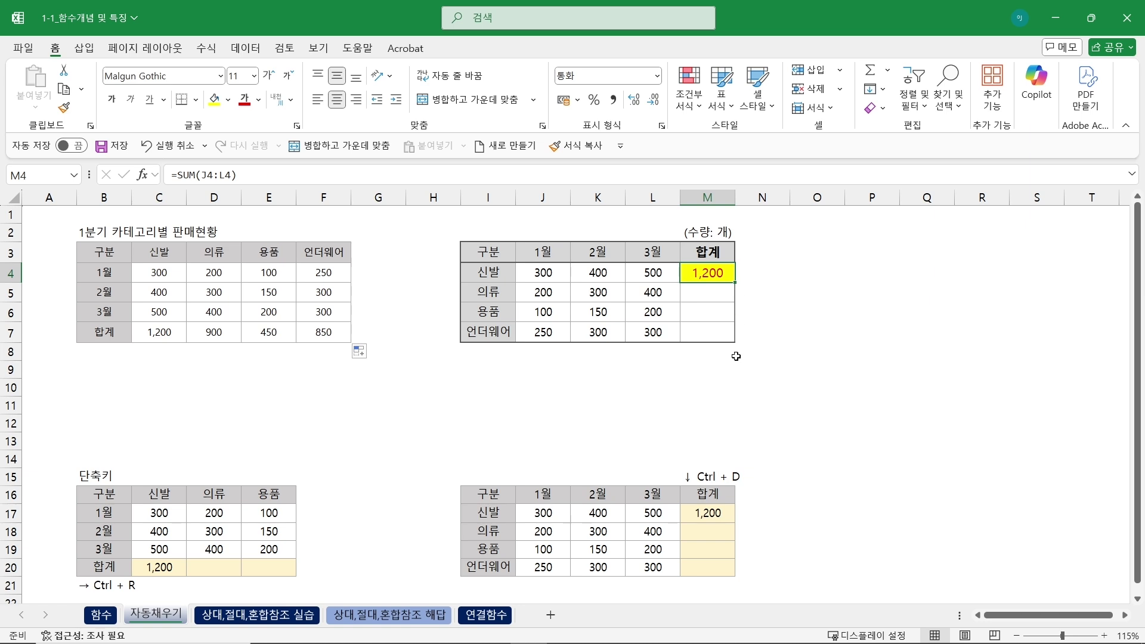
{"action": "left_click", "coordinate": [154, 336]}
{"action": "left_click", "coordinate": [721, 272]}
{"action": "left_click", "coordinate": [147, 333]}
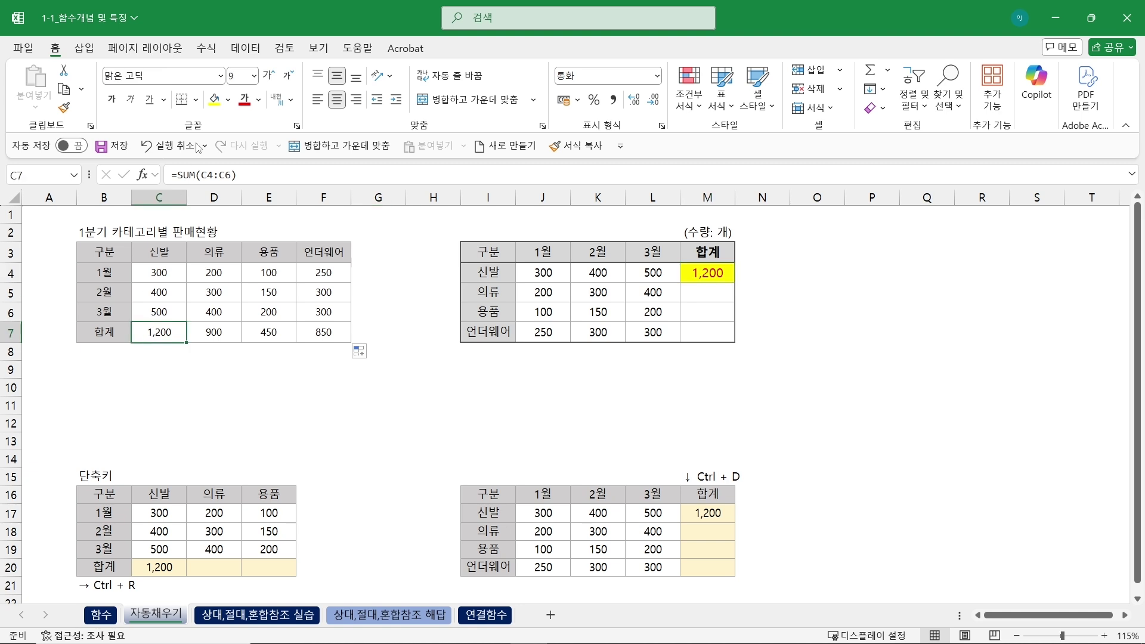
{"action": "left_click", "coordinate": [251, 181]}
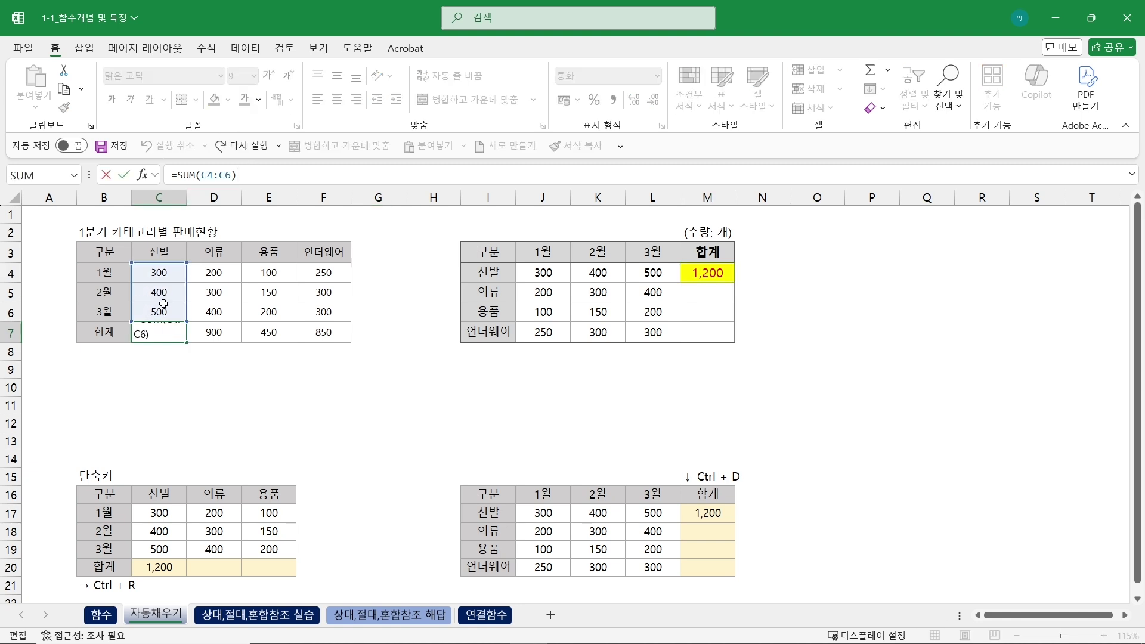
{"action": "key", "text": "Escape"}
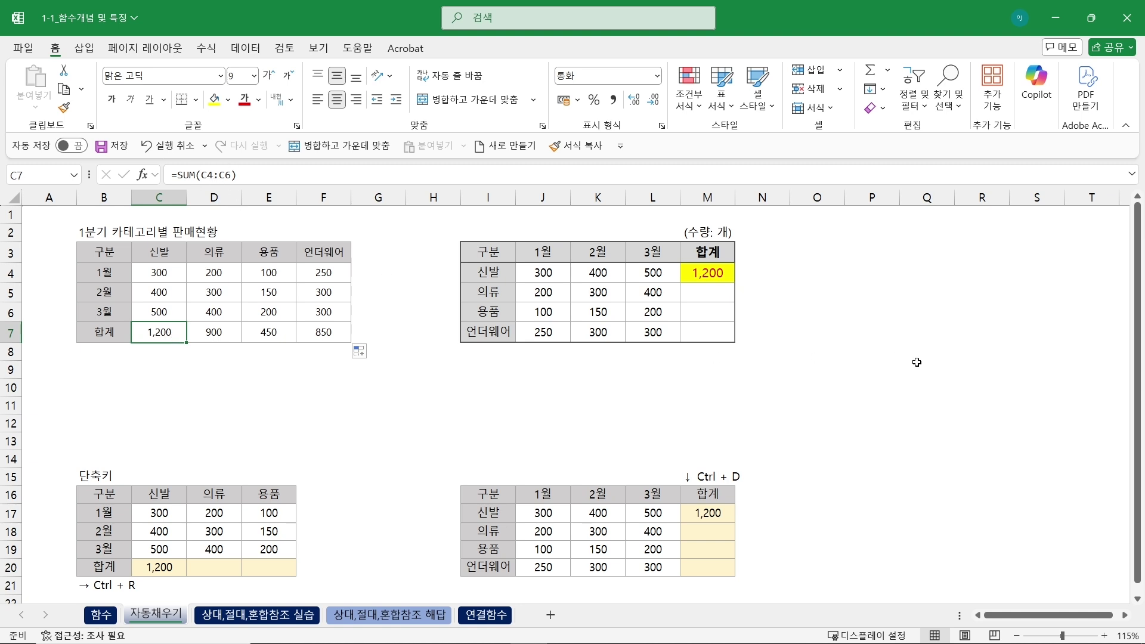
Try autofilling the SUM formula in M4 down through M7 together with its formatting, and undo the fill
{"action": "left_click", "coordinate": [697, 276]}
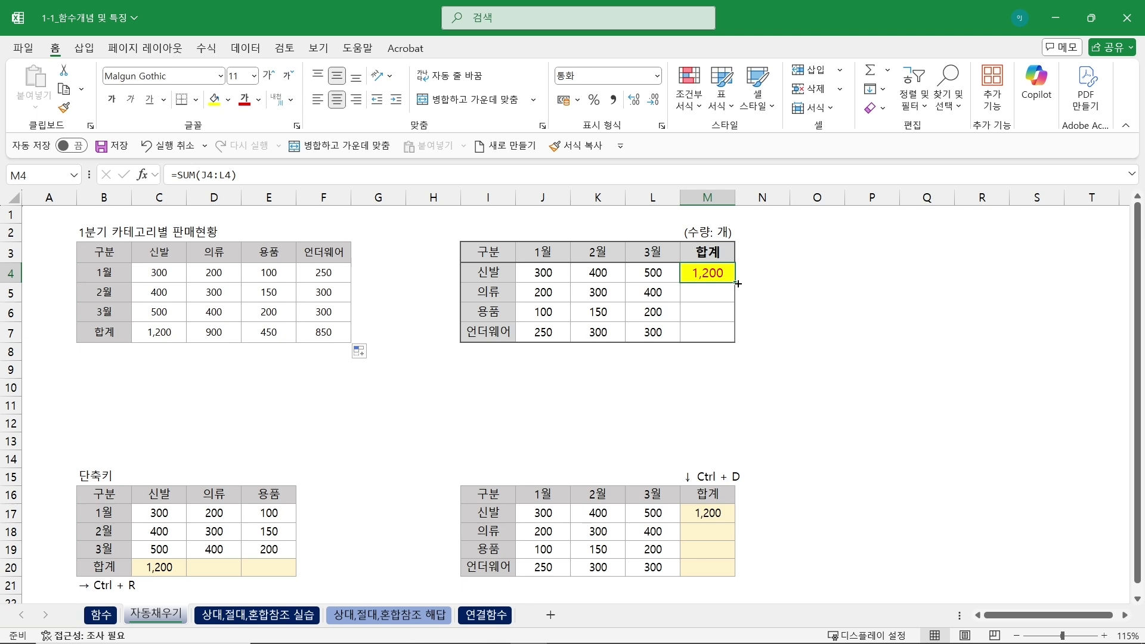
{"action": "left_click_drag", "start_coordinate": [737, 284], "coordinate": [737, 345]}
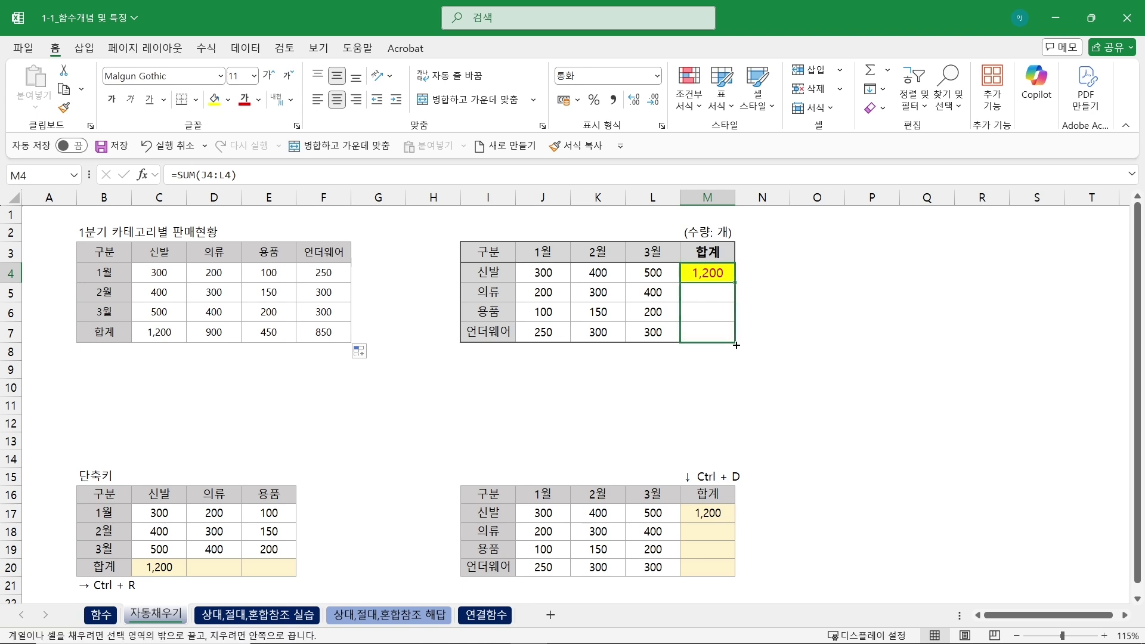
{"action": "left_click_drag", "start_coordinate": [736, 346], "coordinate": [736, 346]}
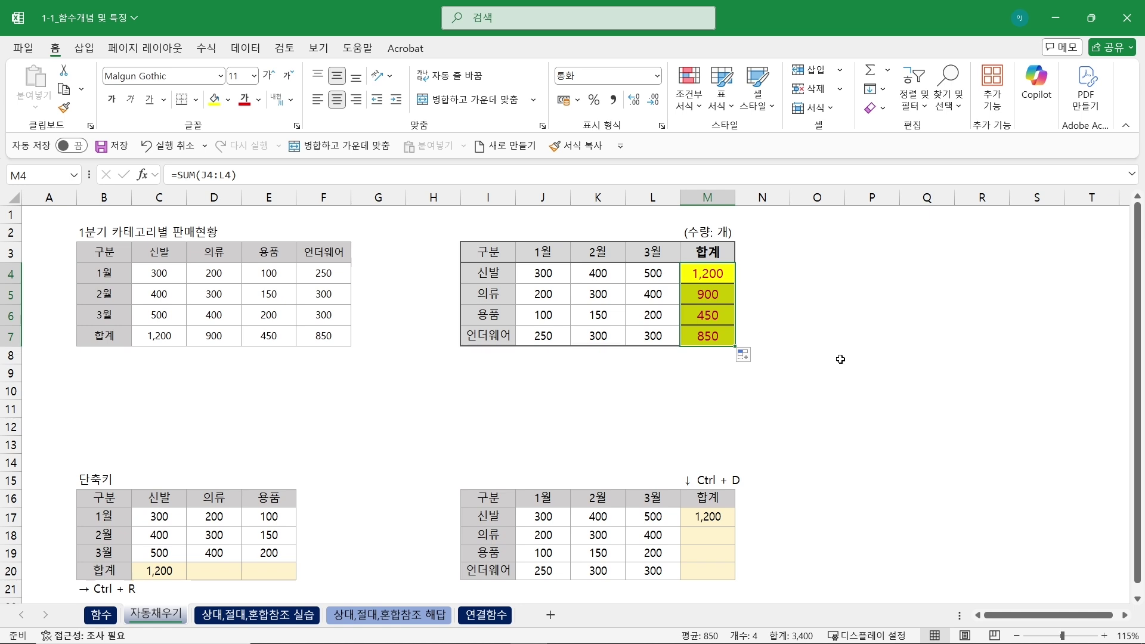
{"action": "left_click", "coordinate": [869, 315]}
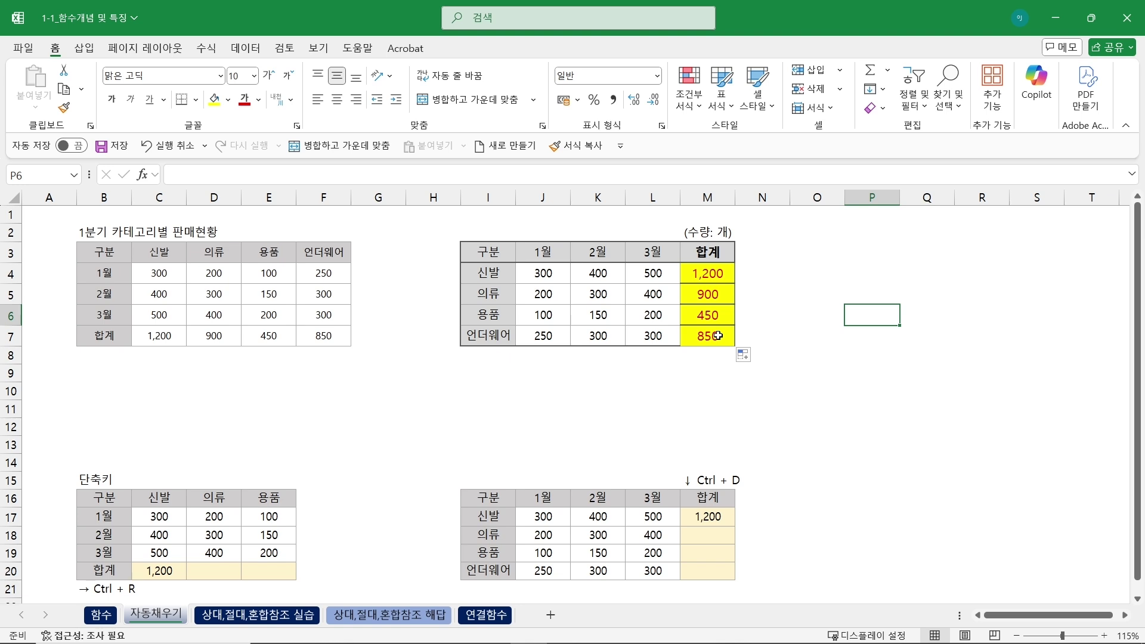
{"action": "left_click_drag", "start_coordinate": [718, 296], "coordinate": [718, 335]}
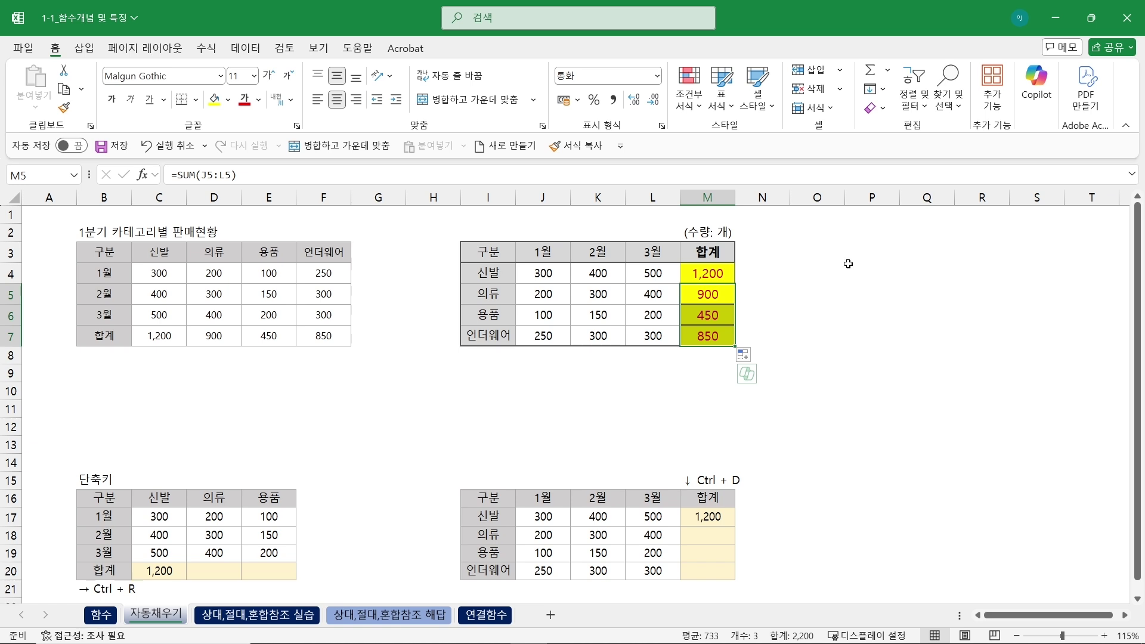
{"action": "key", "text": "ctrl+z"}
{"action": "key", "text": "ctrl+z"}
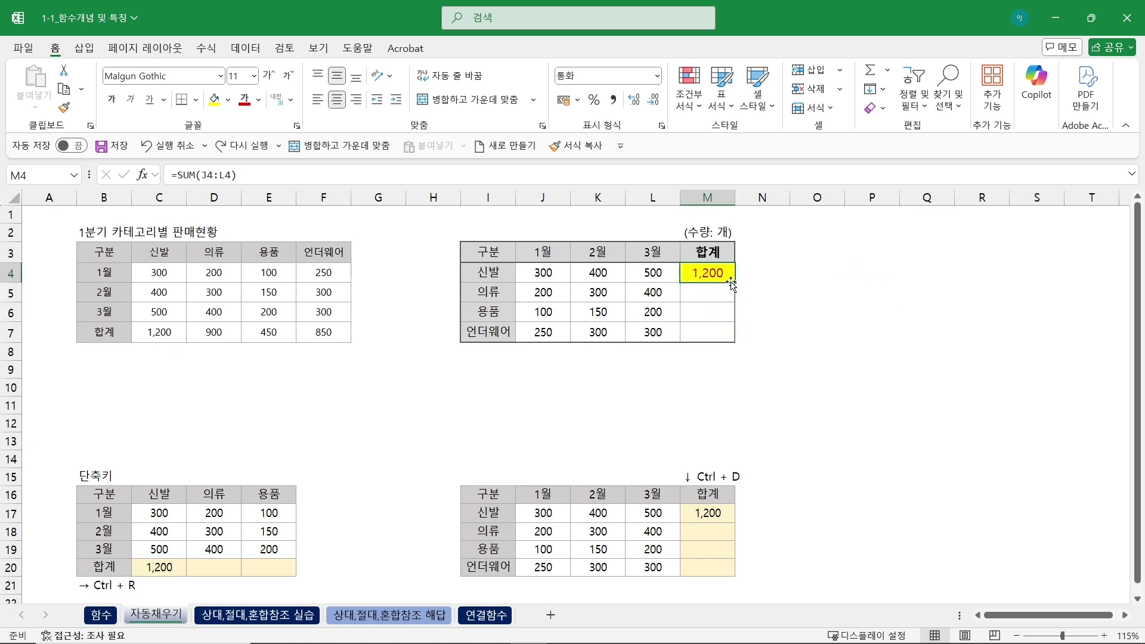
Autofill the SUM formula in M4 down through M7 using the 서식 없이 채우기 option and review the fill choices
{"action": "left_click_drag", "start_coordinate": [735, 282], "coordinate": [738, 350]}
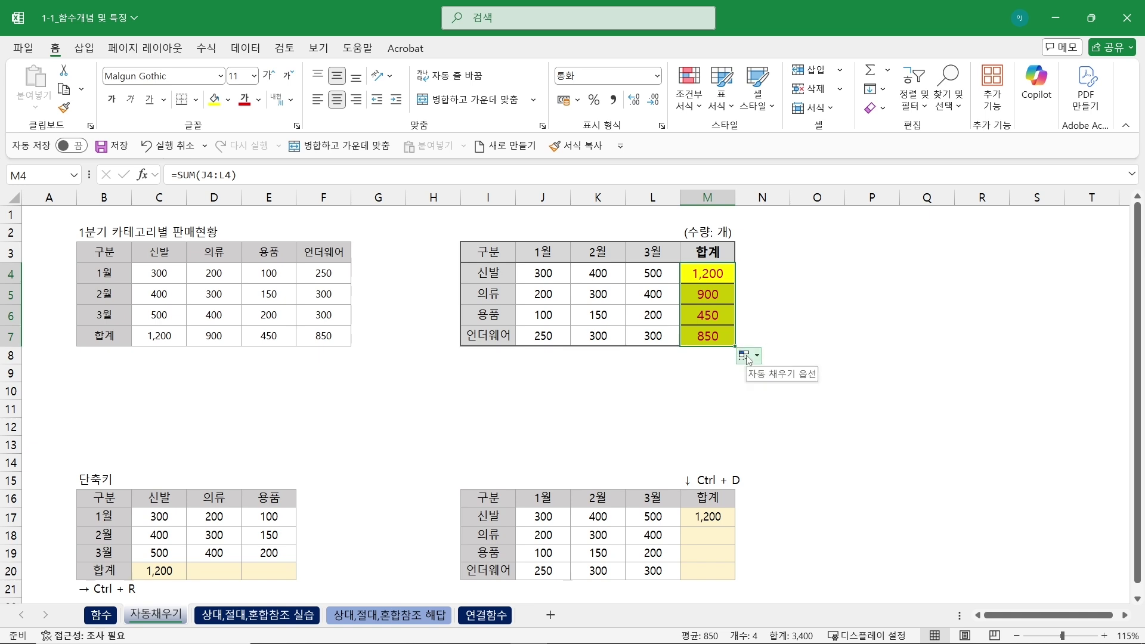
{"action": "left_click", "coordinate": [746, 356]}
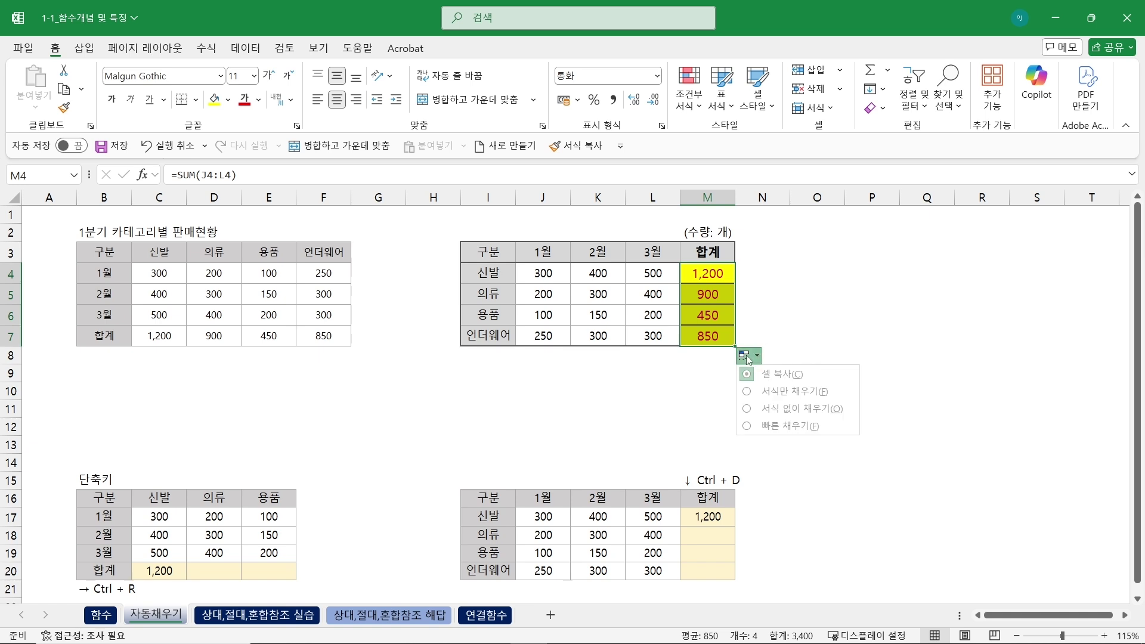
{"action": "left_click", "coordinate": [780, 410]}
{"action": "left_click", "coordinate": [837, 337]}
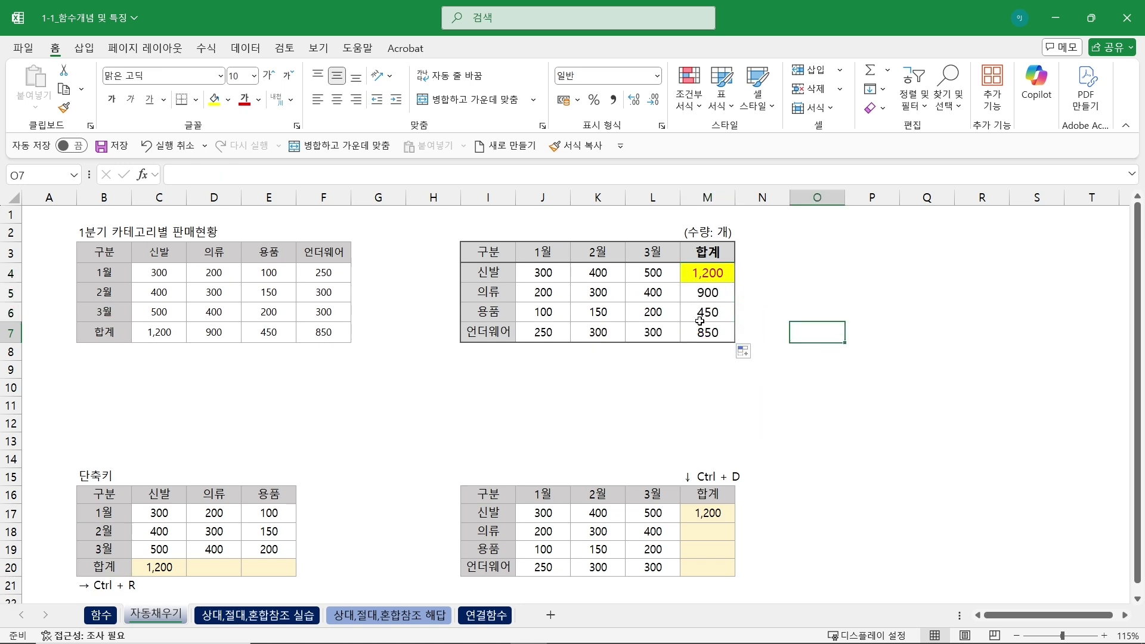
{"action": "left_click_drag", "start_coordinate": [706, 294], "coordinate": [708, 332]}
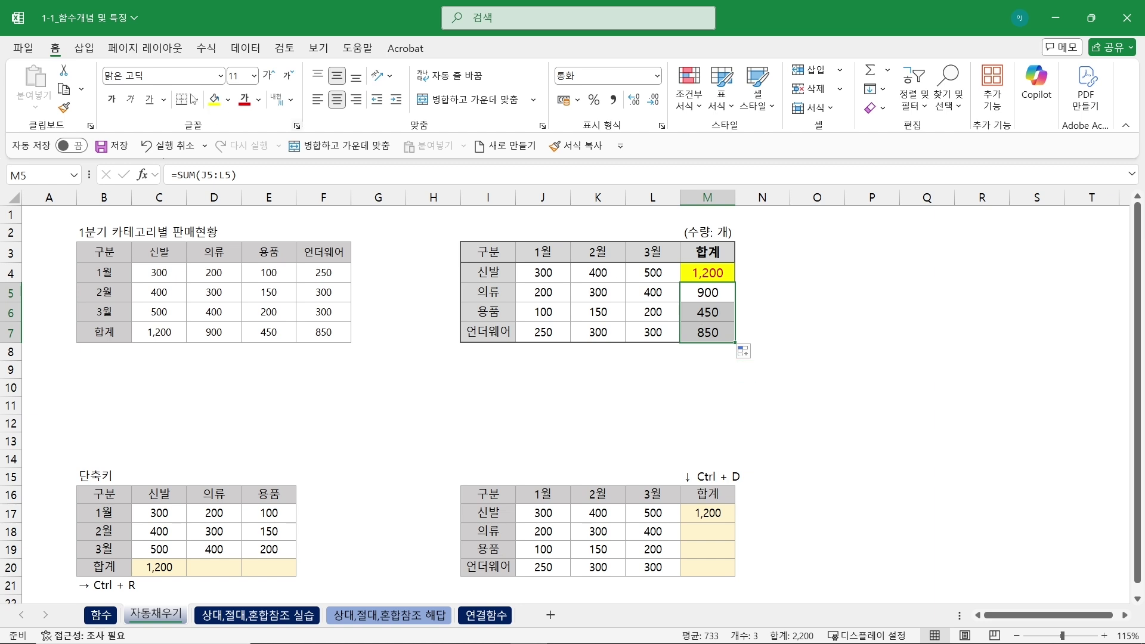
{"action": "left_click", "coordinate": [745, 351]}
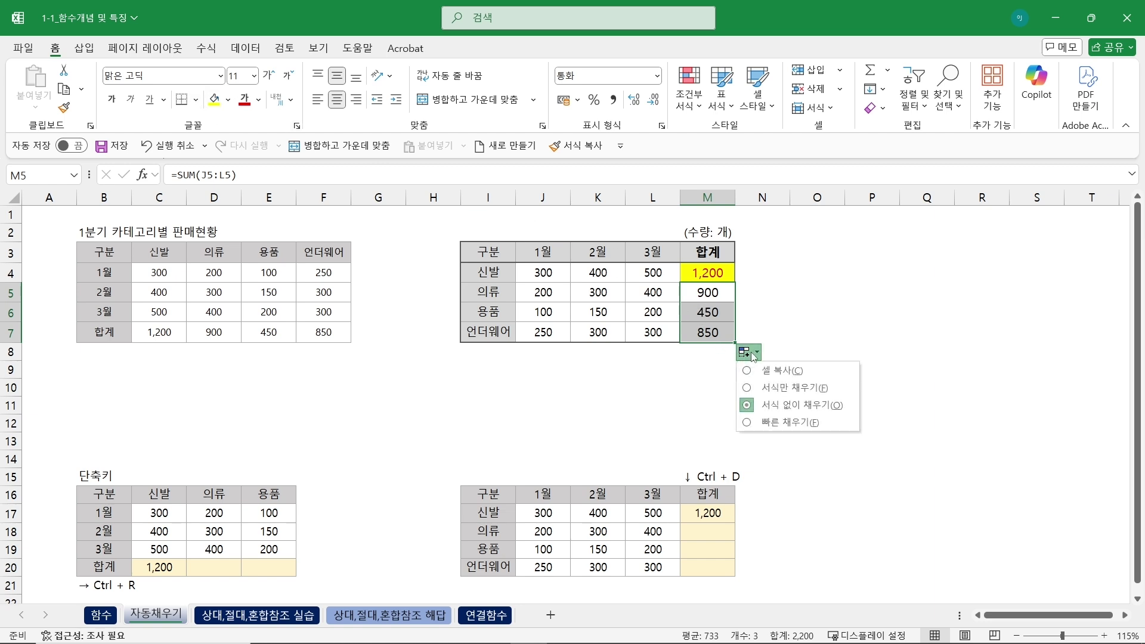
{"action": "left_click", "coordinate": [830, 289]}
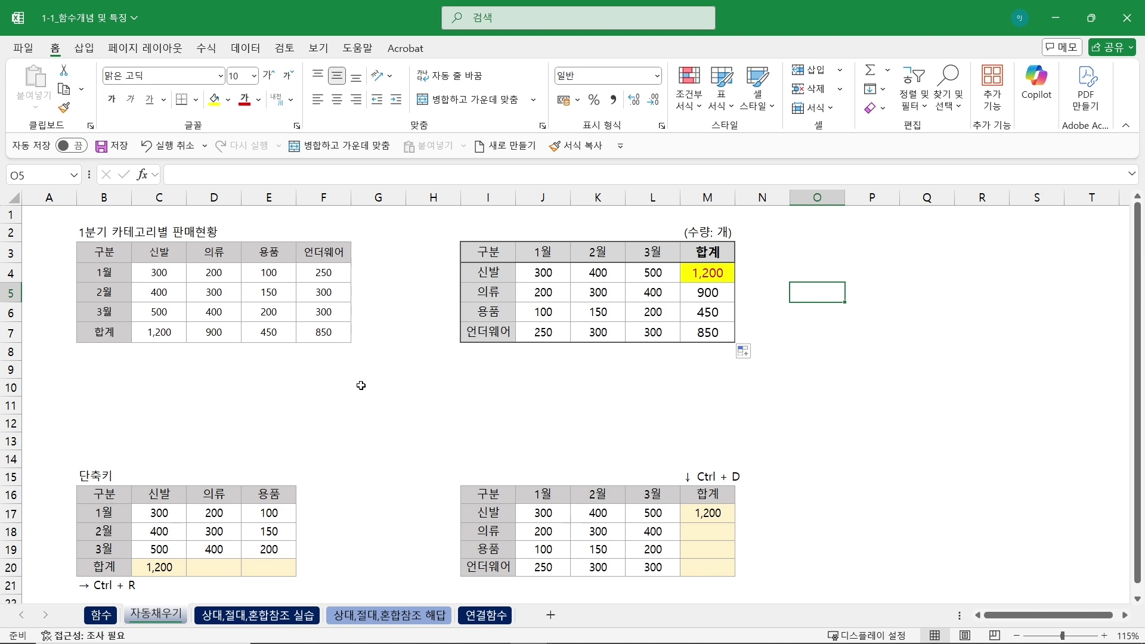
Check the SUM formula in C20 and fill it right across the 합계 row through E20
{"action": "left_click", "coordinate": [173, 574]}
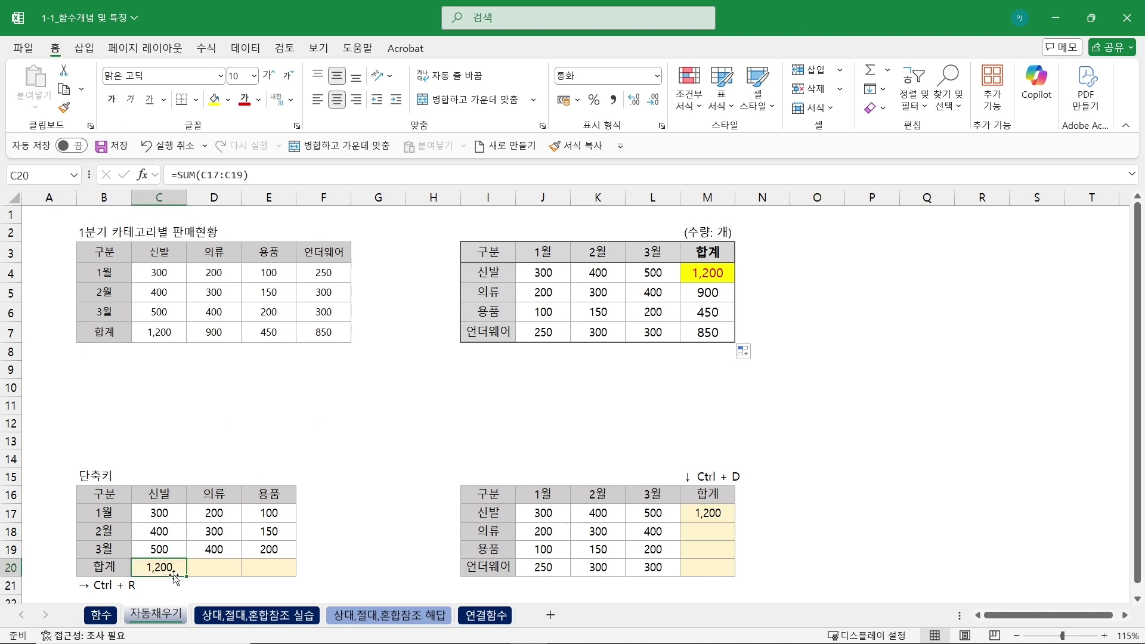
{"action": "left_click", "coordinate": [251, 173]}
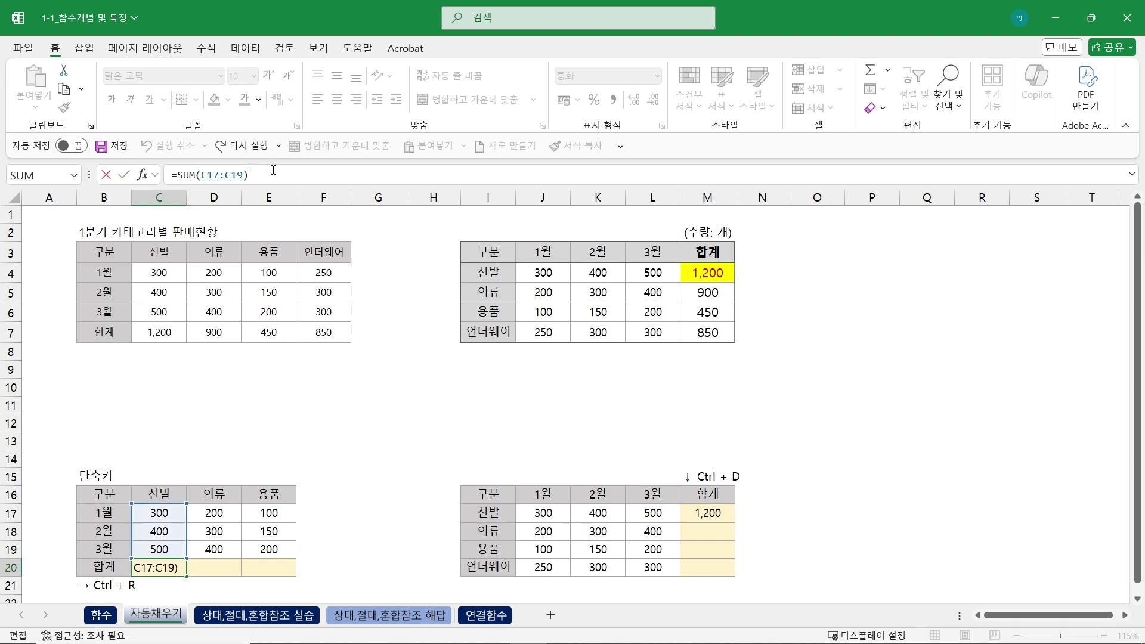
{"action": "key", "text": "ctrl+Return"}
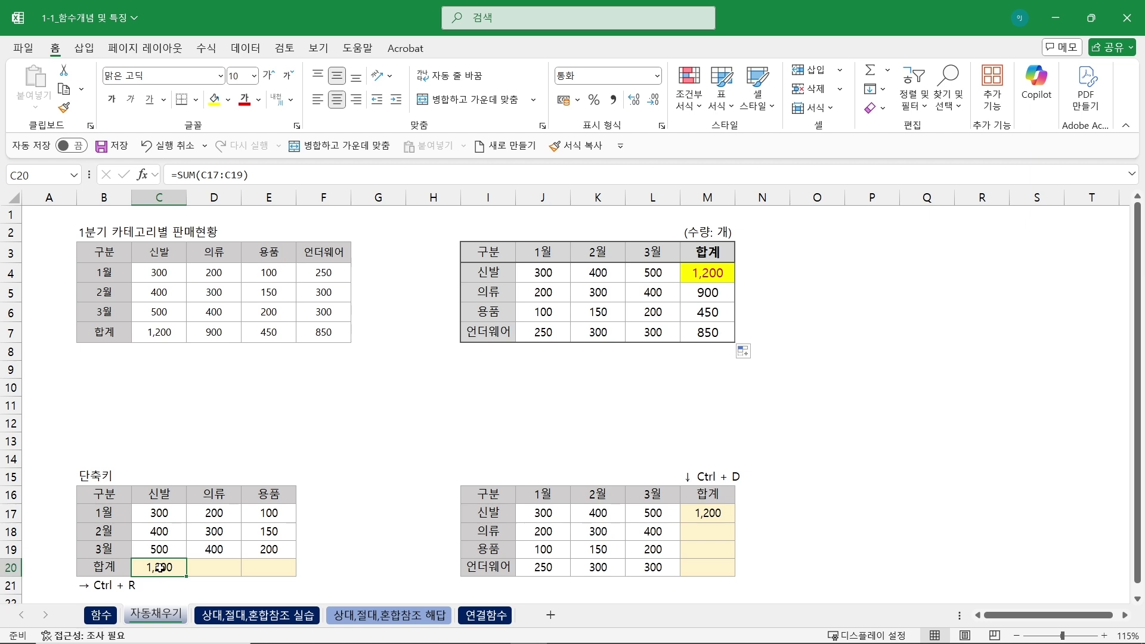
{"action": "left_click_drag", "start_coordinate": [160, 567], "coordinate": [272, 566]}
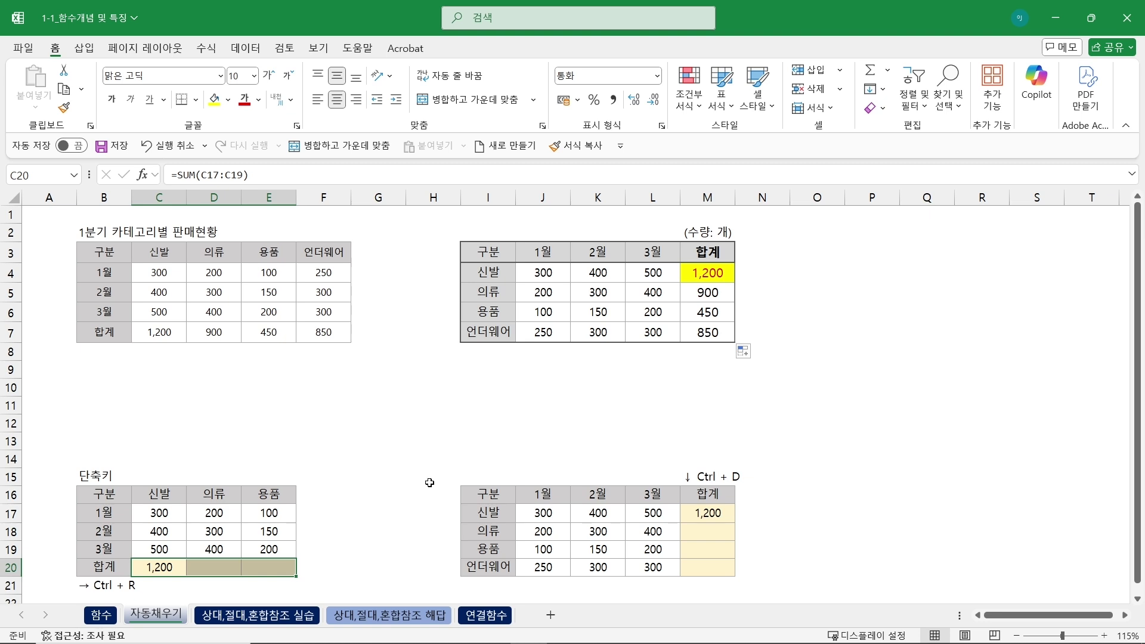
{"action": "key", "text": "ctrl+r"}
{"action": "key", "text": "ctrl+q"}
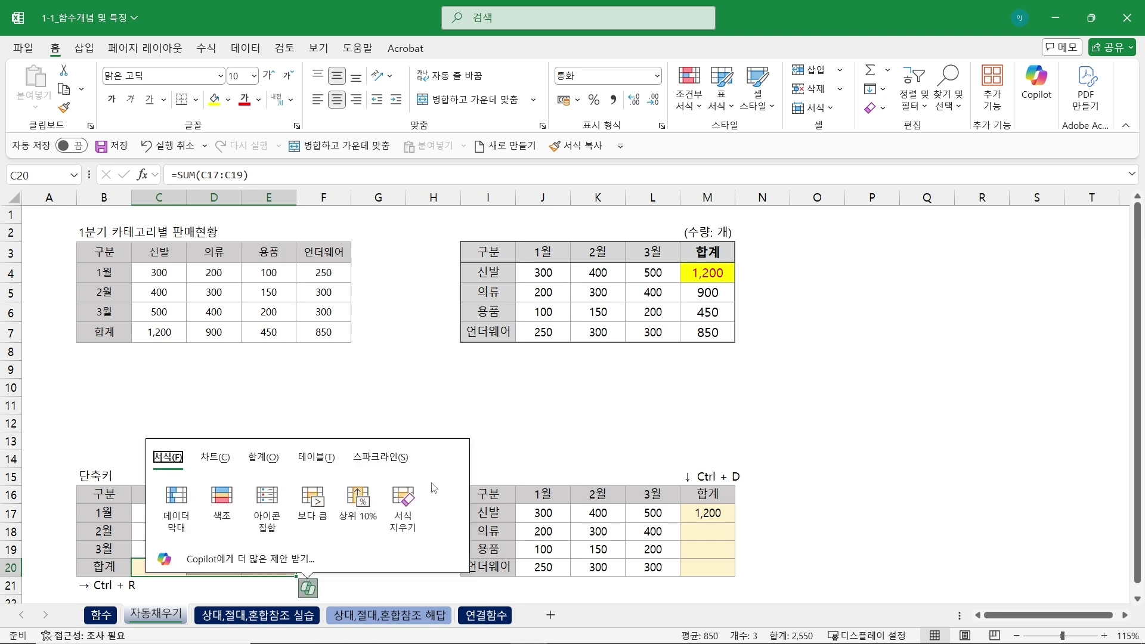
{"action": "key", "text": "Escape"}
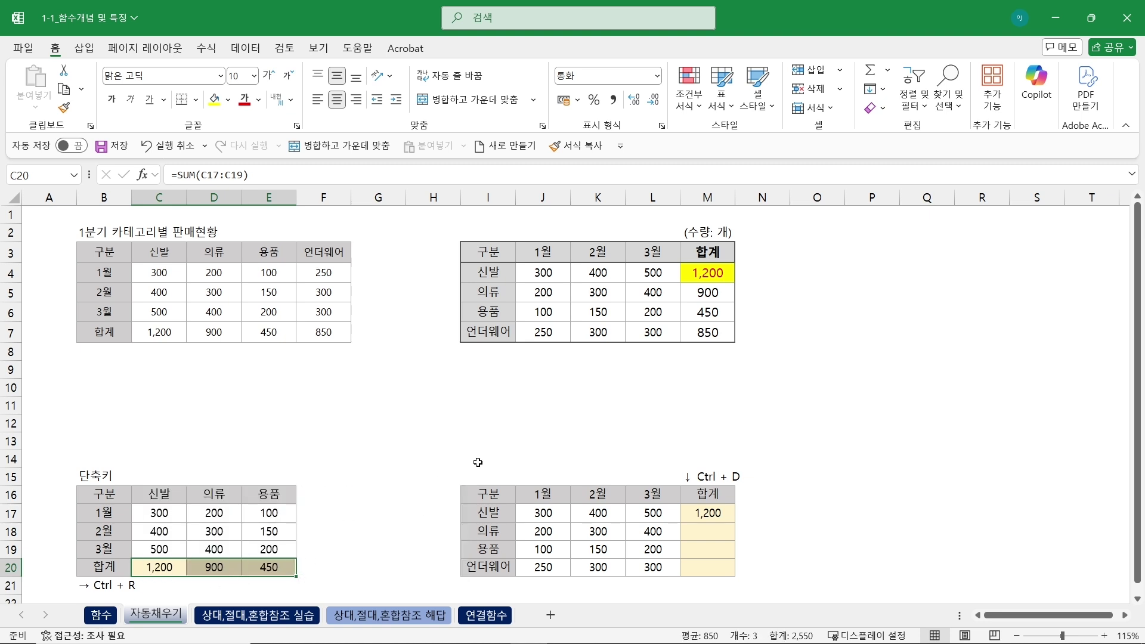
{"action": "left_click", "coordinate": [478, 462]}
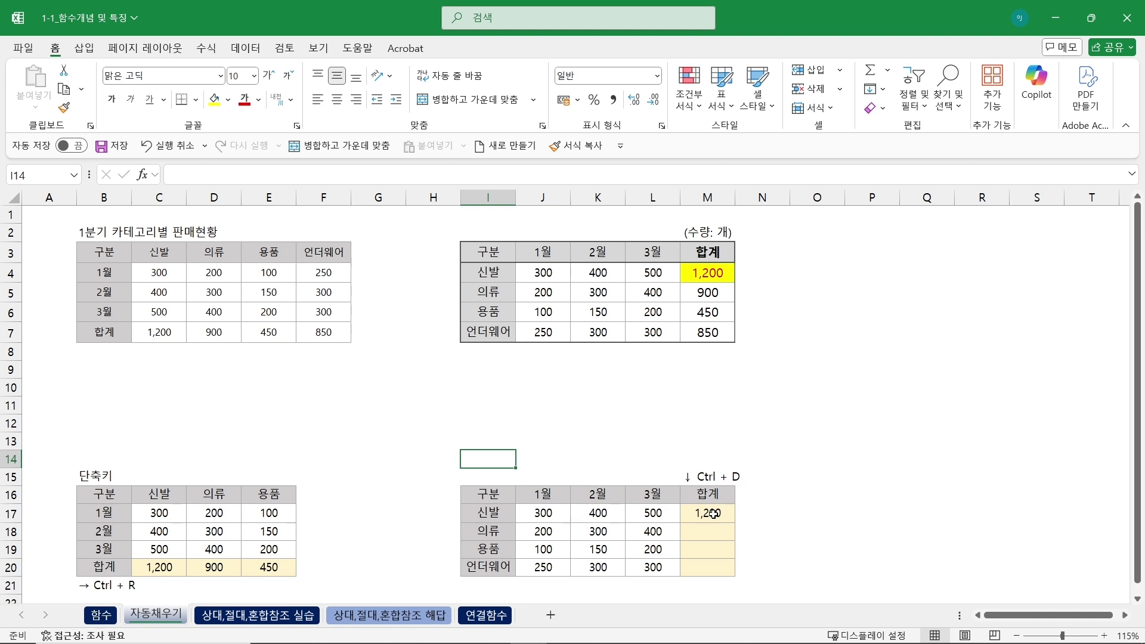
Fill the SUM formula in M17 down the 합계 column through M20 and review the filled range
{"action": "left_click_drag", "start_coordinate": [714, 514], "coordinate": [707, 567]}
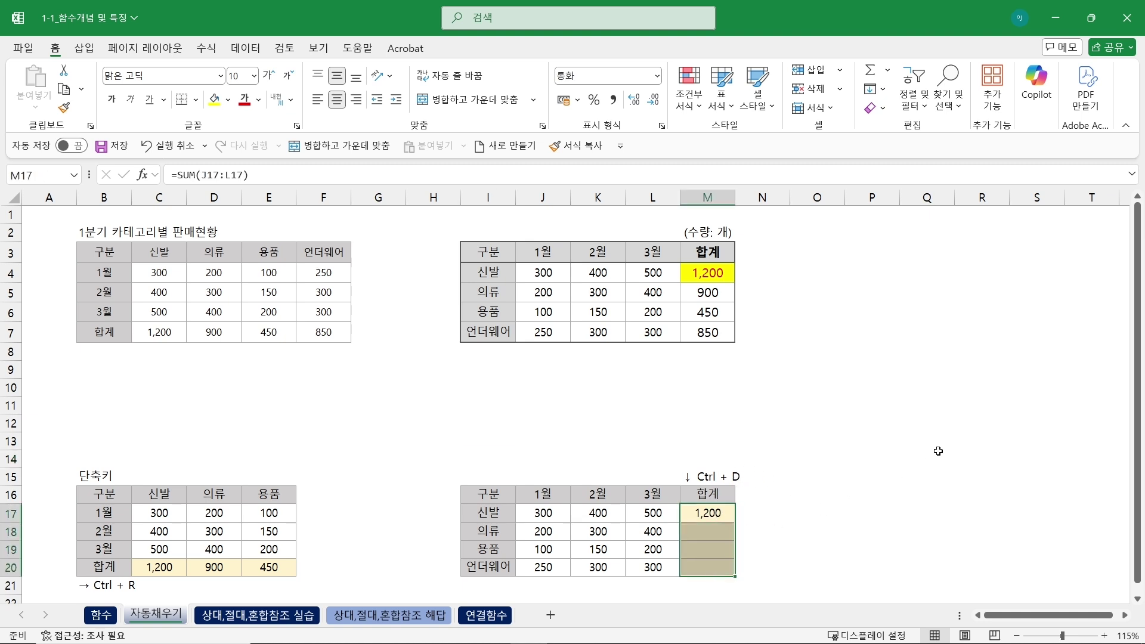
{"action": "key", "text": "ctrl+d"}
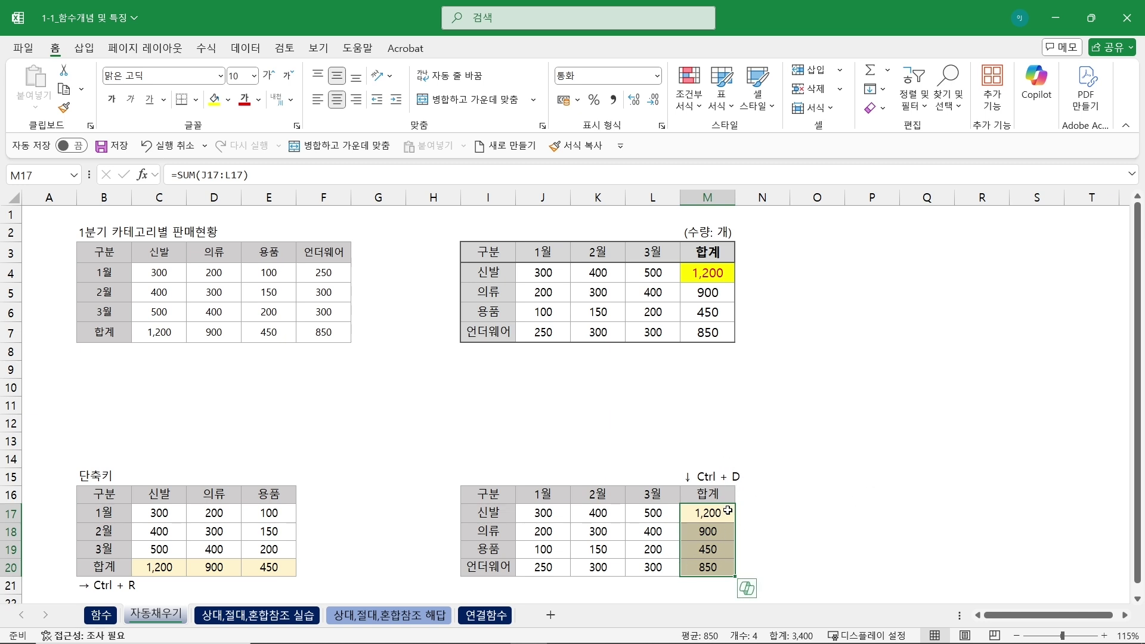
{"action": "left_click", "coordinate": [883, 458]}
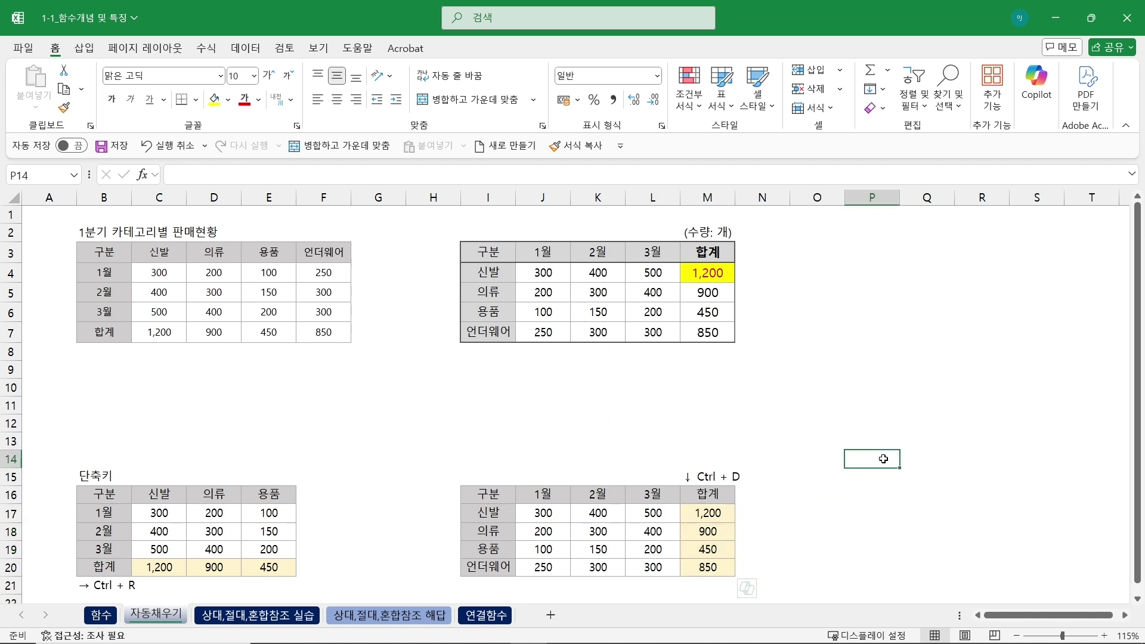
{"action": "left_click_drag", "start_coordinate": [709, 517], "coordinate": [713, 568]}
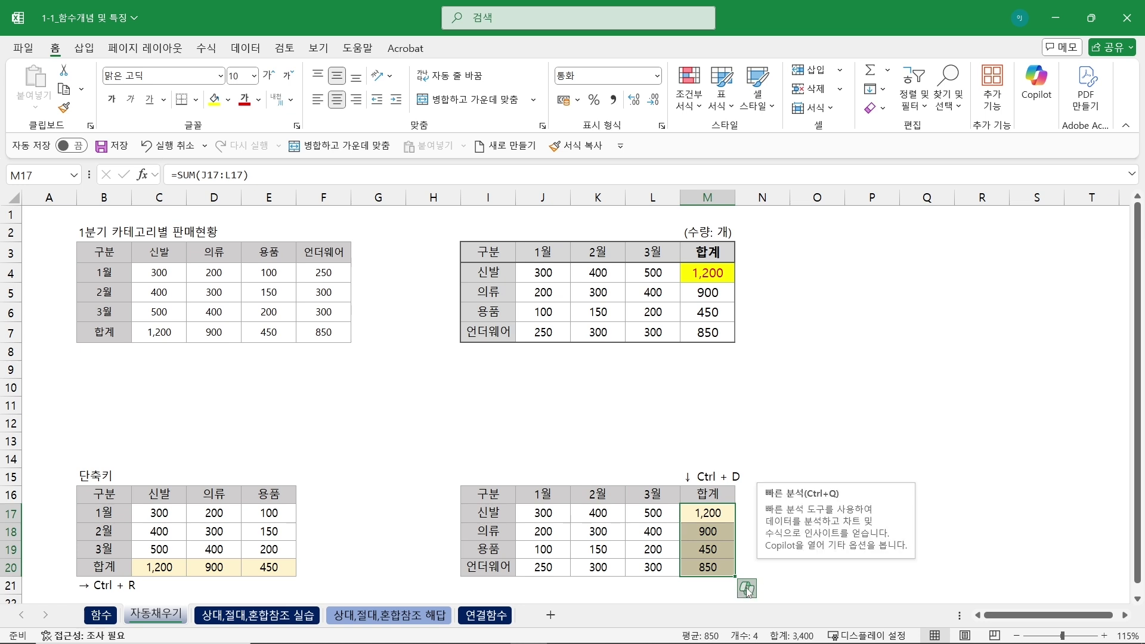
{"action": "left_click", "coordinate": [783, 405]}
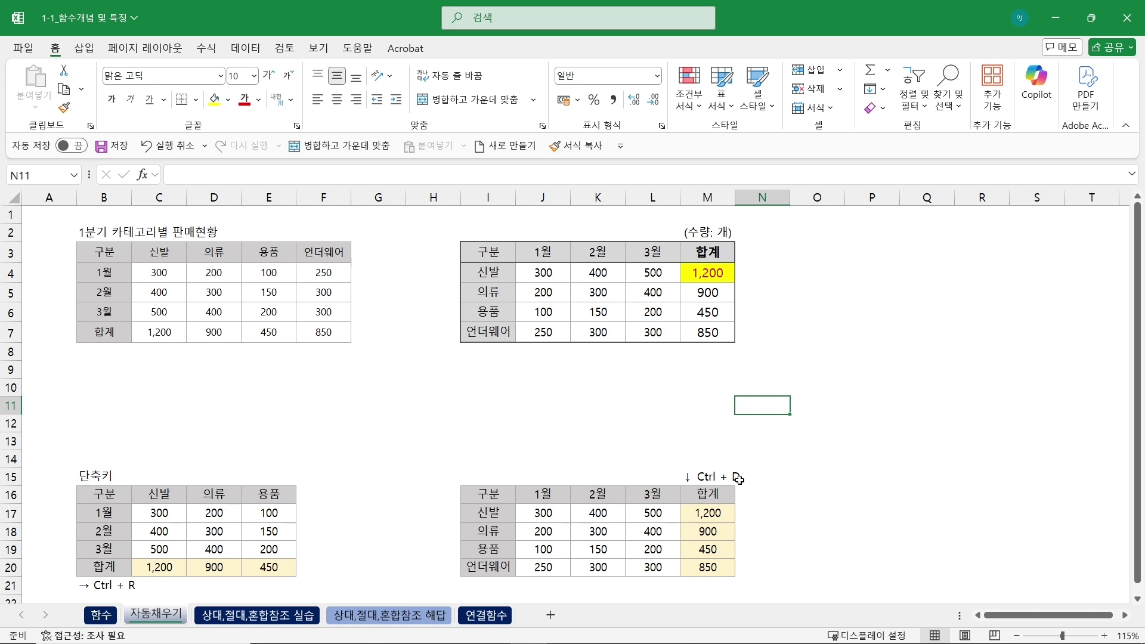
Repeat the autofill from M4 down through M7, choosing 서식 없이 채우기 to leave out the source formatting
{"action": "left_click", "coordinate": [702, 276]}
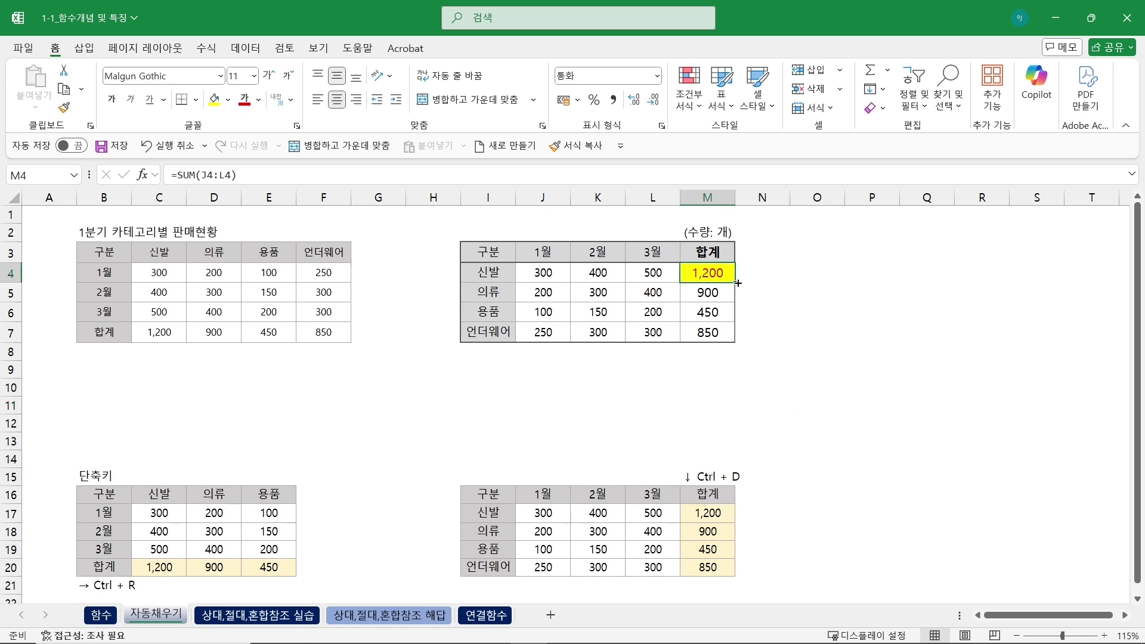
{"action": "left_click_drag", "start_coordinate": [737, 283], "coordinate": [739, 350]}
{"action": "left_click", "coordinate": [743, 351]}
{"action": "left_click", "coordinate": [783, 414]}
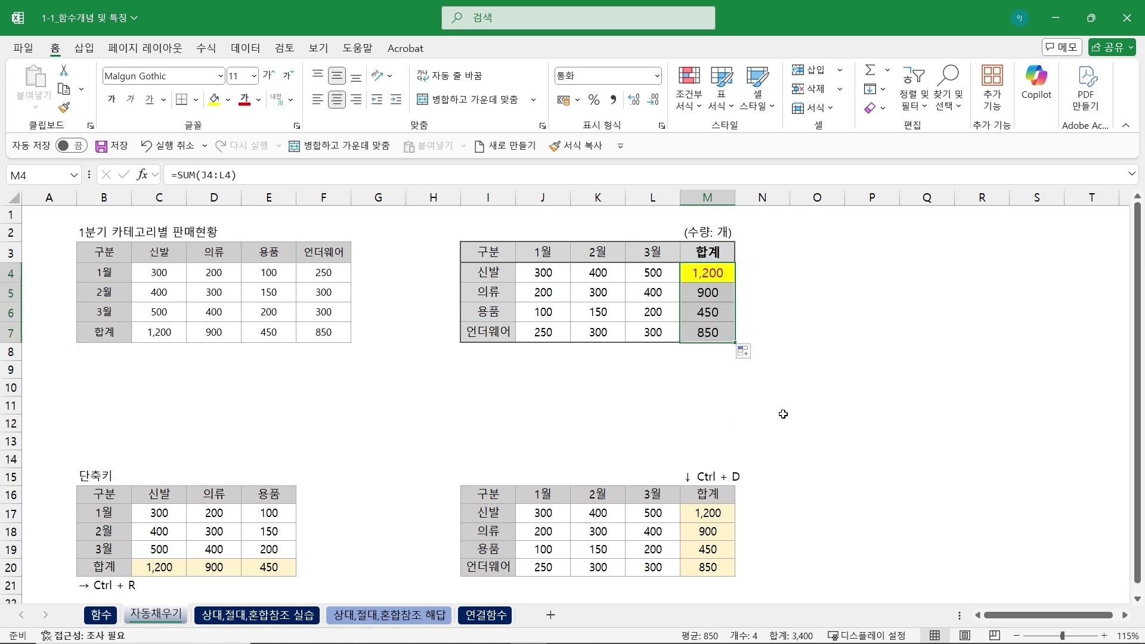
{"action": "left_click", "coordinate": [922, 294]}
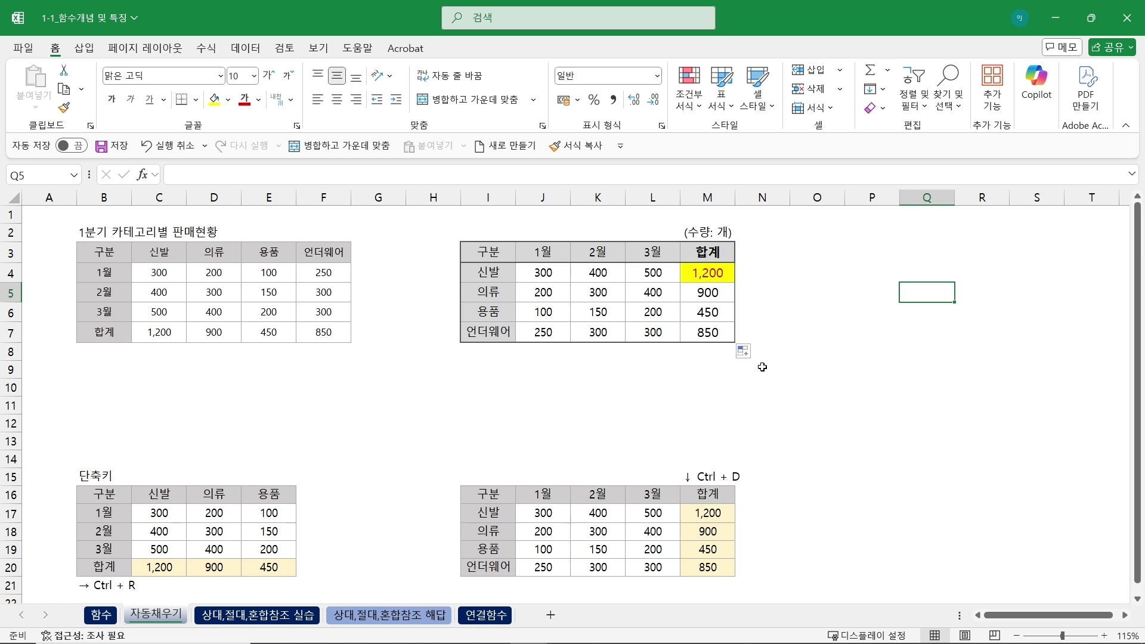
Open the 상대,절대,혼합참조 실습 sheet and look over the category, quantity and price columns of the 상대참조 반영 table
{"action": "left_click", "coordinate": [286, 619]}
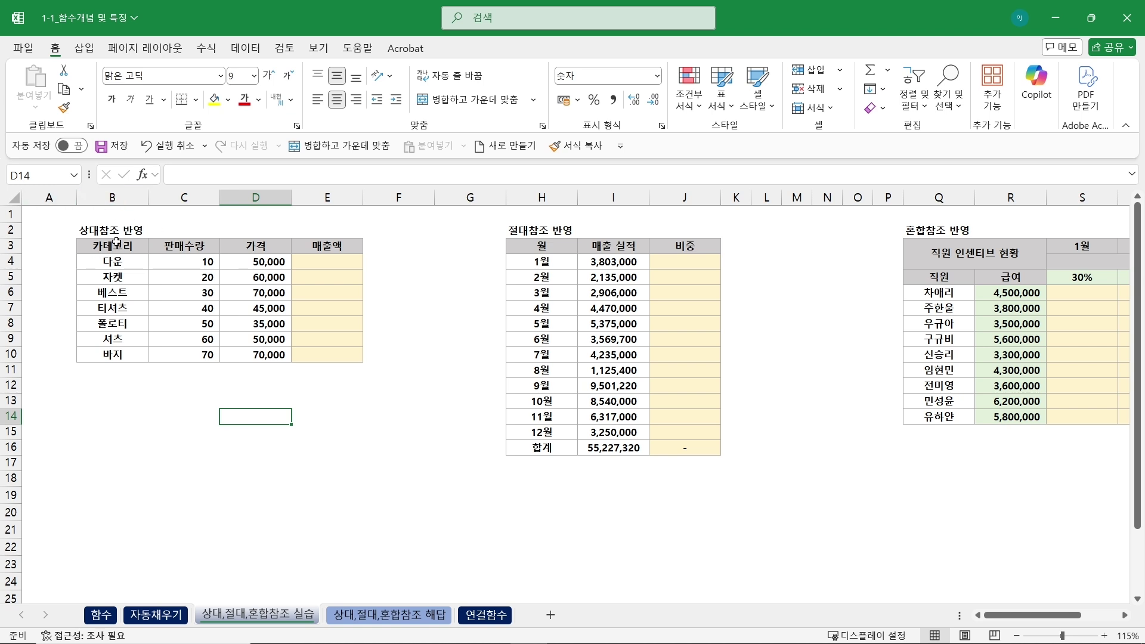
{"action": "left_click_drag", "start_coordinate": [111, 263], "coordinate": [115, 365]}
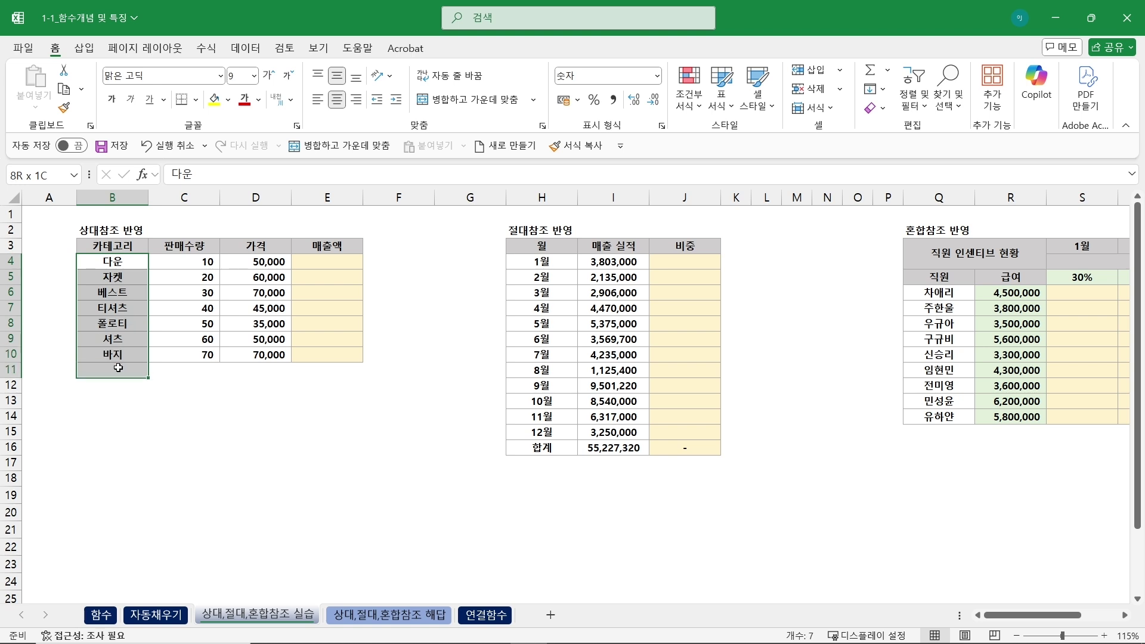
{"action": "left_click", "coordinate": [199, 260]}
{"action": "left_click", "coordinate": [255, 261]}
{"action": "left_click", "coordinate": [255, 431]}
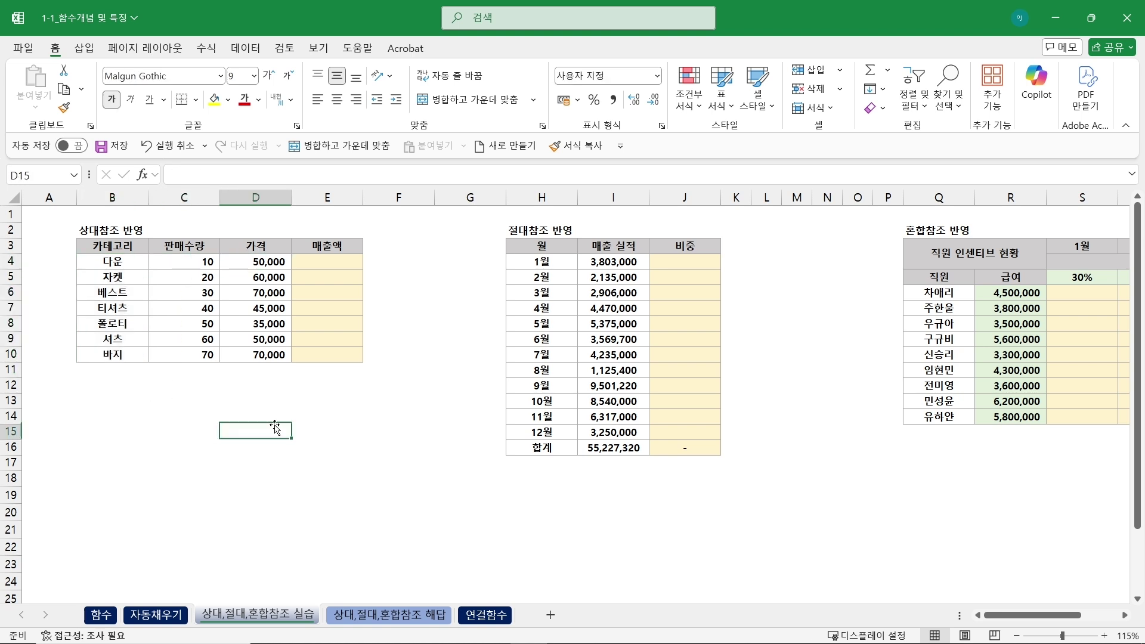
Enter =C4*D4 in E4 and fill it down the 매출액 column through E10
{"action": "left_click", "coordinate": [334, 256]}
{"action": "type", "text": "="}
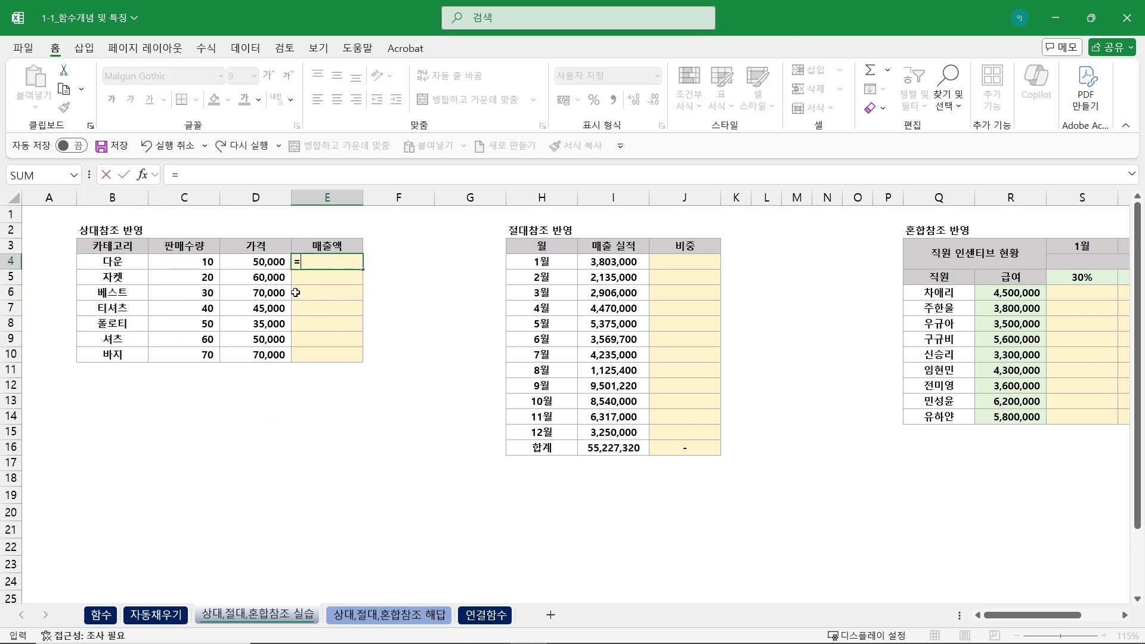
{"action": "left_click", "coordinate": [189, 264]}
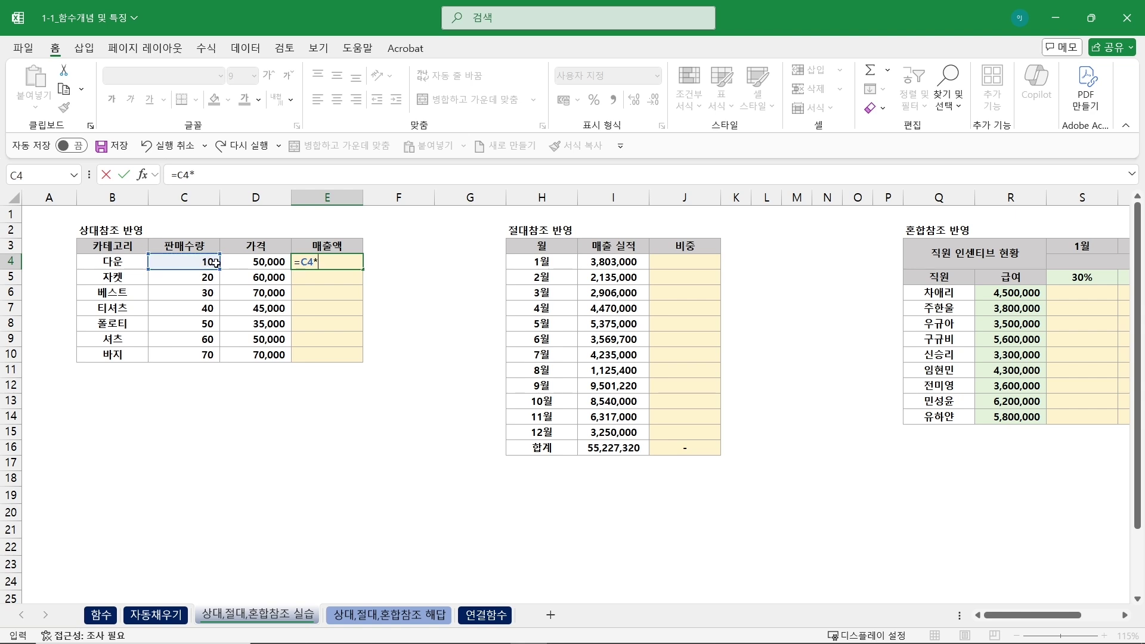
{"action": "type", "text": "*"}
{"action": "key", "text": "Left"}
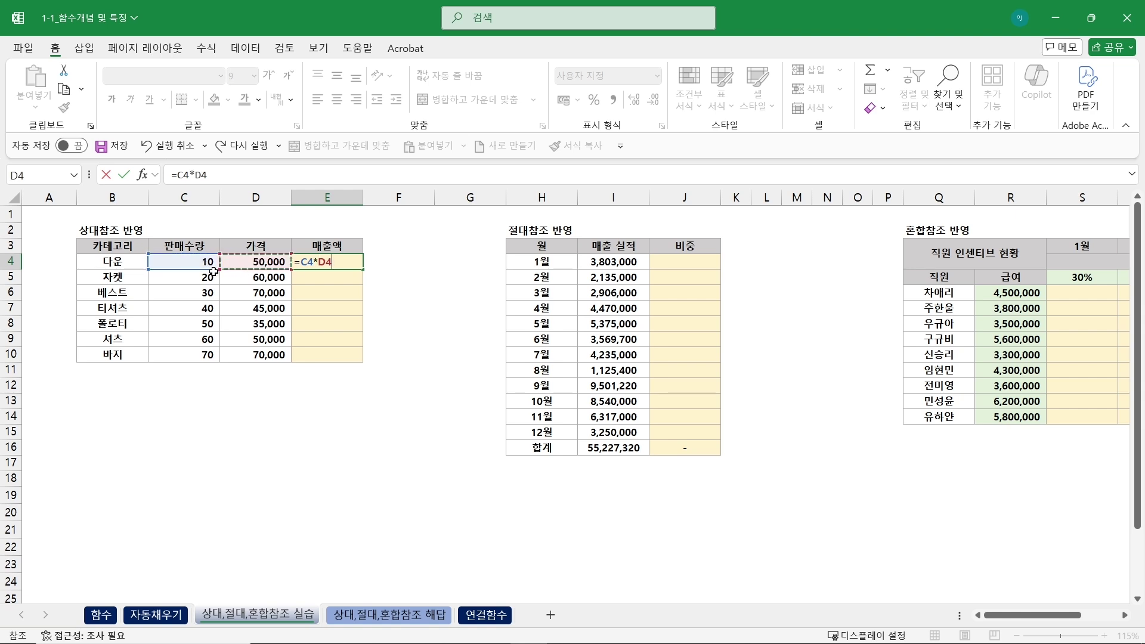
{"action": "key", "text": "Return"}
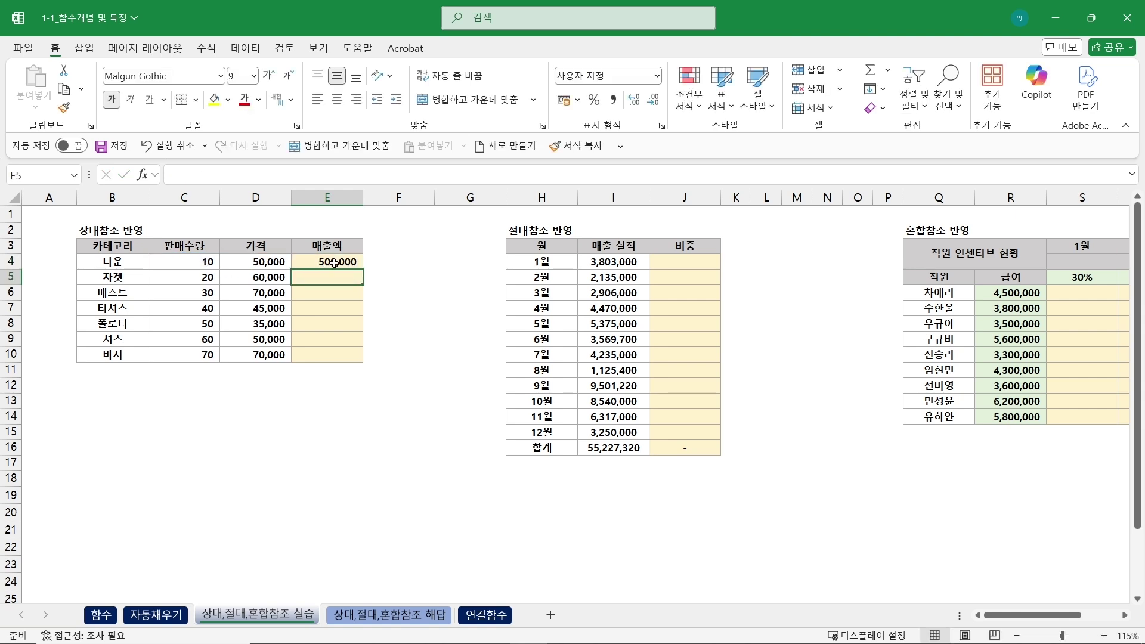
{"action": "left_click", "coordinate": [335, 263]}
{"action": "left_click_drag", "start_coordinate": [364, 268], "coordinate": [364, 366]}
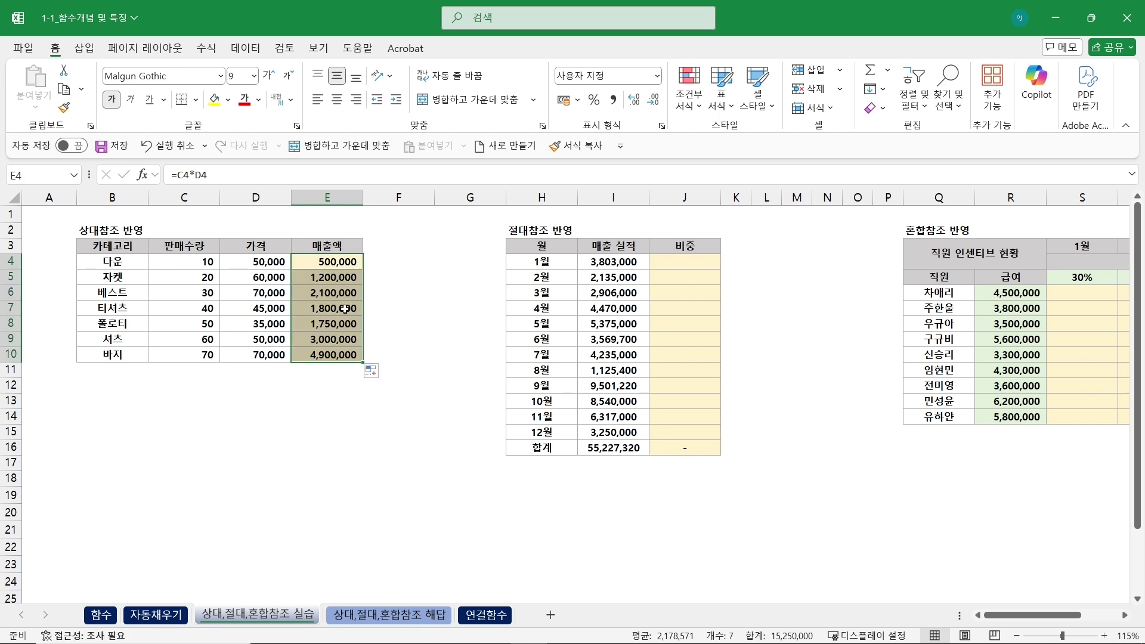
Inspect the filled formulas in E4, E6 and E8 to see how the relative references shift
{"action": "double_click", "coordinate": [334, 263]}
{"action": "key", "text": "Escape"}
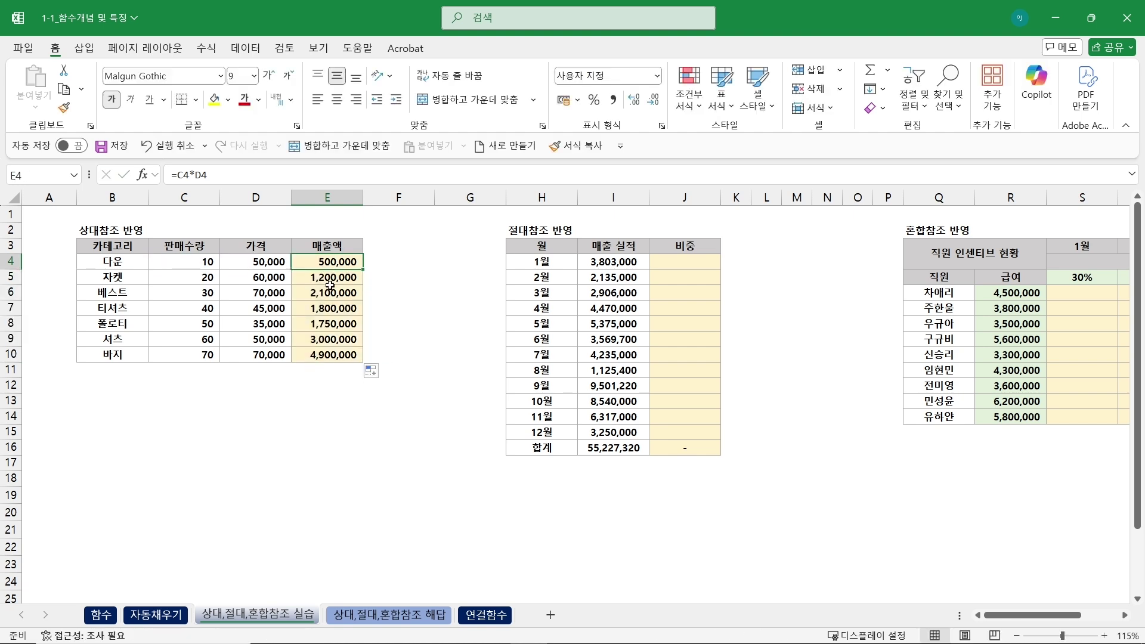
{"action": "double_click", "coordinate": [327, 295]}
{"action": "key", "text": "Escape"}
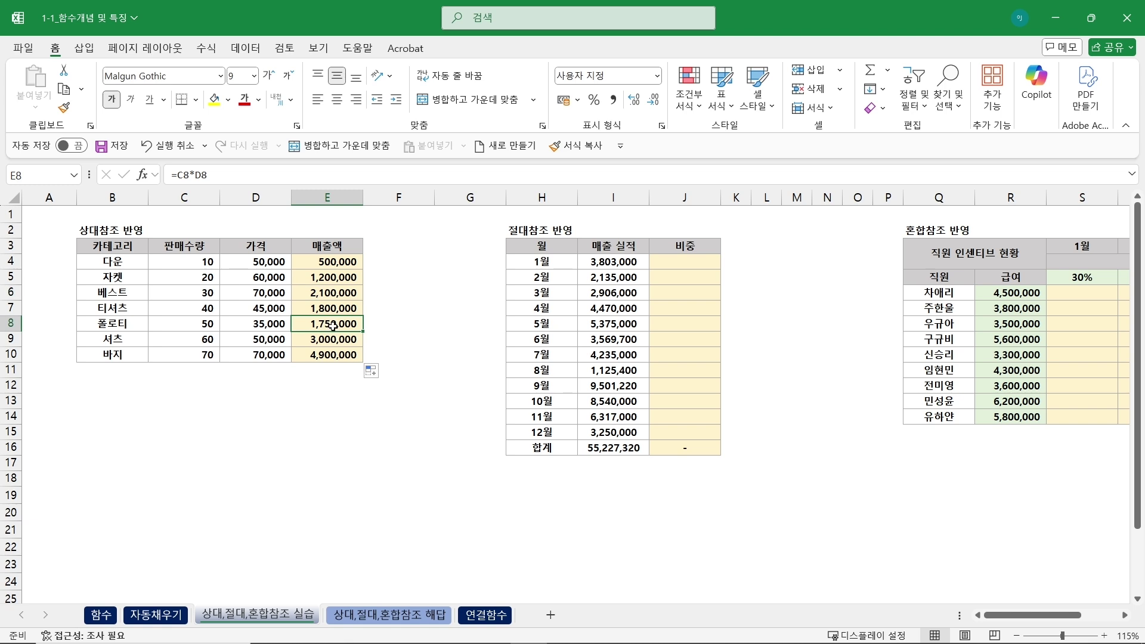
{"action": "double_click", "coordinate": [334, 327]}
{"action": "key", "text": "Escape"}
Try the relative formula =I4/I16 in J4 and fill it down the 비중 column through J15
{"action": "left_click", "coordinate": [632, 261]}
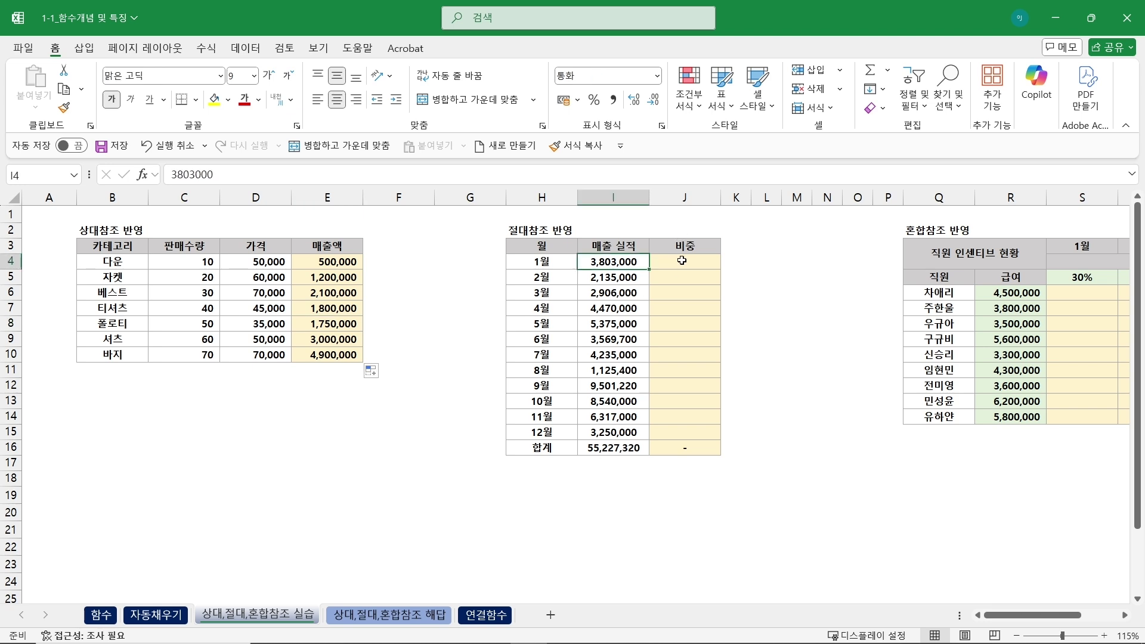
{"action": "left_click", "coordinate": [633, 278]}
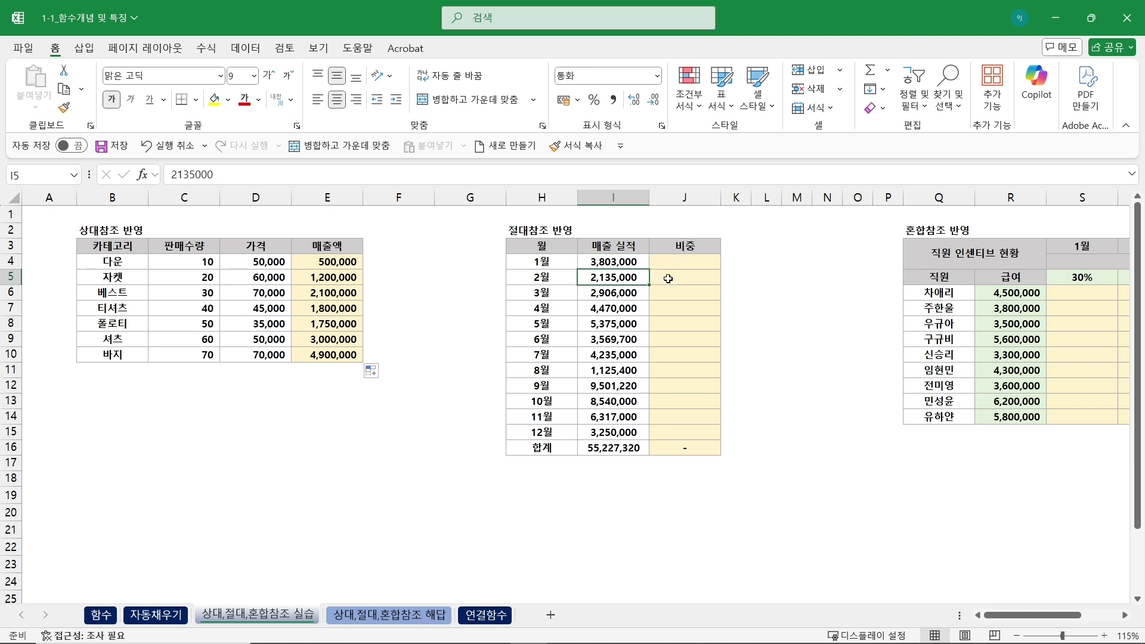
{"action": "left_click", "coordinate": [702, 265]}
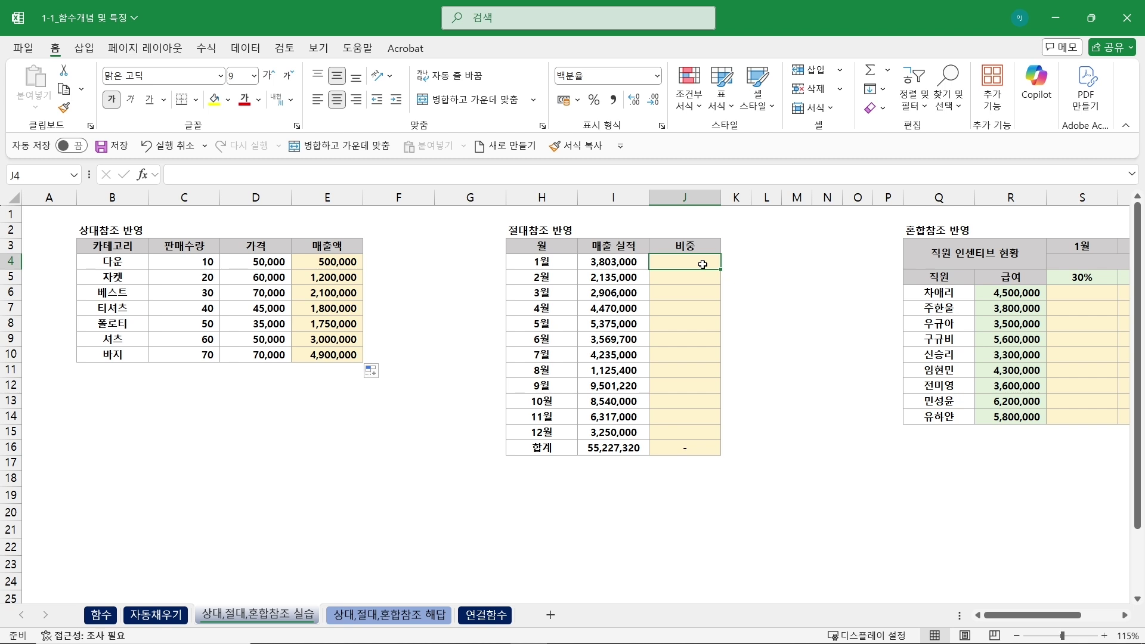
{"action": "type", "text": "="}
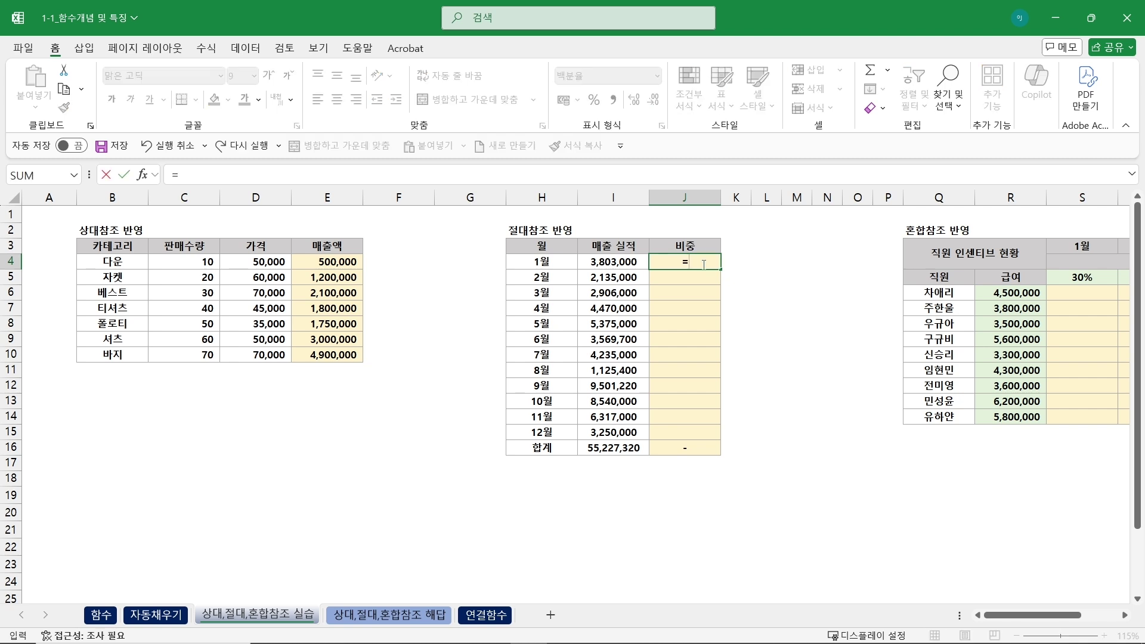
{"action": "left_click", "coordinate": [630, 261]}
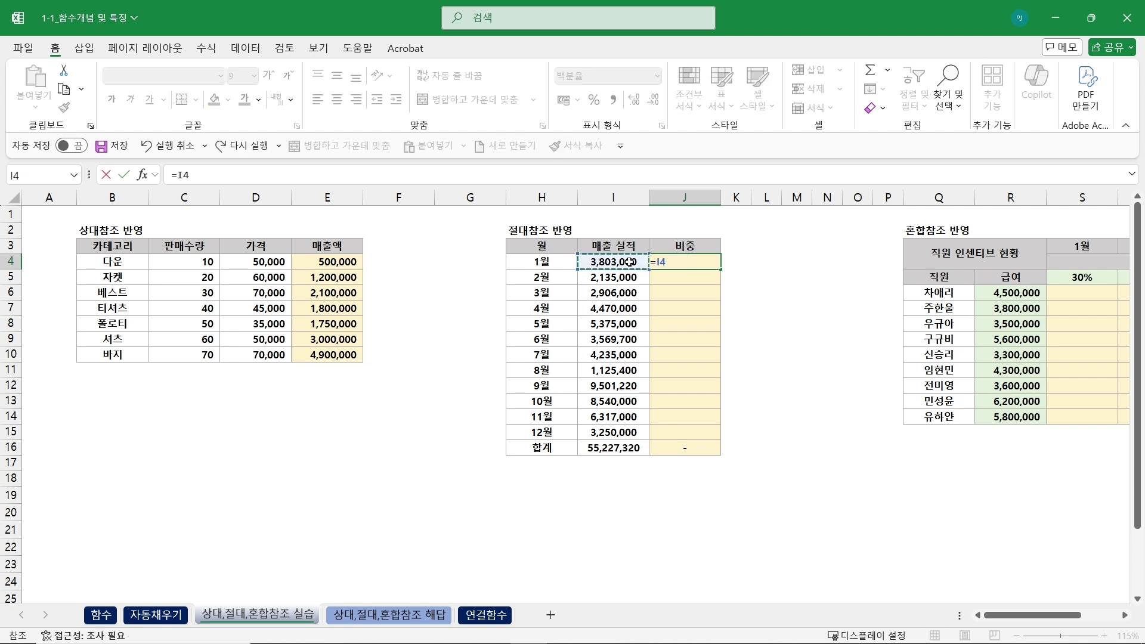
{"action": "type", "text": "/"}
{"action": "left_click", "coordinate": [621, 448]}
{"action": "key", "text": "Return"}
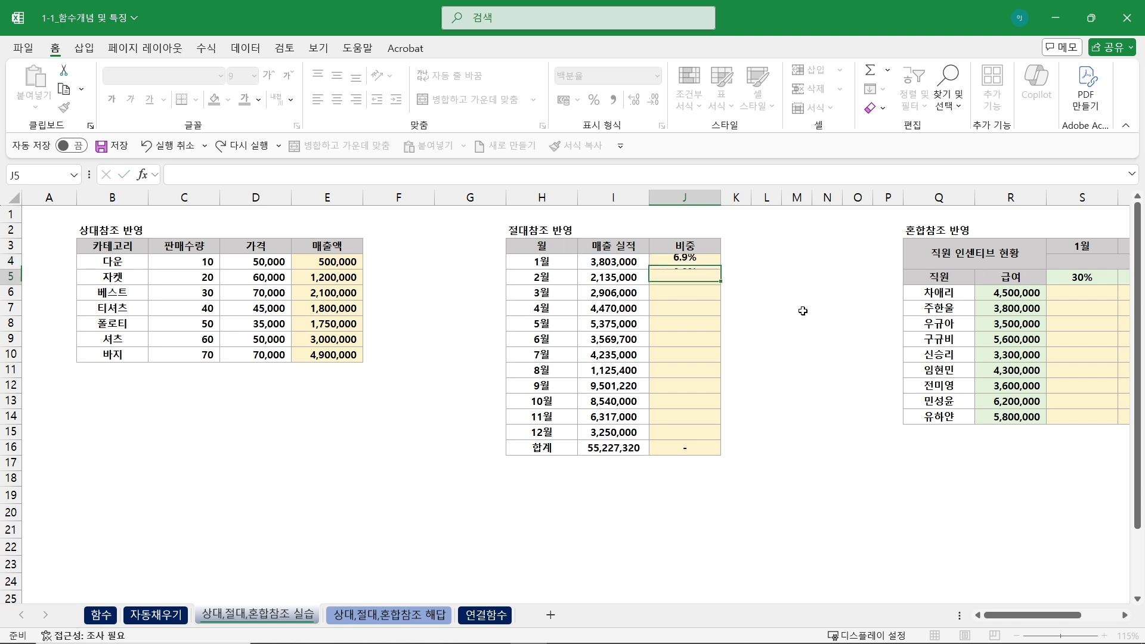
{"action": "left_click", "coordinate": [693, 261]}
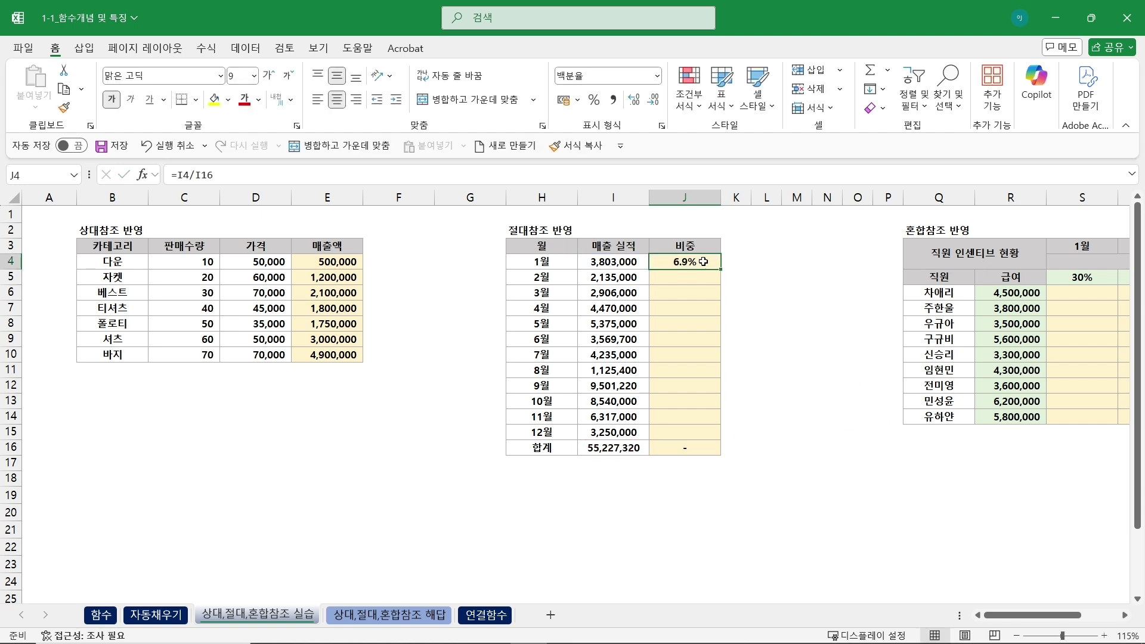
{"action": "left_click_drag", "start_coordinate": [723, 270], "coordinate": [709, 443]}
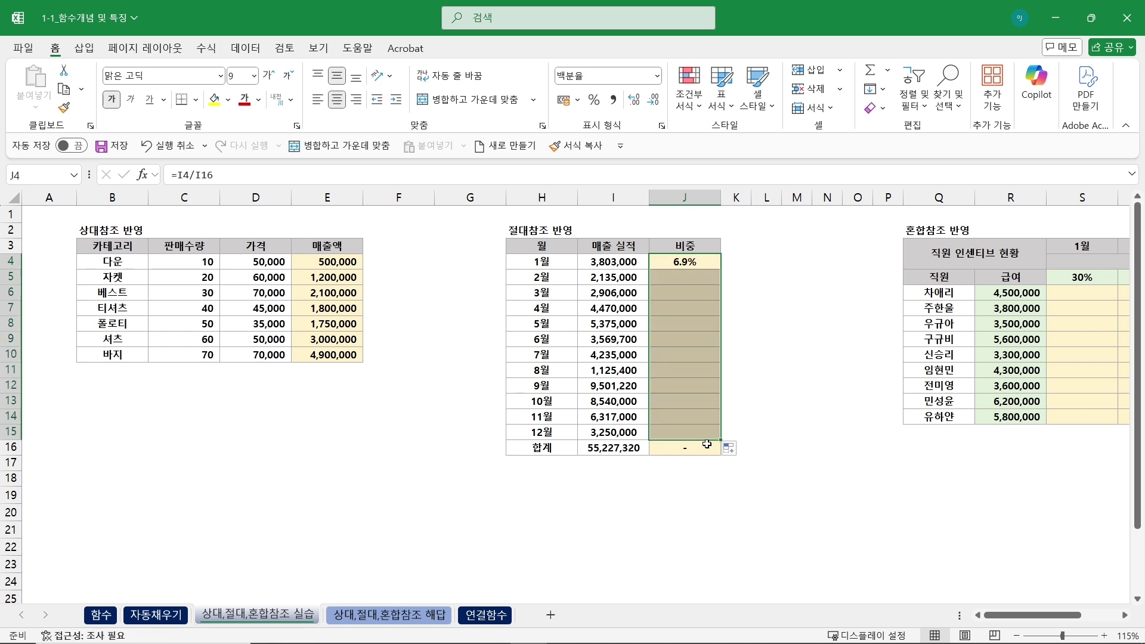
Inspect the 비중 formulas in J4, J6, J8 and J10 to see which cells the divisor points to
{"action": "double_click", "coordinate": [699, 260]}
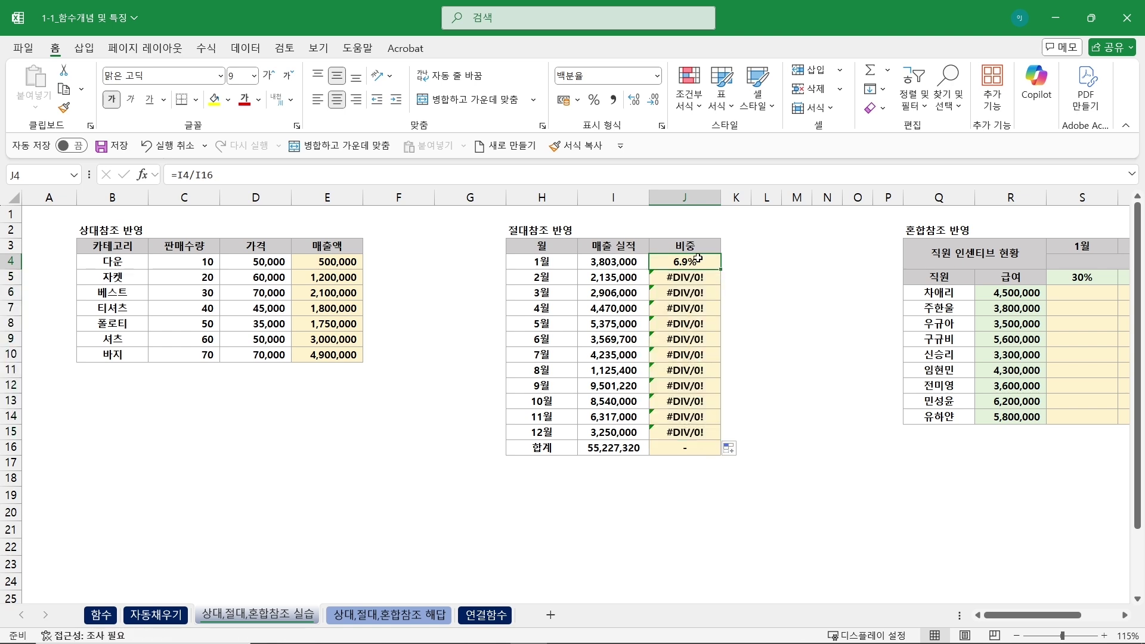
{"action": "key", "text": "Return"}
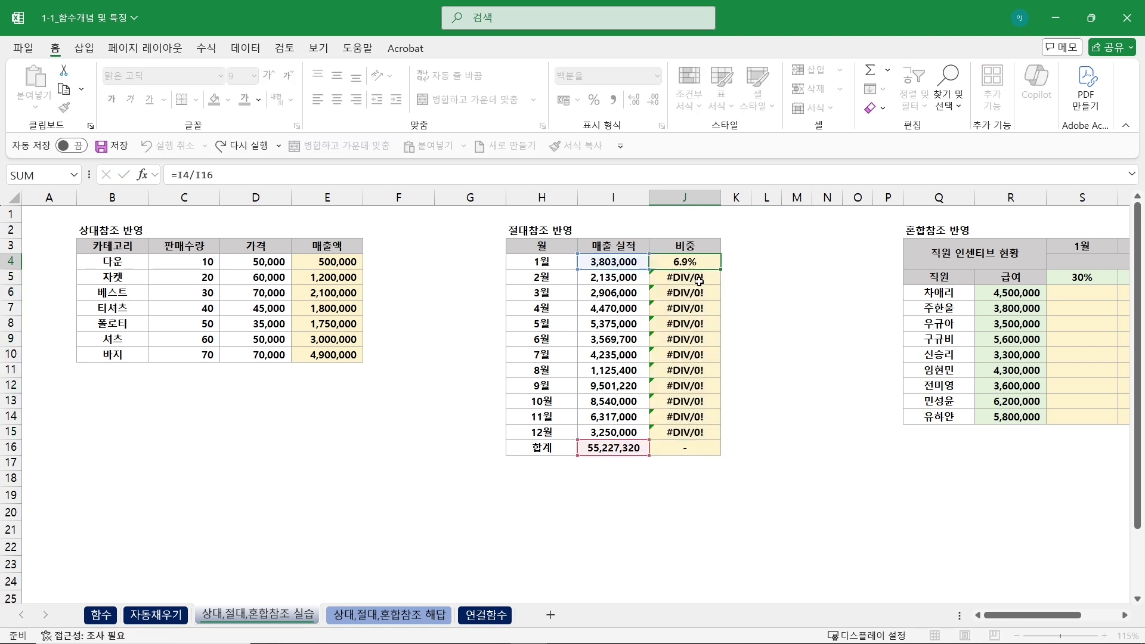
{"action": "double_click", "coordinate": [700, 292]}
{"action": "key", "text": "Escape"}
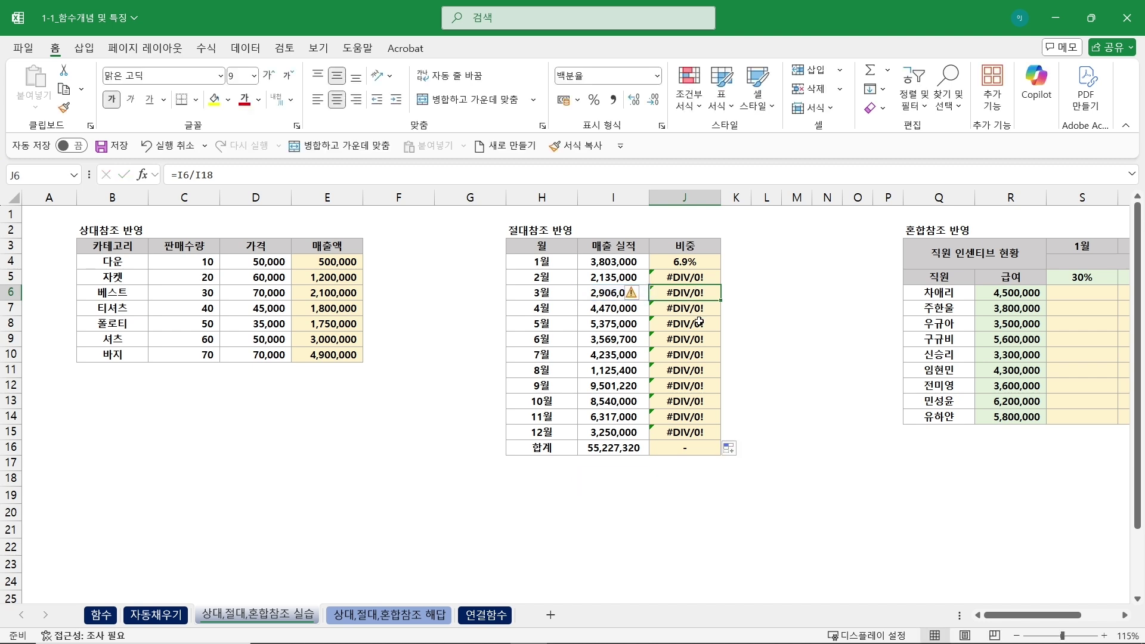
{"action": "double_click", "coordinate": [697, 323]}
{"action": "key", "text": "Escape"}
{"action": "double_click", "coordinate": [698, 353]}
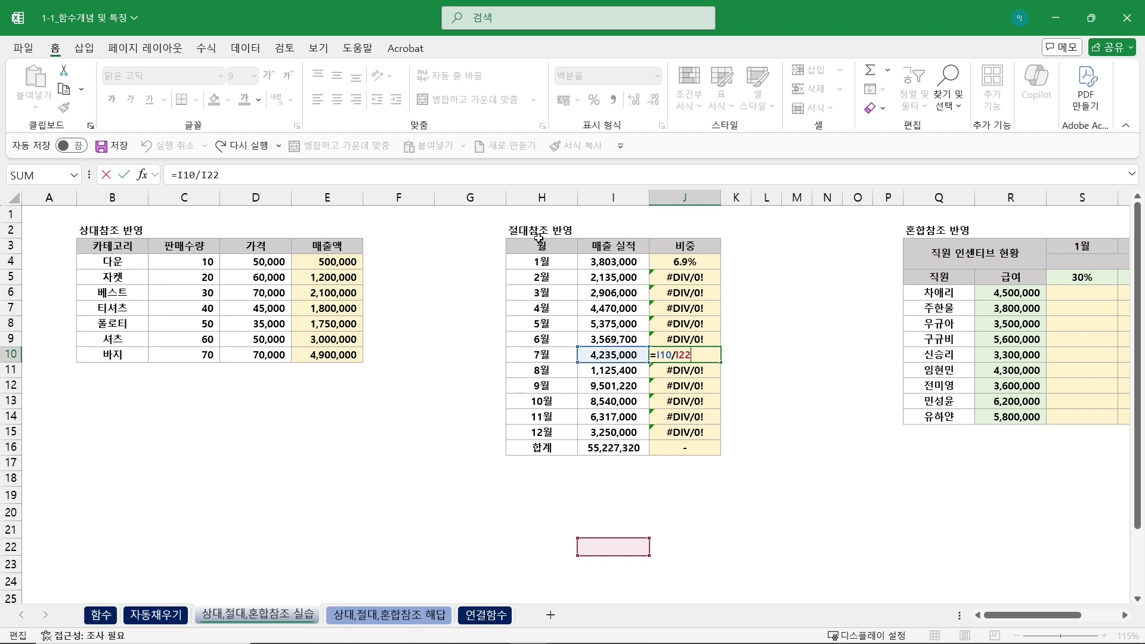
Clear the 비중 formulas from J4 through J15
{"action": "left_click", "coordinate": [700, 258]}
{"action": "left_click_drag", "start_coordinate": [700, 258], "coordinate": [689, 441]}
{"action": "key", "text": "Delete"}
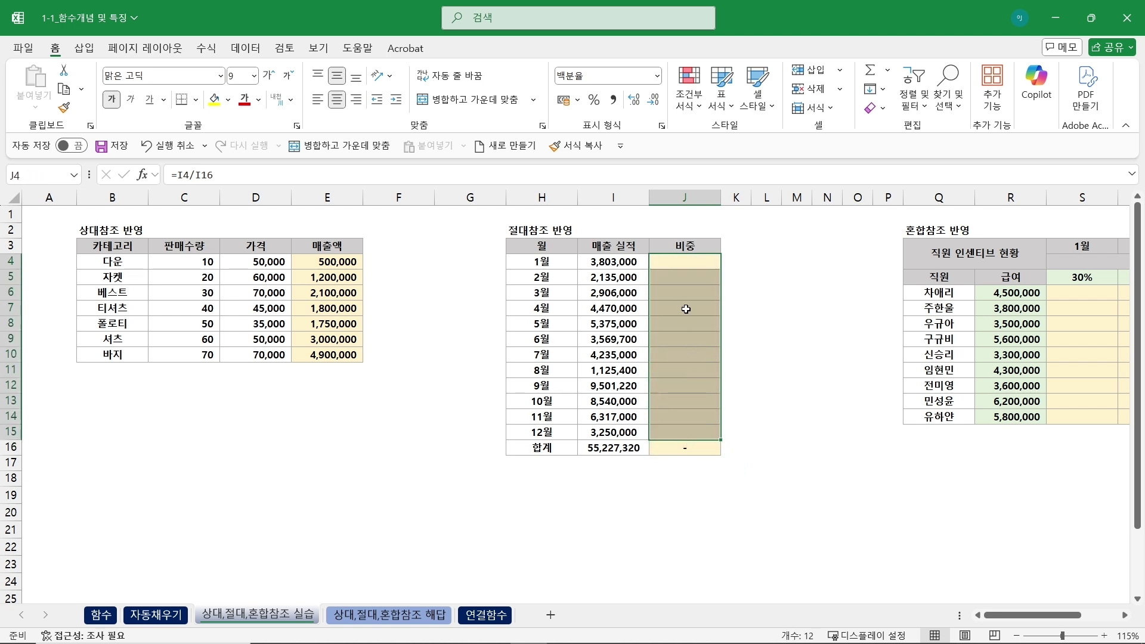
Enter =I4/$I$16 in J4, locking the total as an absolute reference, and fill it down the 비중 column through J15
{"action": "left_click", "coordinate": [695, 259]}
{"action": "type", "text": "="}
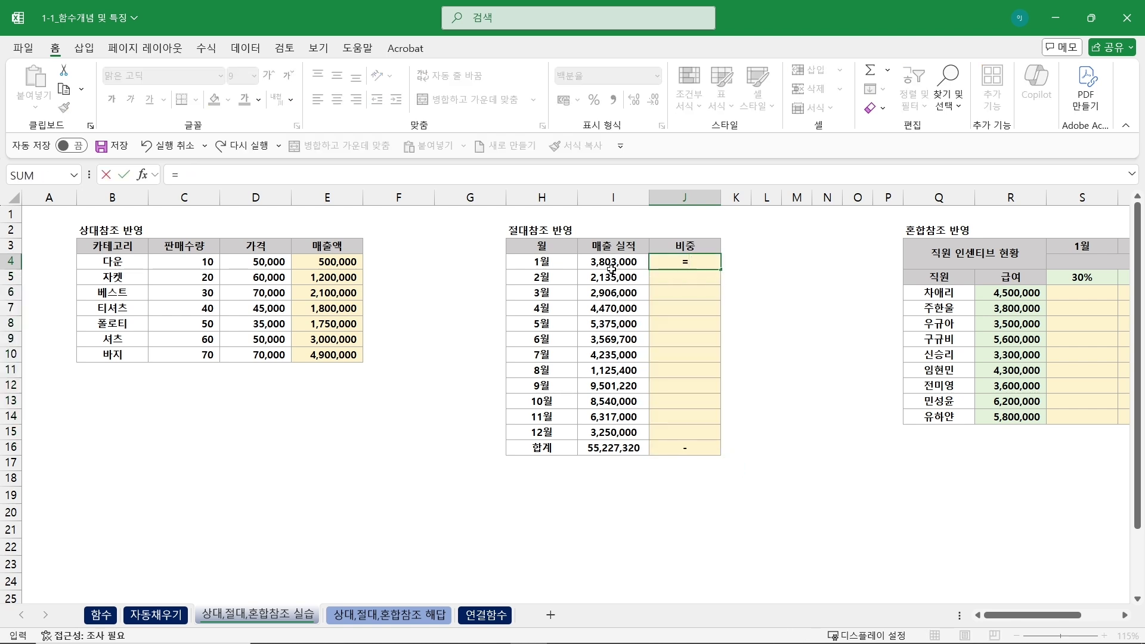
{"action": "left_click", "coordinate": [611, 261]}
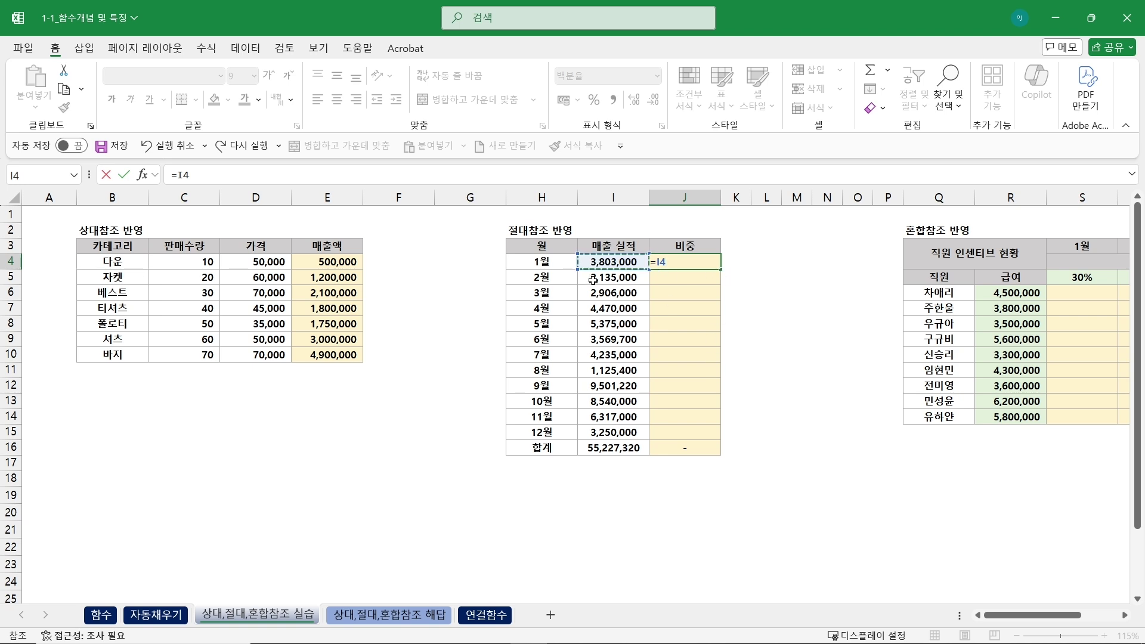
{"action": "type", "text": "/"}
{"action": "left_click", "coordinate": [608, 448]}
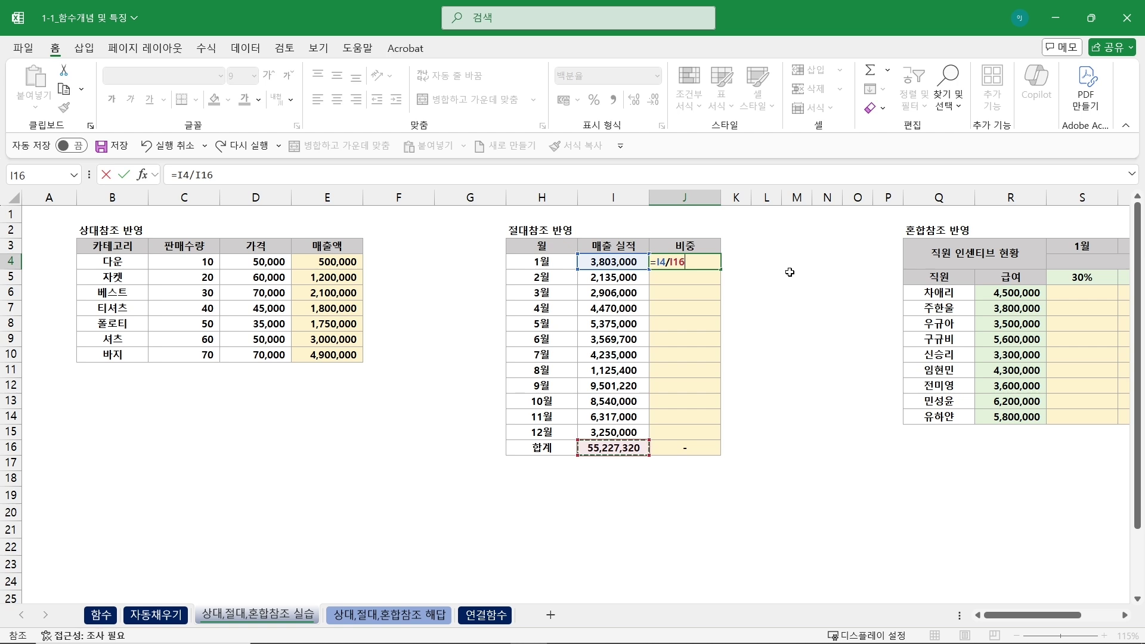
{"action": "key", "text": "F4"}
{"action": "left_click", "coordinate": [674, 263]}
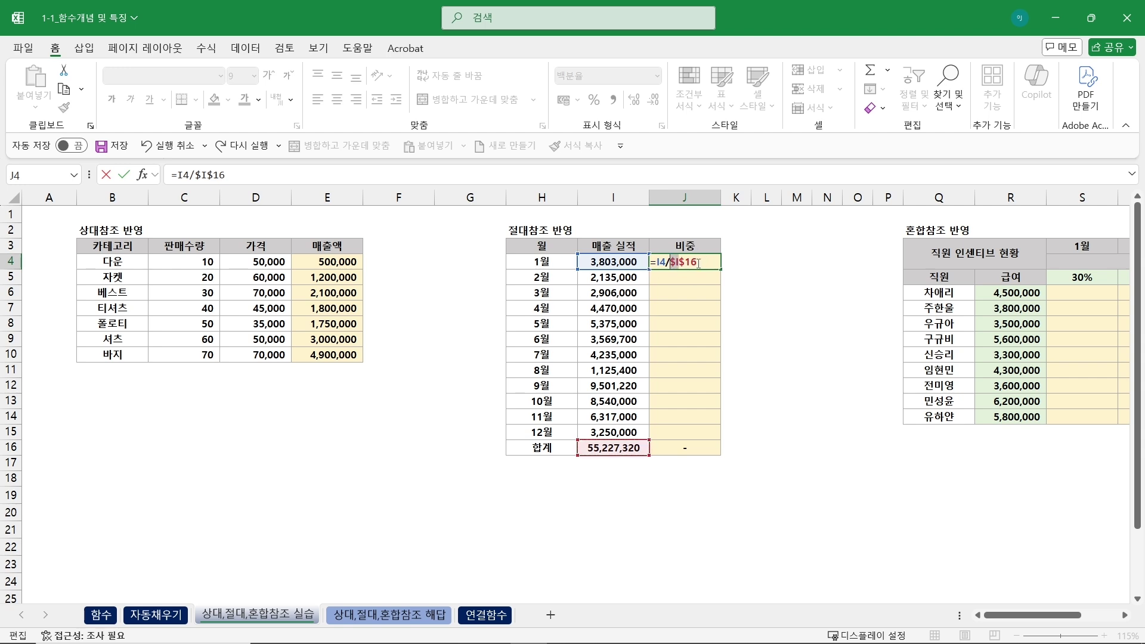
{"action": "double_click", "coordinate": [693, 263]}
{"action": "left_click", "coordinate": [676, 263]}
{"action": "key", "text": "Return"}
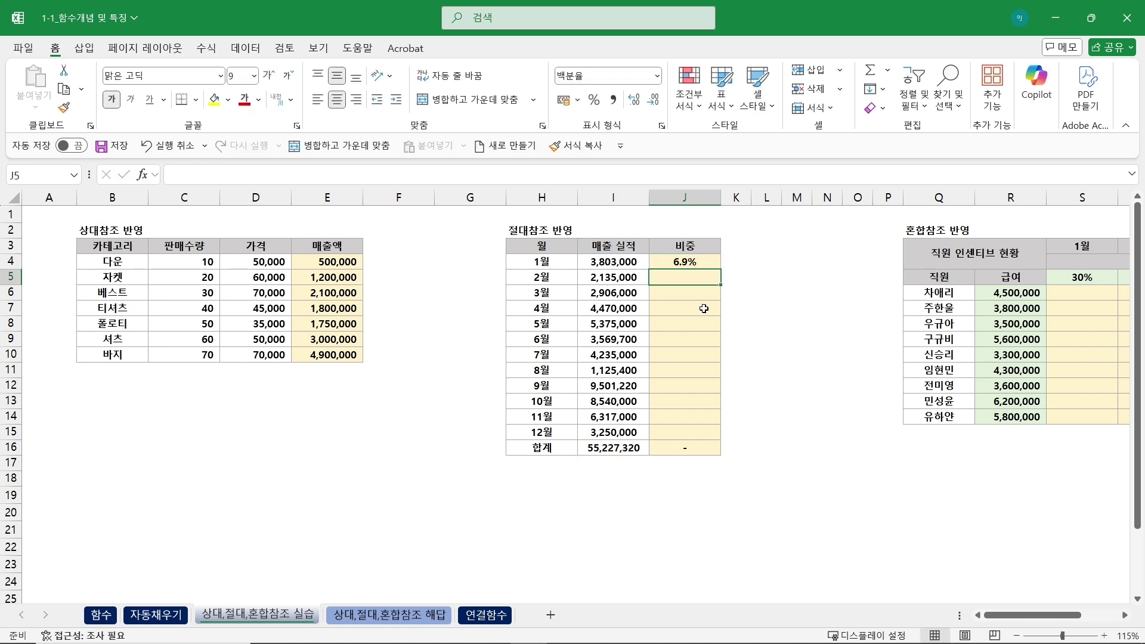
{"action": "left_click", "coordinate": [704, 263]}
{"action": "left_click_drag", "start_coordinate": [722, 269], "coordinate": [723, 435]}
Check the absolute-reference formulas in J4, J6, J8 and J10 and the summary figures for J4:J15
{"action": "double_click", "coordinate": [706, 262]}
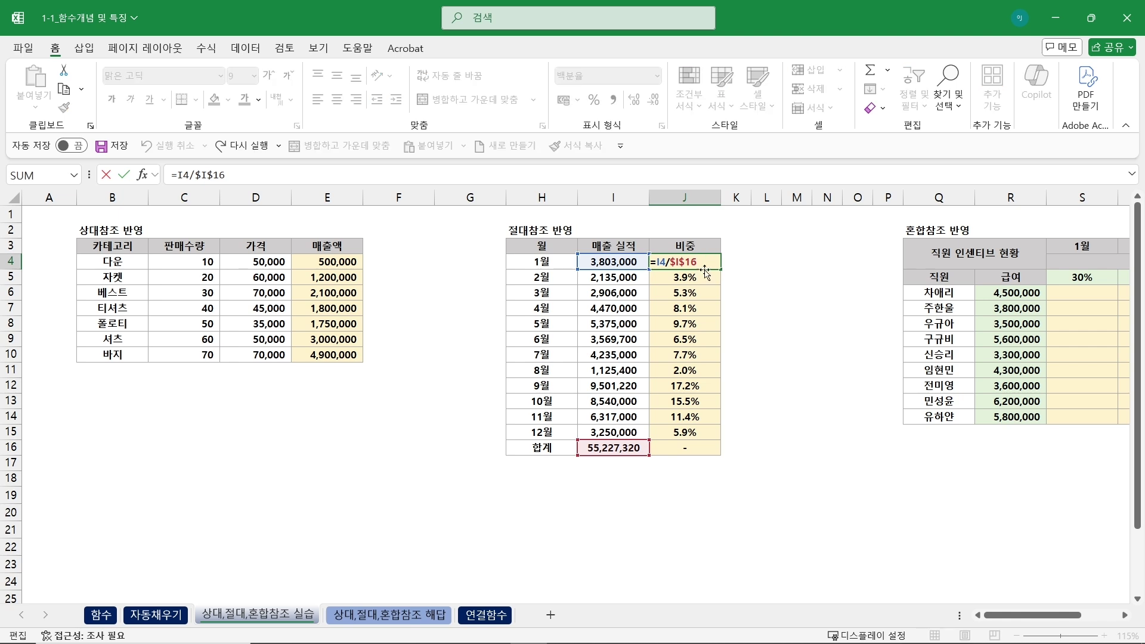
{"action": "key", "text": "Escape"}
{"action": "double_click", "coordinate": [701, 293]}
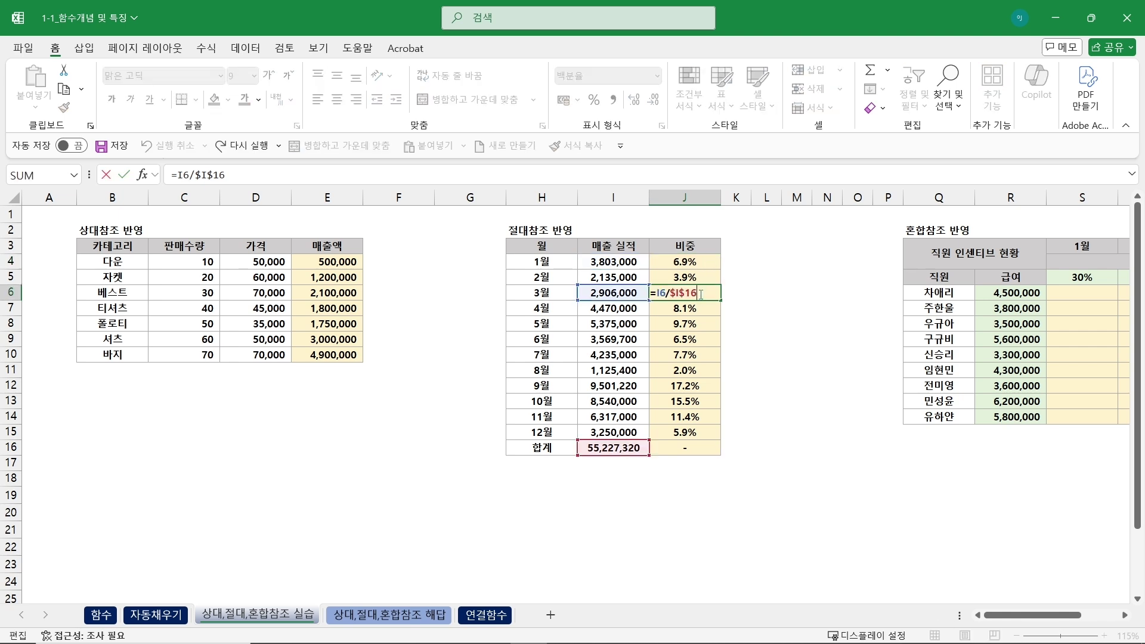
{"action": "key", "text": "Escape"}
{"action": "double_click", "coordinate": [698, 324]}
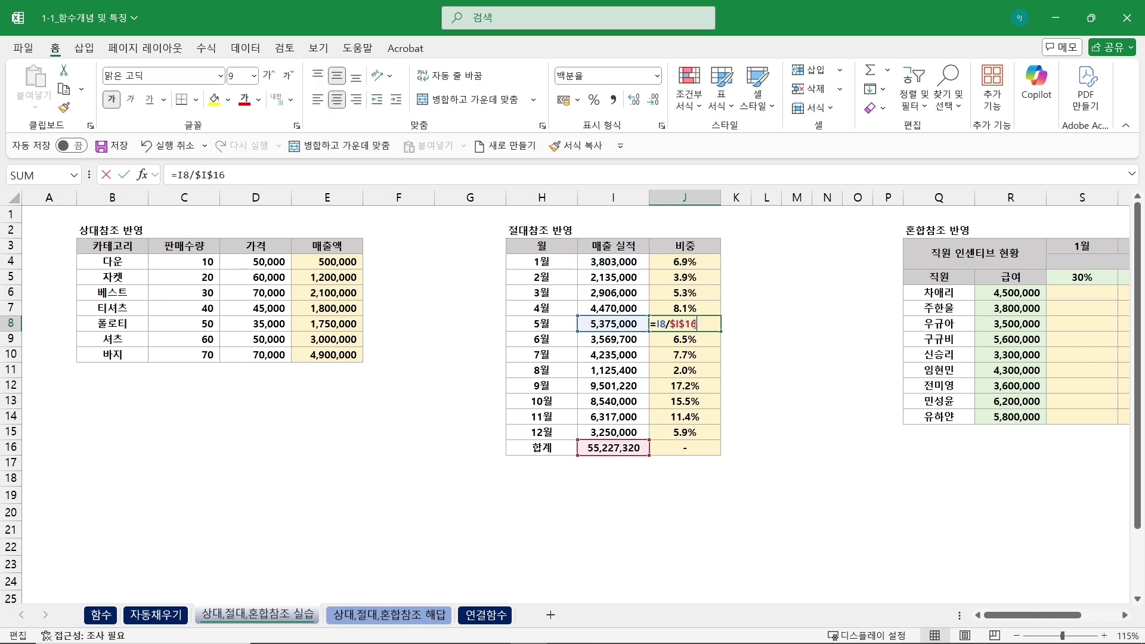
{"action": "key", "text": "Escape"}
{"action": "double_click", "coordinate": [696, 356]}
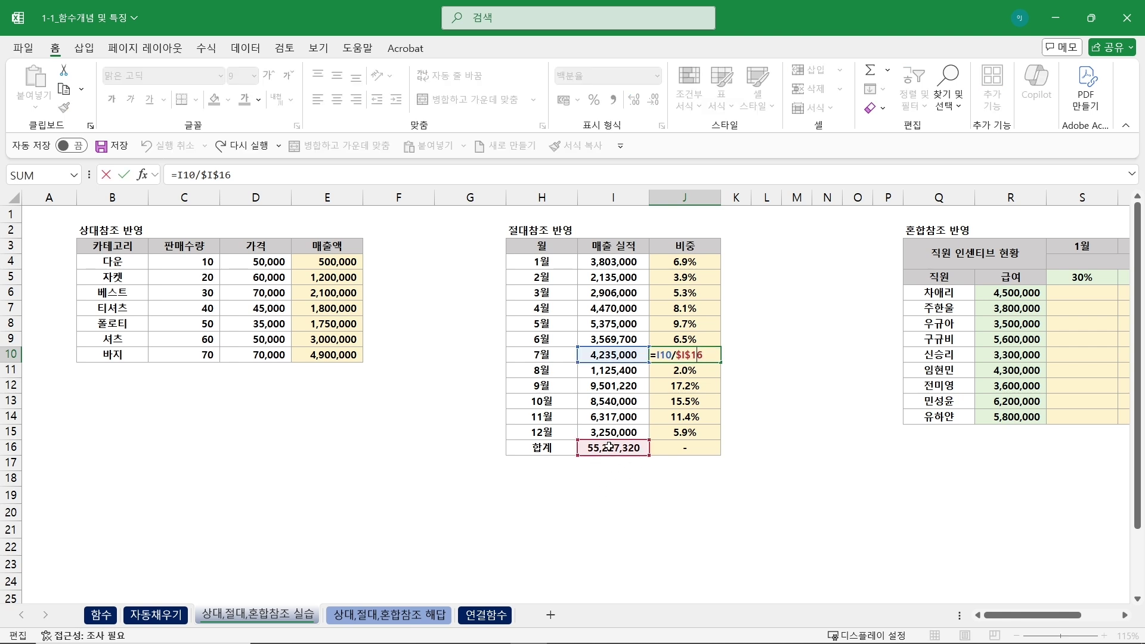
{"action": "key", "text": "Escape"}
{"action": "left_click_drag", "start_coordinate": [692, 261], "coordinate": [700, 436]}
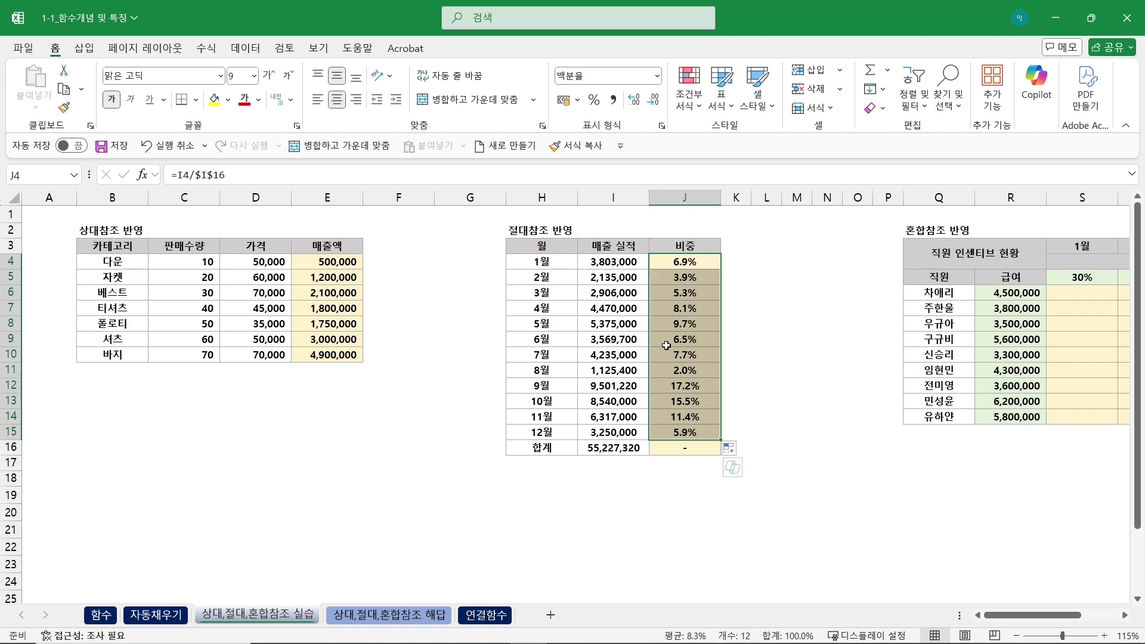
Move on to the 혼합참조 반영 table and view its salary column and monthly incentive rates
{"action": "left_click", "coordinate": [826, 356]}
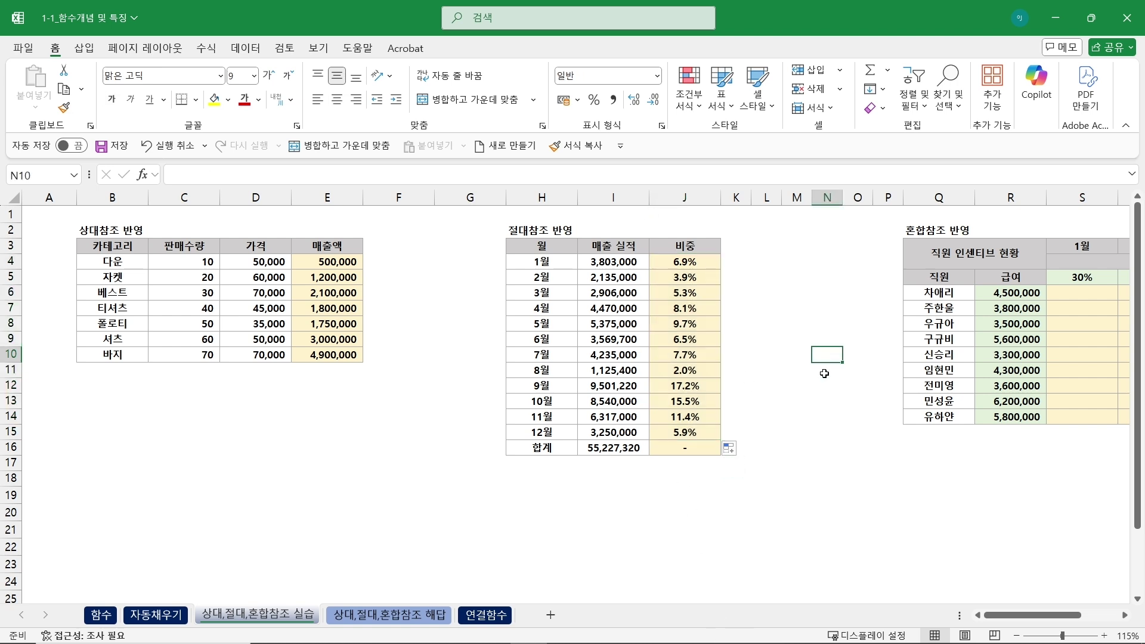
{"action": "left_click_drag", "start_coordinate": [1014, 616], "coordinate": [1114, 623]}
{"action": "left_click", "coordinate": [1125, 616]}
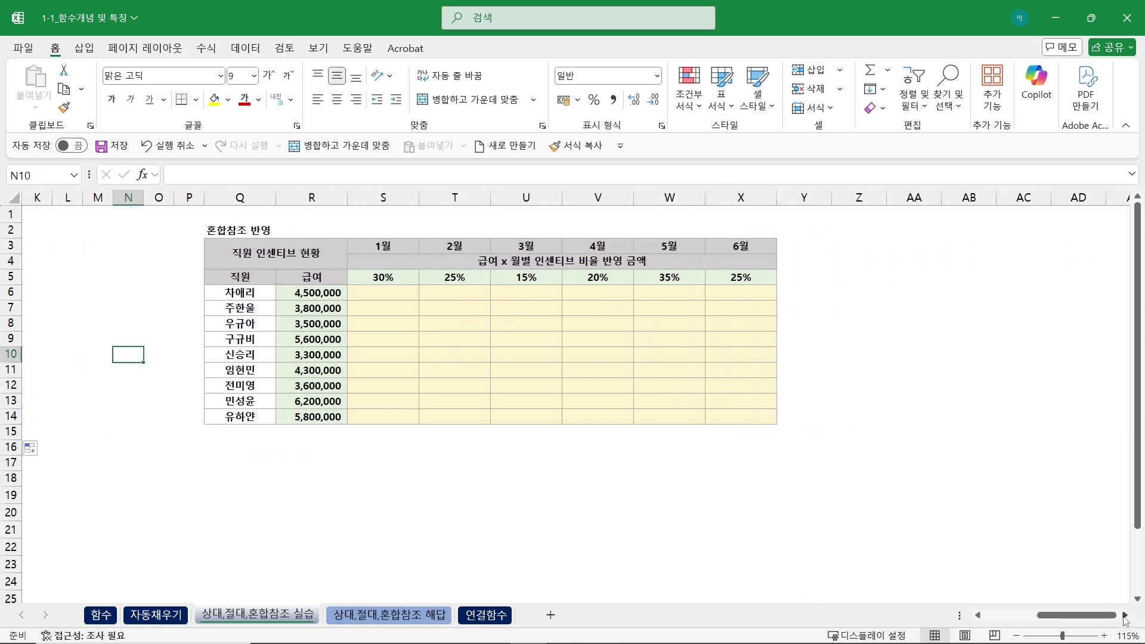
Review the 직원 and 급여 headers, the salaries in R6:R14 and the monthly rates in row 5 of the incentive table
{"action": "left_click", "coordinate": [1125, 616]}
{"action": "left_click", "coordinate": [231, 277]}
{"action": "left_click", "coordinate": [297, 277]}
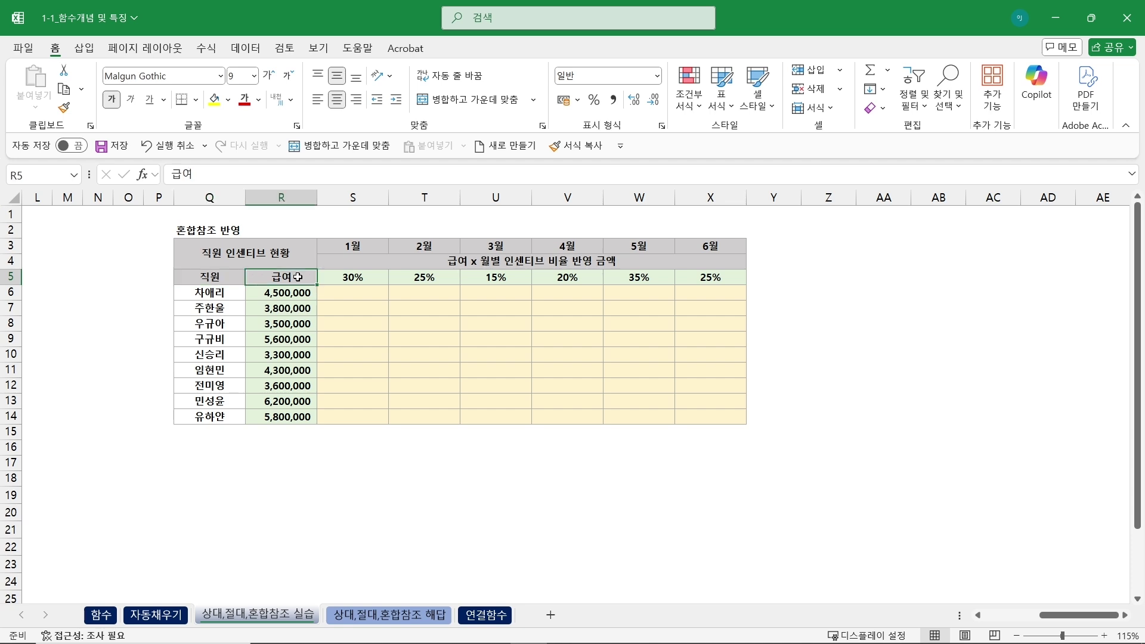
{"action": "left_click_drag", "start_coordinate": [298, 291], "coordinate": [289, 418]}
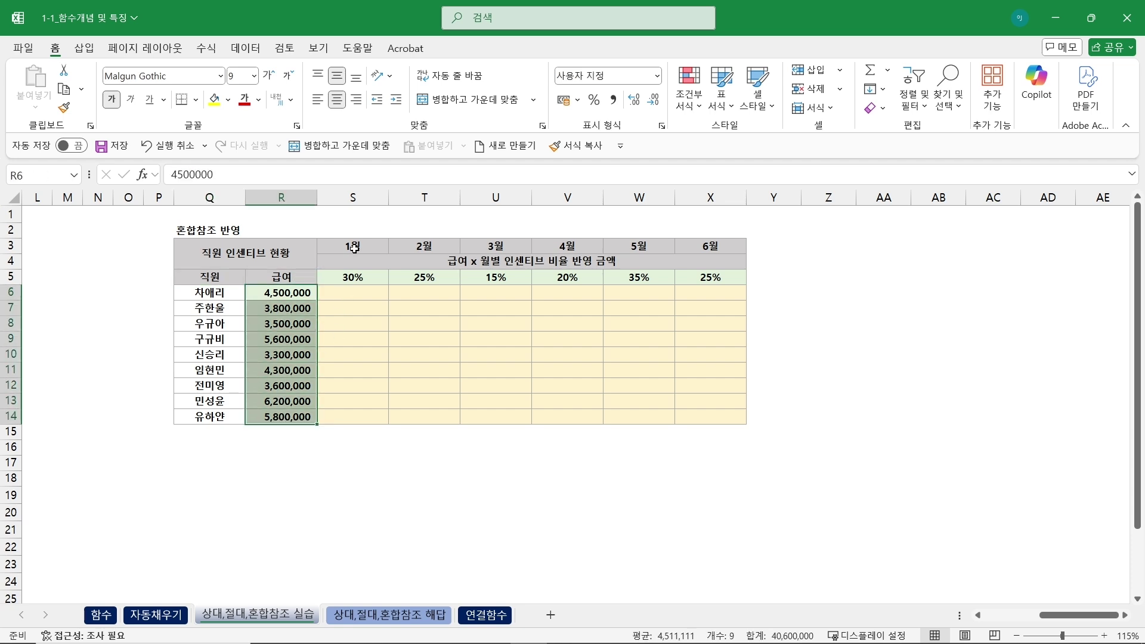
{"action": "left_click_drag", "start_coordinate": [357, 278], "coordinate": [781, 277]}
{"action": "left_click", "coordinate": [952, 279]}
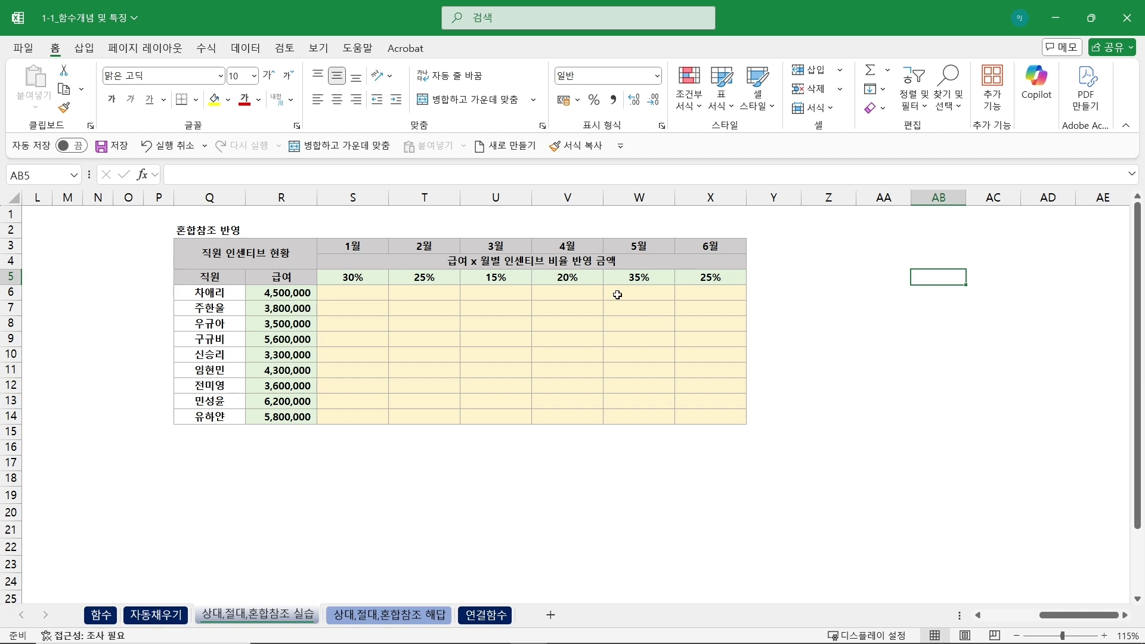
Enter =R6*S5 in S6 with relative references only and fill it across the incentive amounts through X14
{"action": "left_click", "coordinate": [345, 293]}
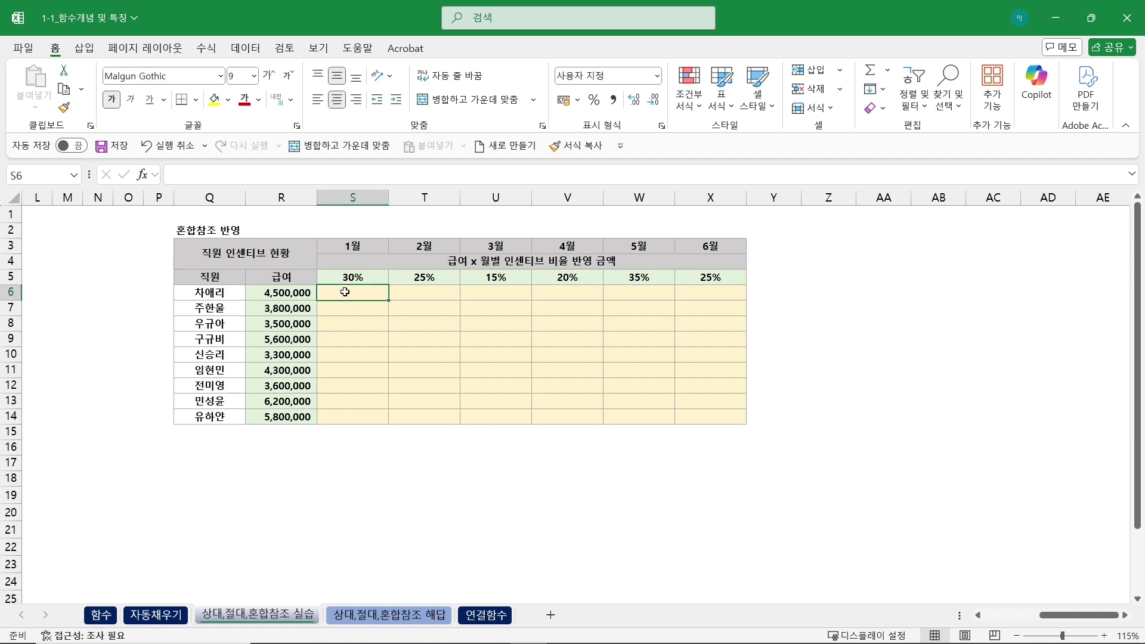
{"action": "type", "text": "="}
{"action": "left_click", "coordinate": [279, 293]}
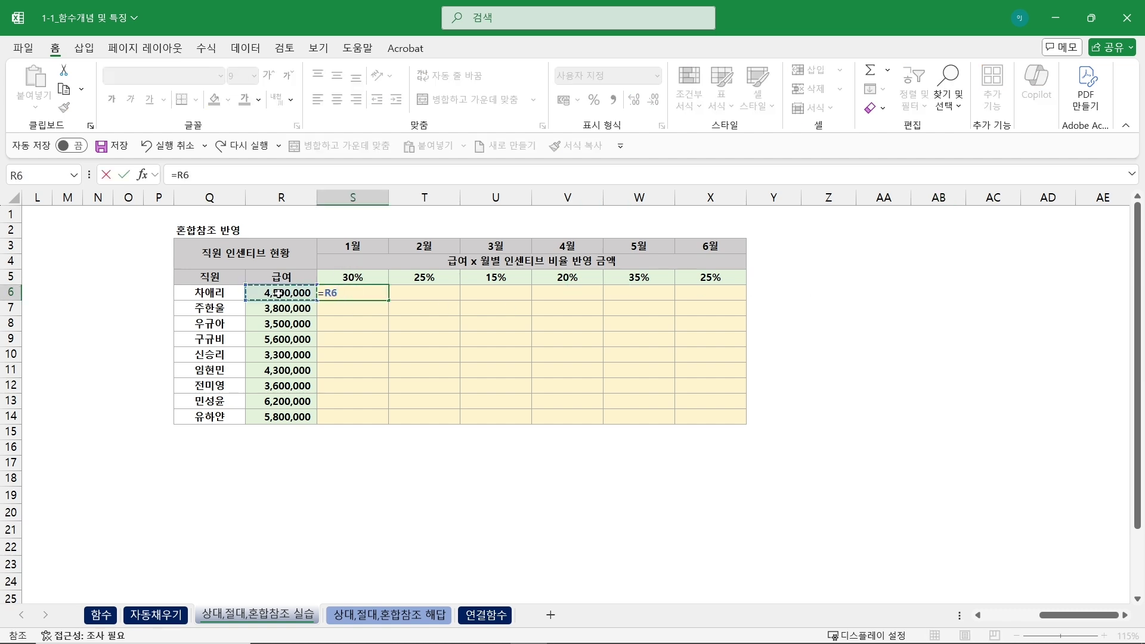
{"action": "type", "text": "*"}
{"action": "left_click", "coordinate": [357, 277]}
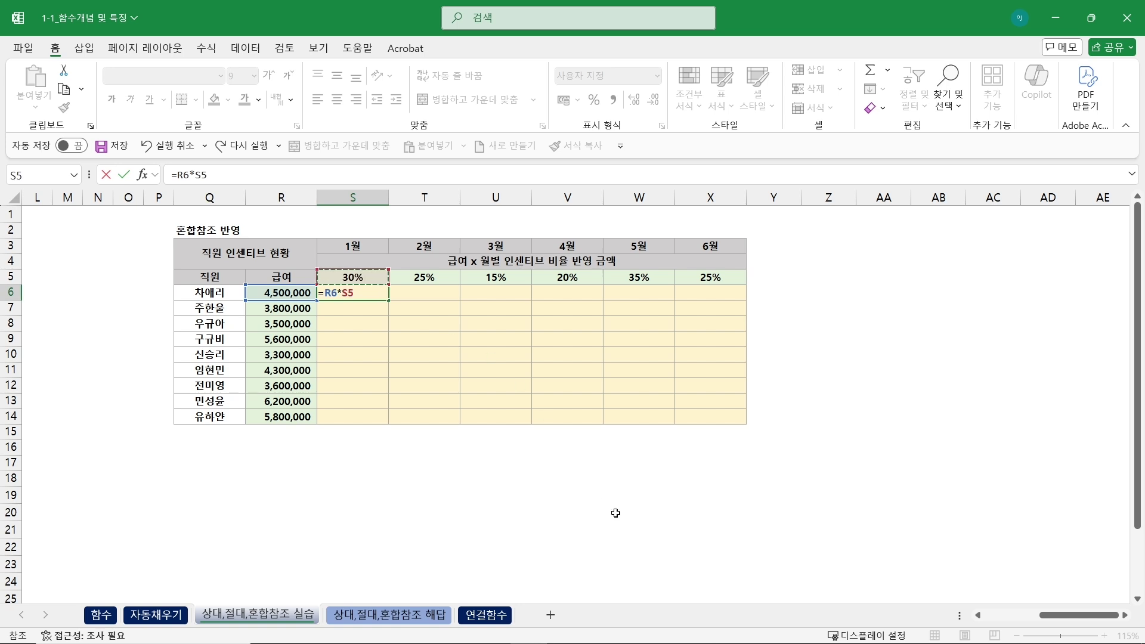
{"action": "key", "text": "Return"}
{"action": "left_click", "coordinate": [377, 294]}
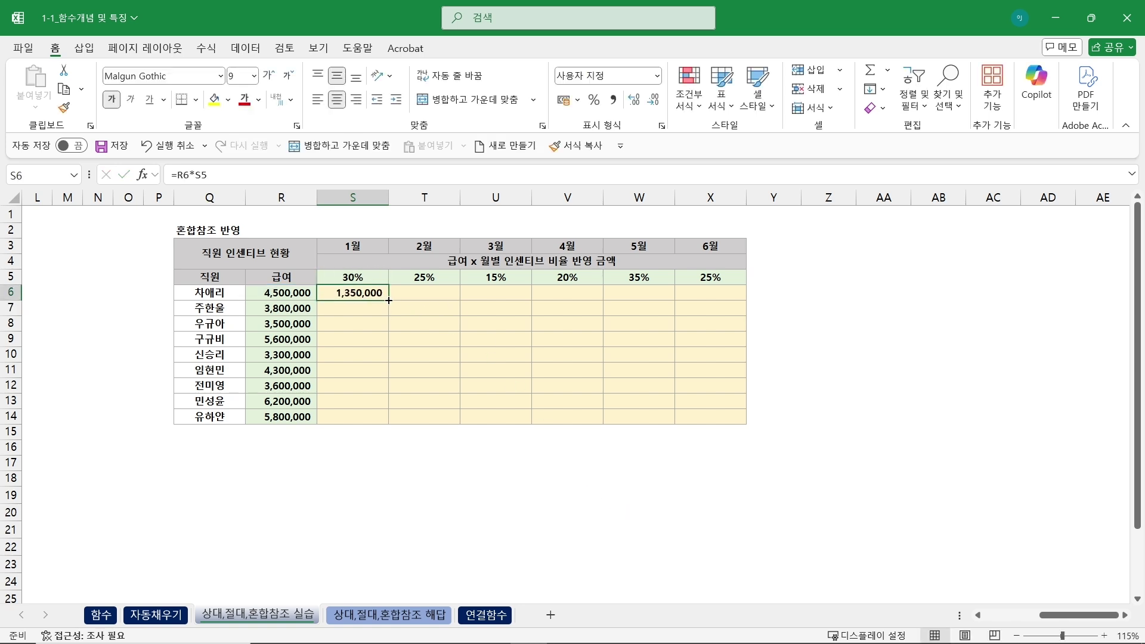
{"action": "left_click_drag", "start_coordinate": [389, 300], "coordinate": [746, 424]}
{"action": "left_click", "coordinate": [937, 381]}
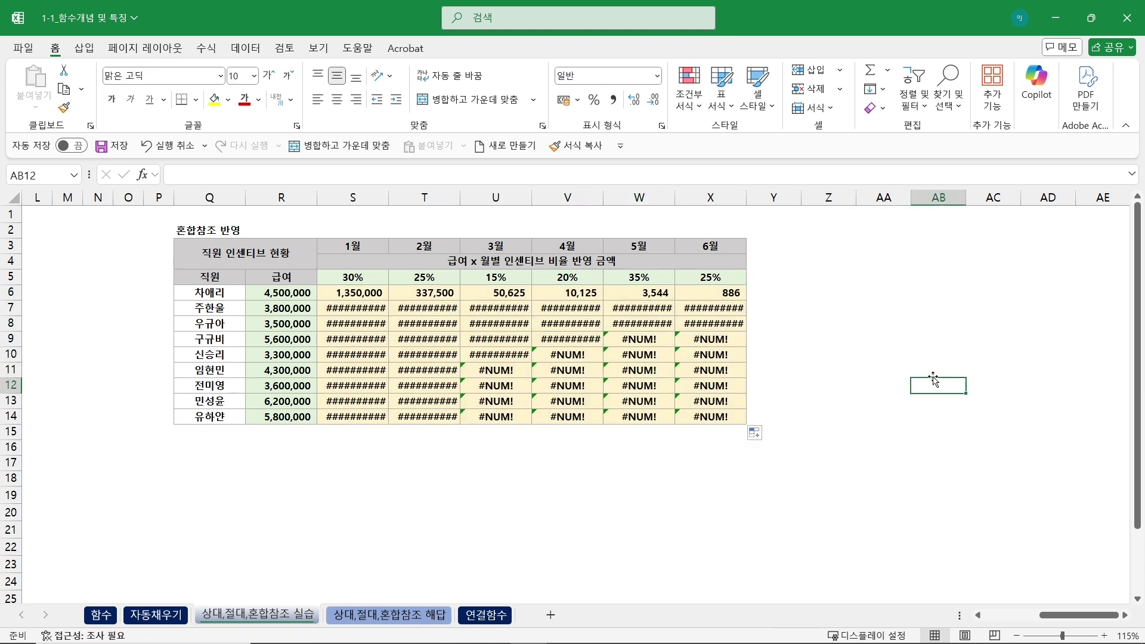
Inspect which cells the filled formulas in S6, T9, V10, W12 and X13 refer to
{"action": "double_click", "coordinate": [353, 291]}
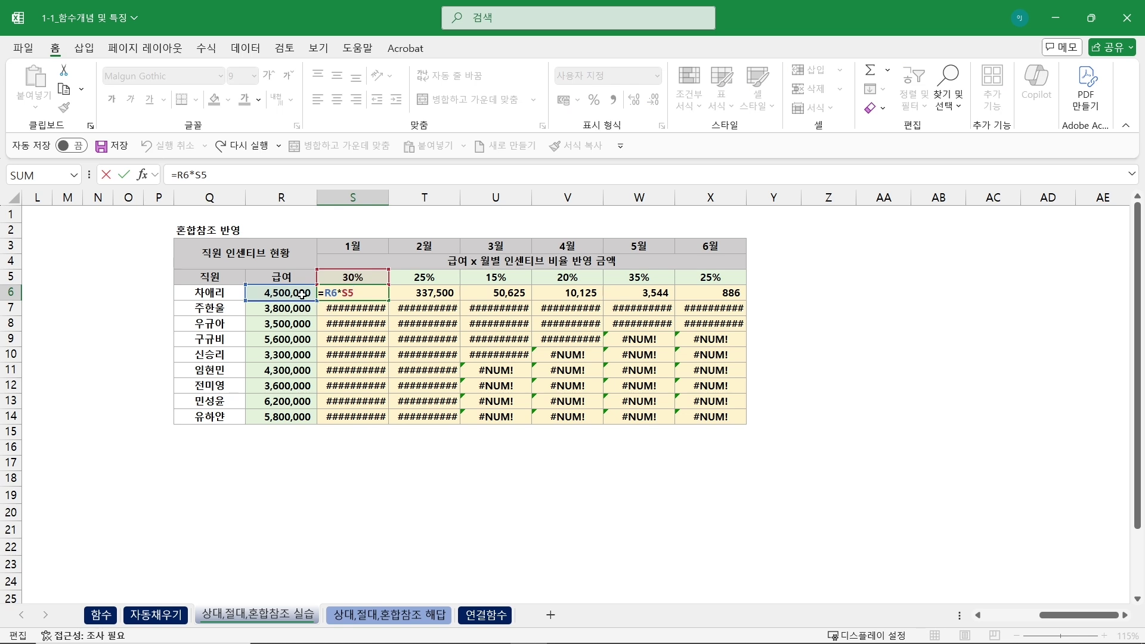
{"action": "key", "text": "Escape"}
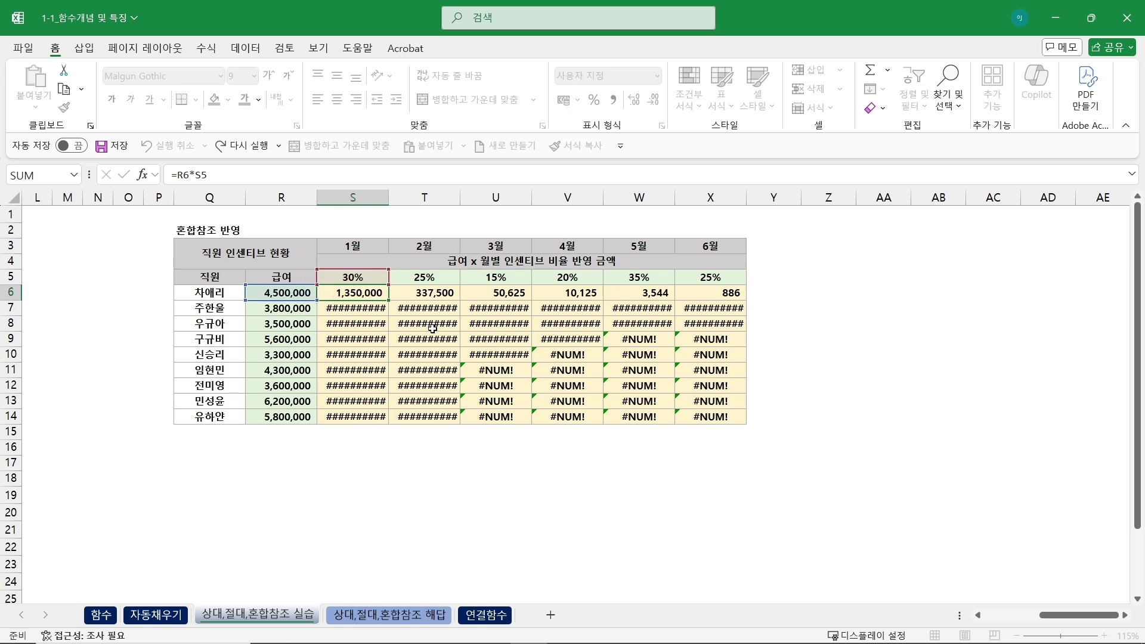
{"action": "double_click", "coordinate": [435, 338]}
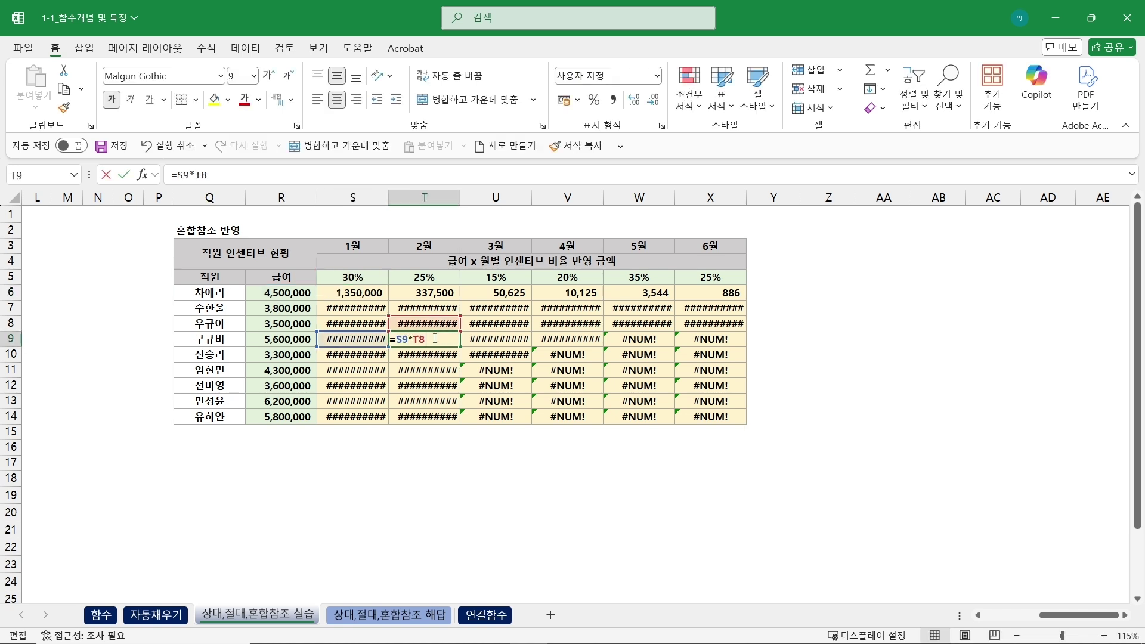
{"action": "key", "text": "Escape"}
{"action": "double_click", "coordinate": [581, 355]}
{"action": "key", "text": "Escape"}
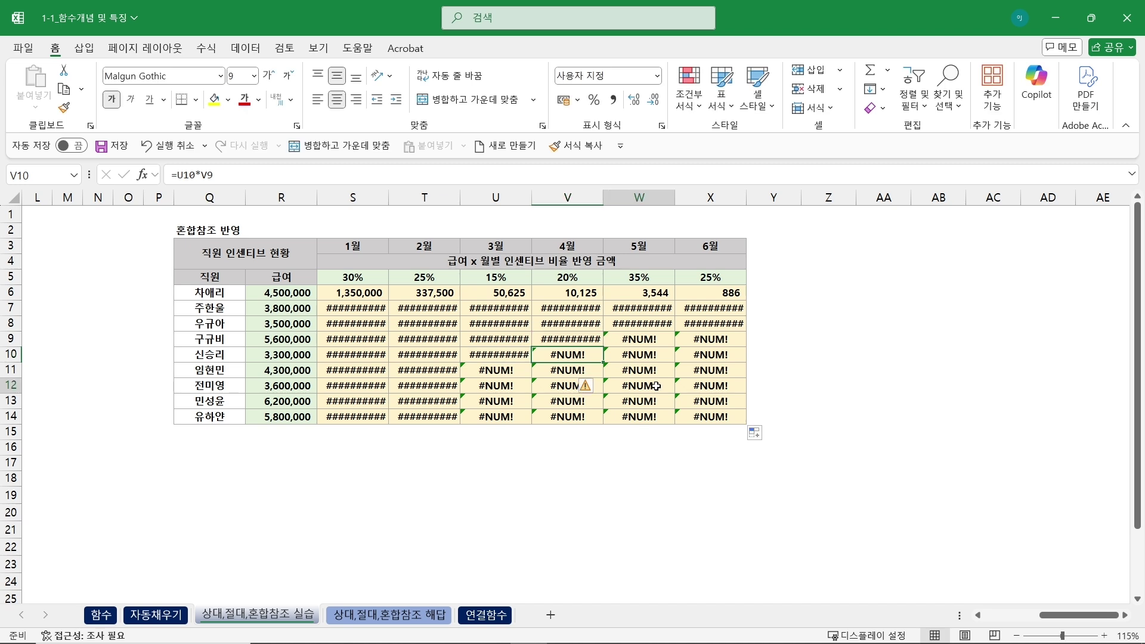
{"action": "double_click", "coordinate": [650, 383]}
{"action": "key", "text": "Escape"}
{"action": "left_click", "coordinate": [727, 400]}
{"action": "double_click", "coordinate": [728, 401]}
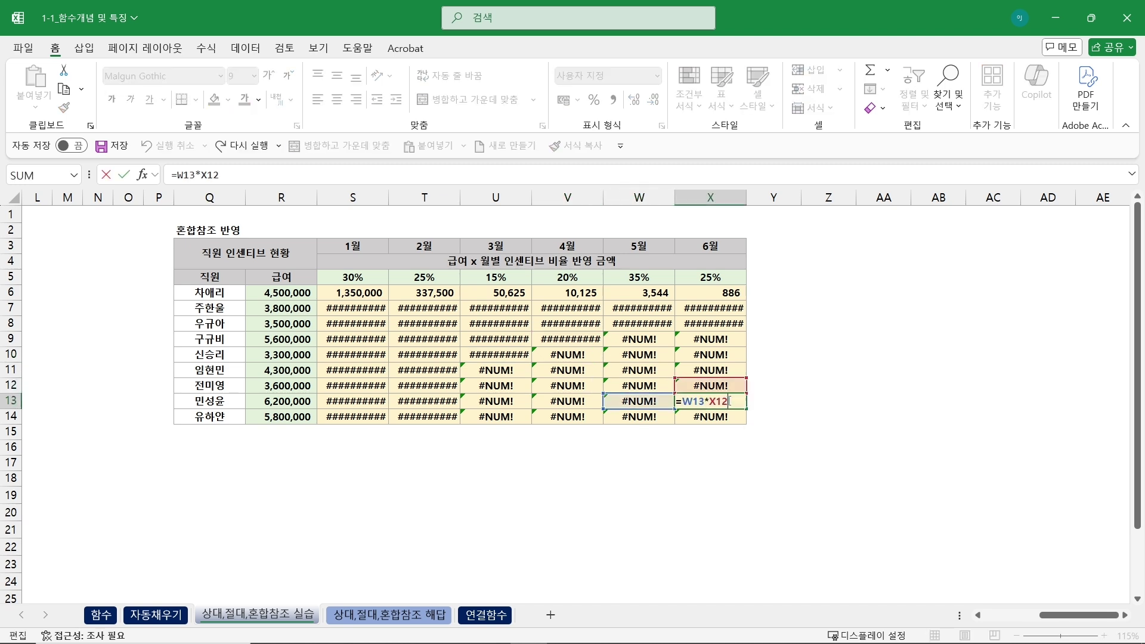
{"action": "key", "text": "Escape"}
Compare the formulas in S6, T6 and U6 to examine how the salary reference shifts across the row
{"action": "left_click", "coordinate": [346, 293]}
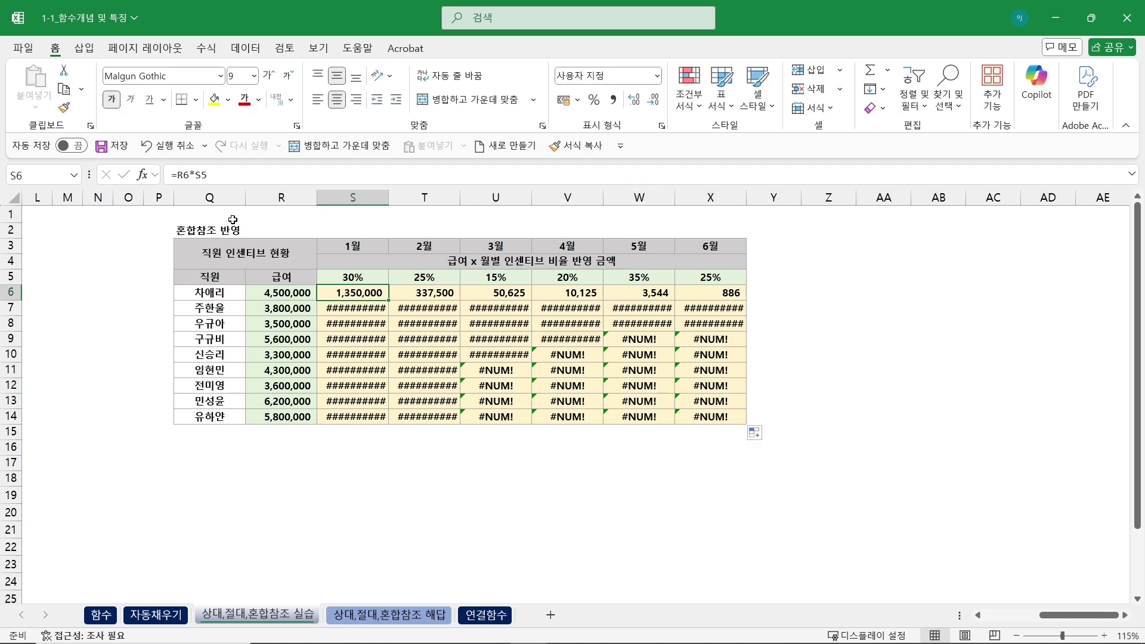
{"action": "left_click", "coordinate": [217, 176]}
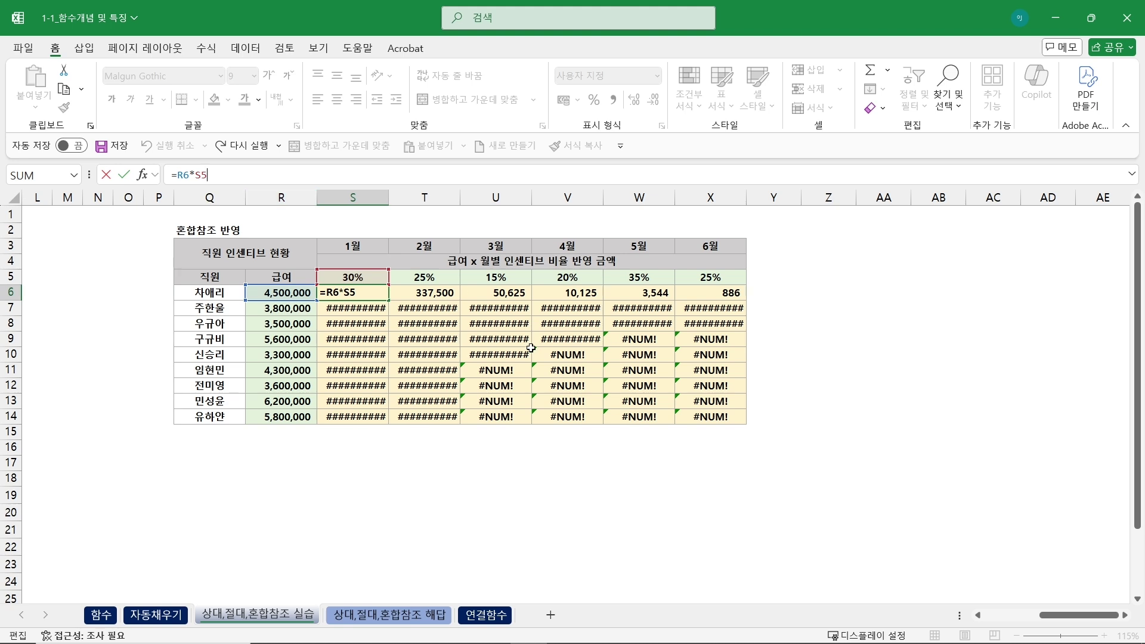
{"action": "double_click", "coordinate": [358, 295]}
{"action": "key", "text": "Escape"}
{"action": "double_click", "coordinate": [430, 292]}
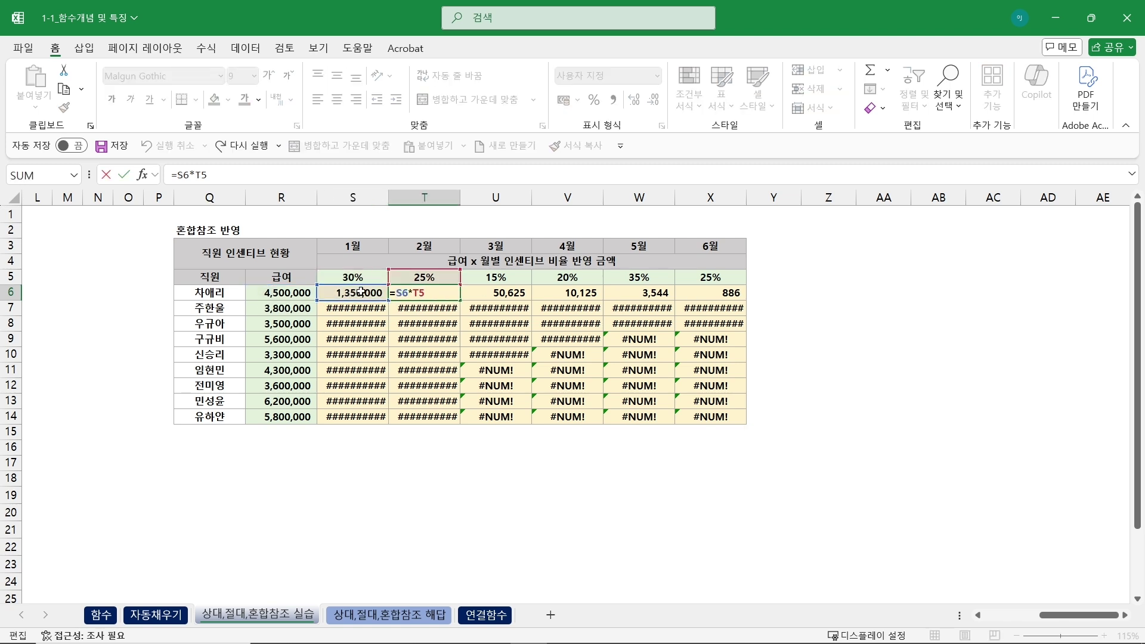
{"action": "key", "text": "Tab"}
{"action": "key", "text": "F2"}
Try to redirect the salary reference in the V6 formula to R6
{"action": "double_click", "coordinate": [586, 294]}
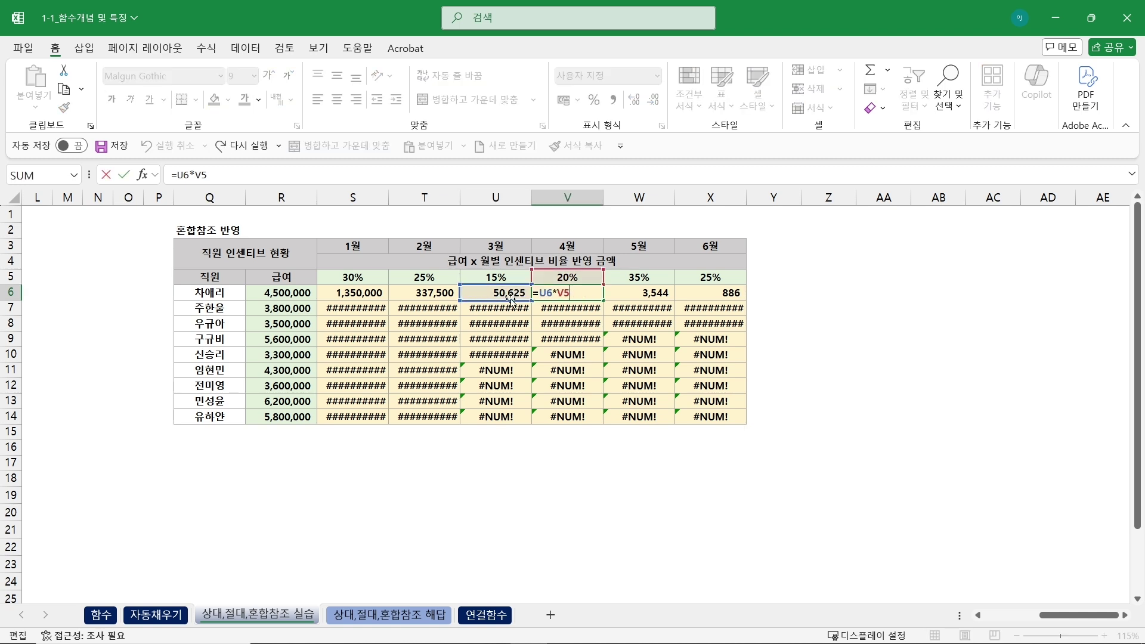
{"action": "left_click_drag", "start_coordinate": [511, 301], "coordinate": [271, 303]}
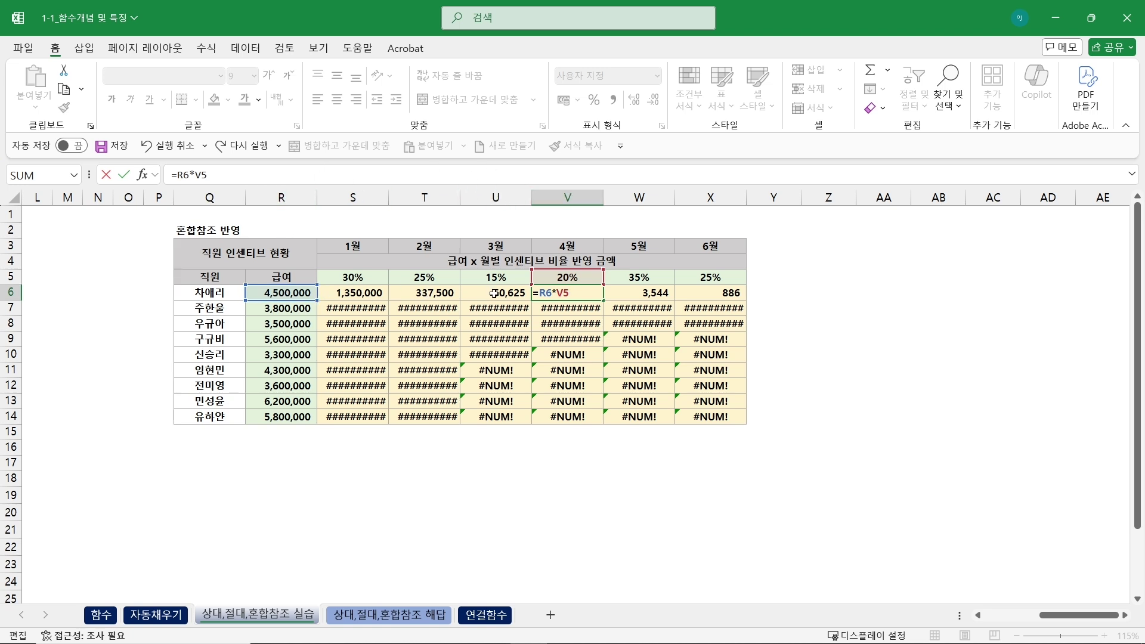
{"action": "key", "text": "Escape"}
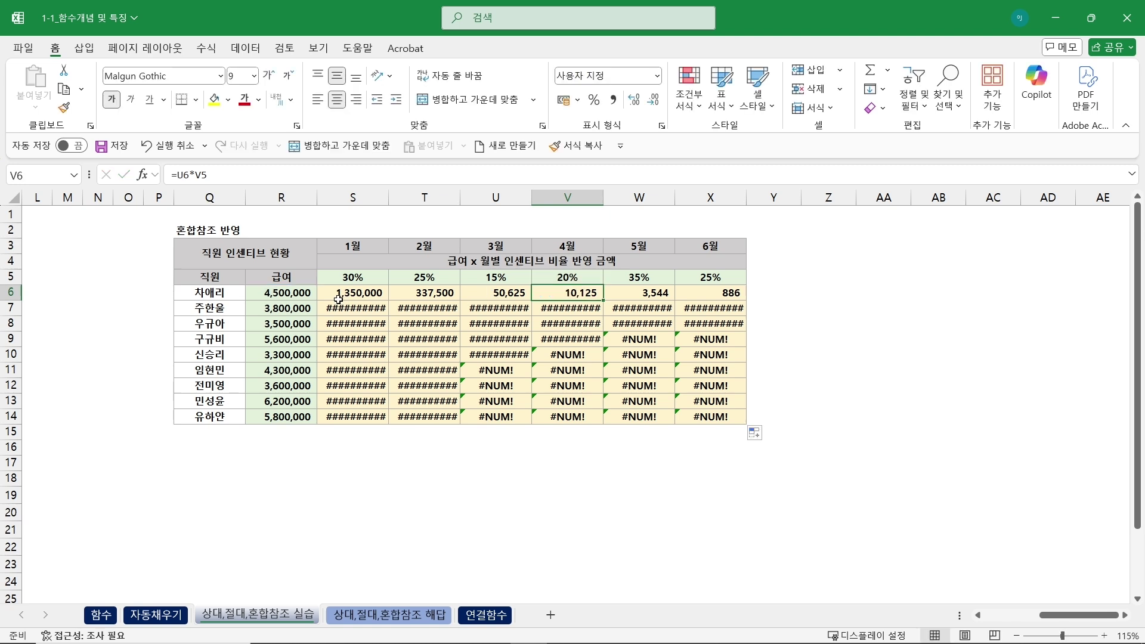
Compare the formulas in S6, S8 and S10 to examine how their references change down the 1월 column
{"action": "double_click", "coordinate": [338, 293]}
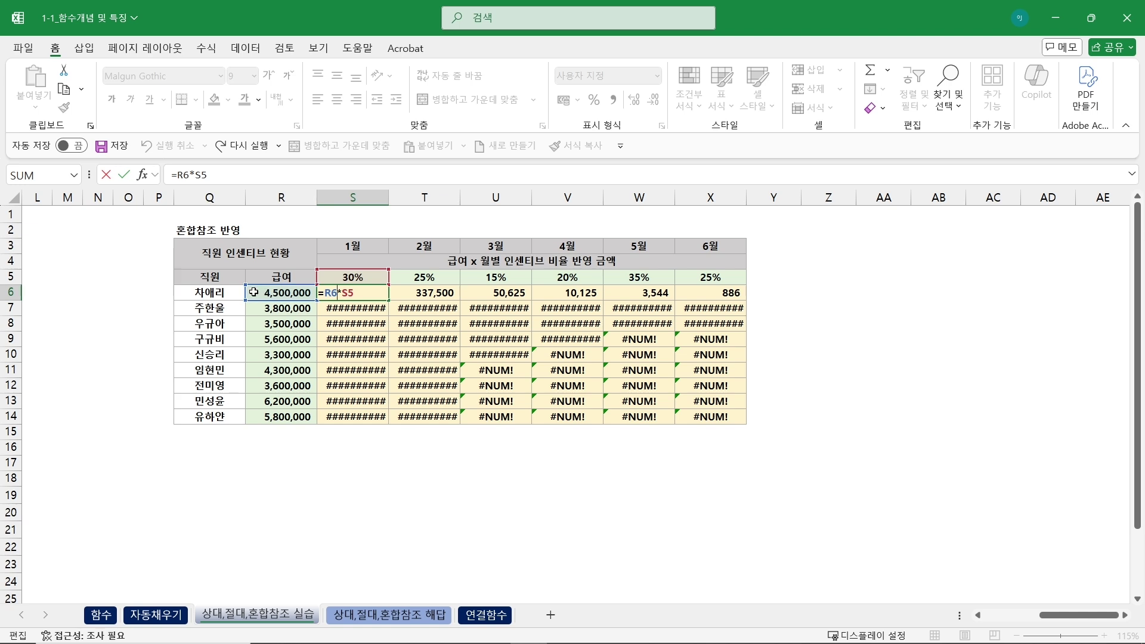
{"action": "key", "text": "Return"}
{"action": "left_click", "coordinate": [357, 325]}
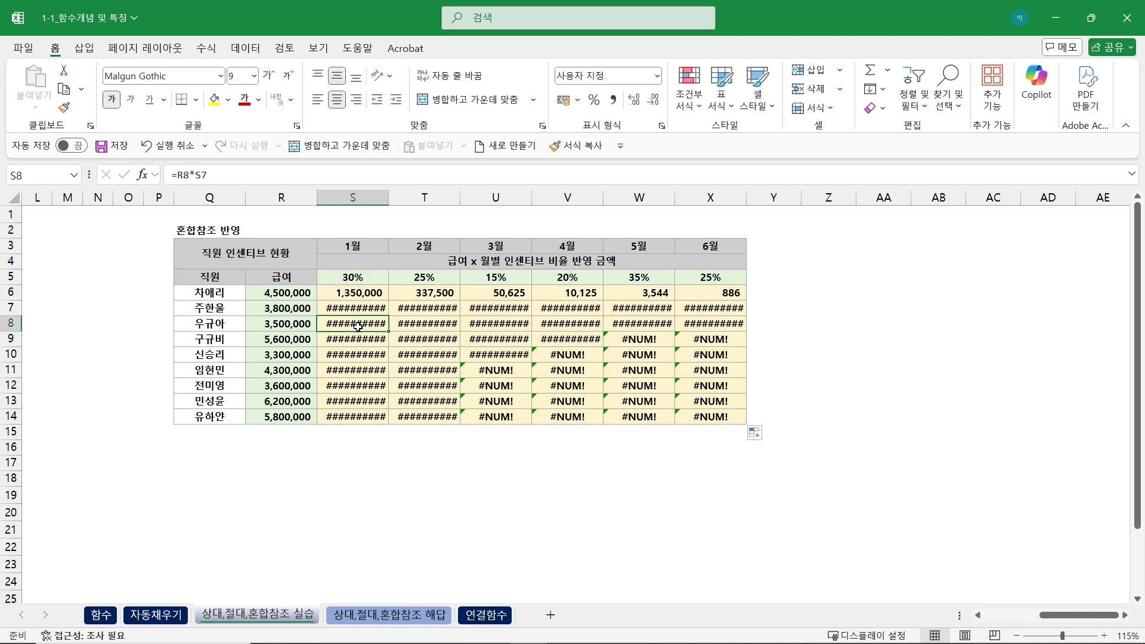
{"action": "double_click", "coordinate": [358, 325]}
{"action": "key", "text": "Escape"}
{"action": "double_click", "coordinate": [348, 355]}
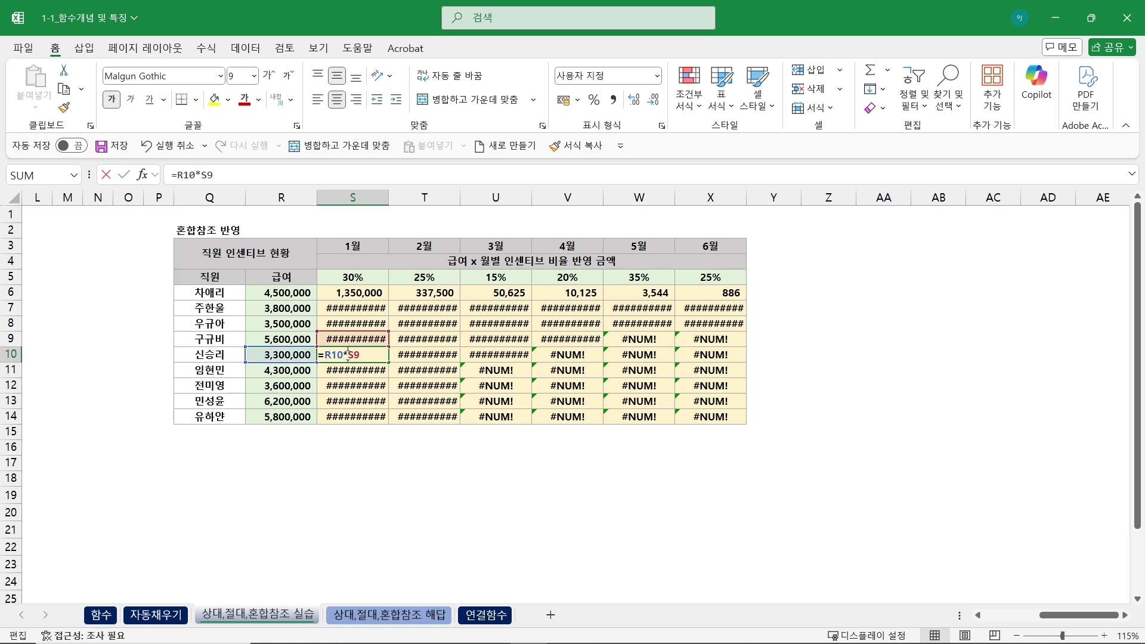
{"action": "key", "text": "Escape"}
Re-examine the formulas from S6 through V6, focusing on which reference needs its column locked
{"action": "left_click", "coordinate": [367, 291]}
{"action": "key", "text": "F2"}
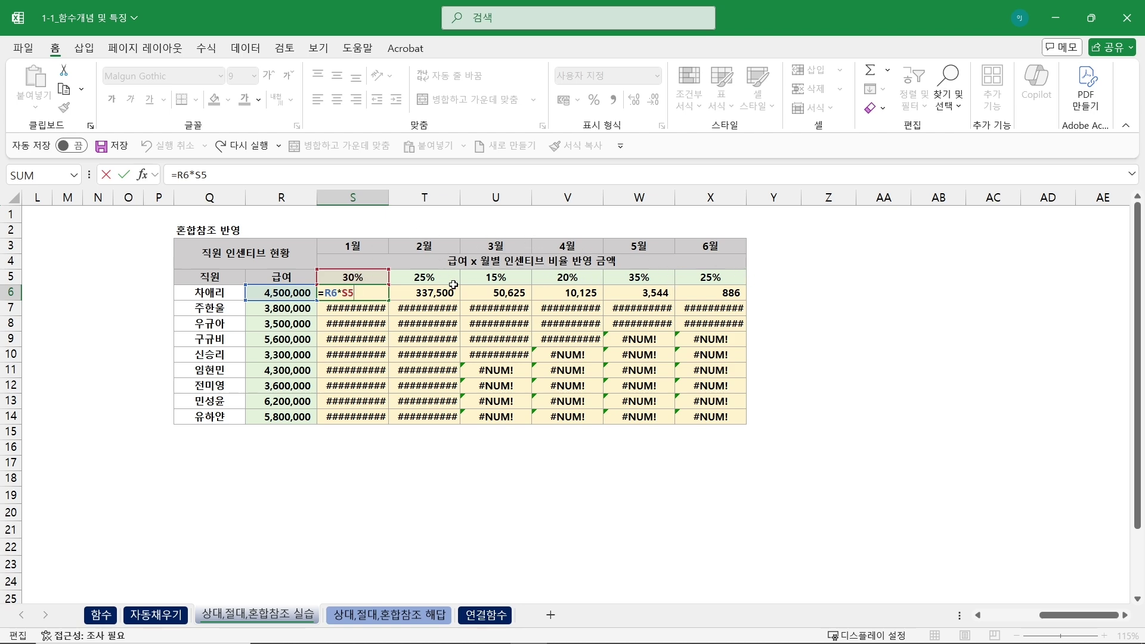
{"action": "key", "text": "ctrl+Return"}
{"action": "double_click", "coordinate": [435, 293]}
{"action": "key", "text": "ctrl+Return"}
{"action": "double_click", "coordinate": [498, 293]}
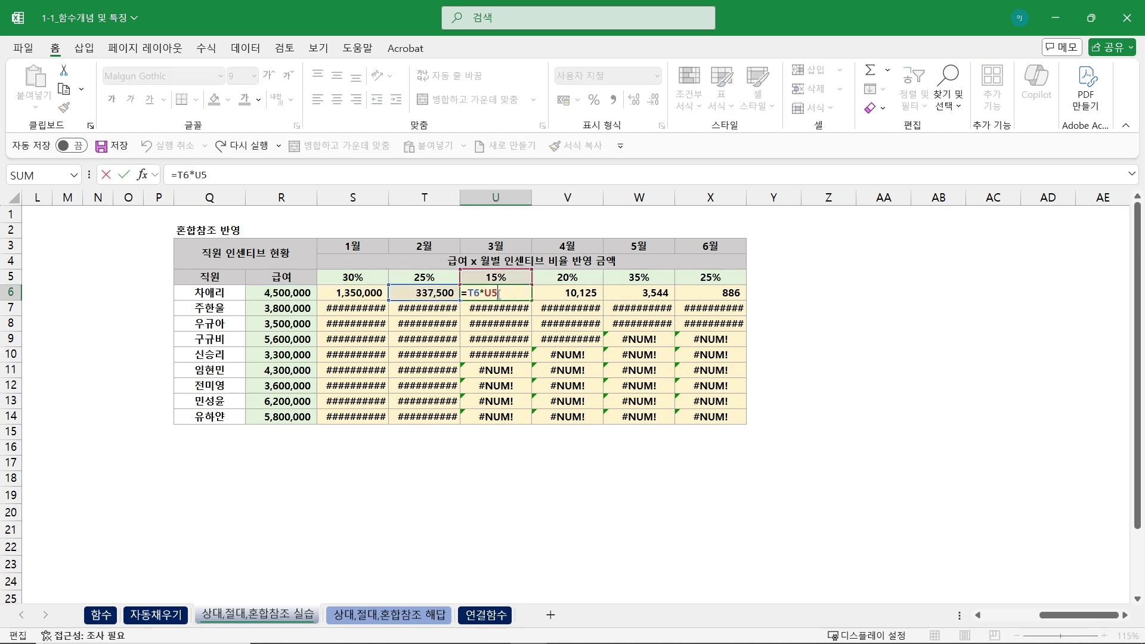
{"action": "key", "text": "ctrl+Return"}
{"action": "double_click", "coordinate": [551, 294]}
{"action": "key", "text": "ctrl+Return"}
Check the formulas from S6 down through S9, focusing on which reference needs its row locked
{"action": "double_click", "coordinate": [353, 293]}
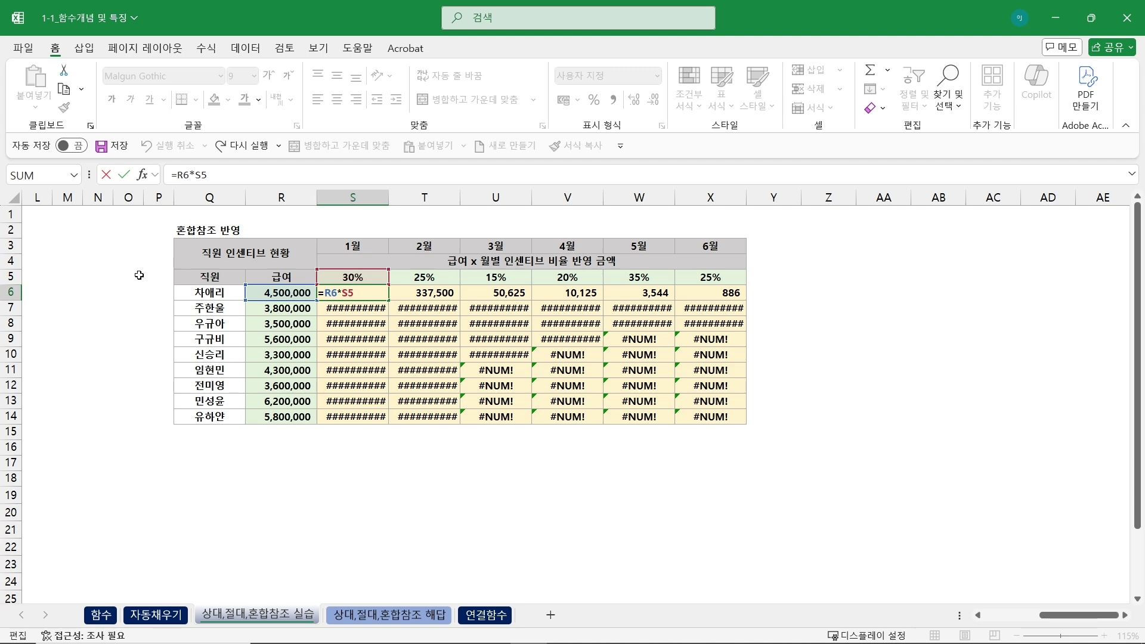
{"action": "key", "text": "ctrl+Return"}
{"action": "double_click", "coordinate": [366, 309]}
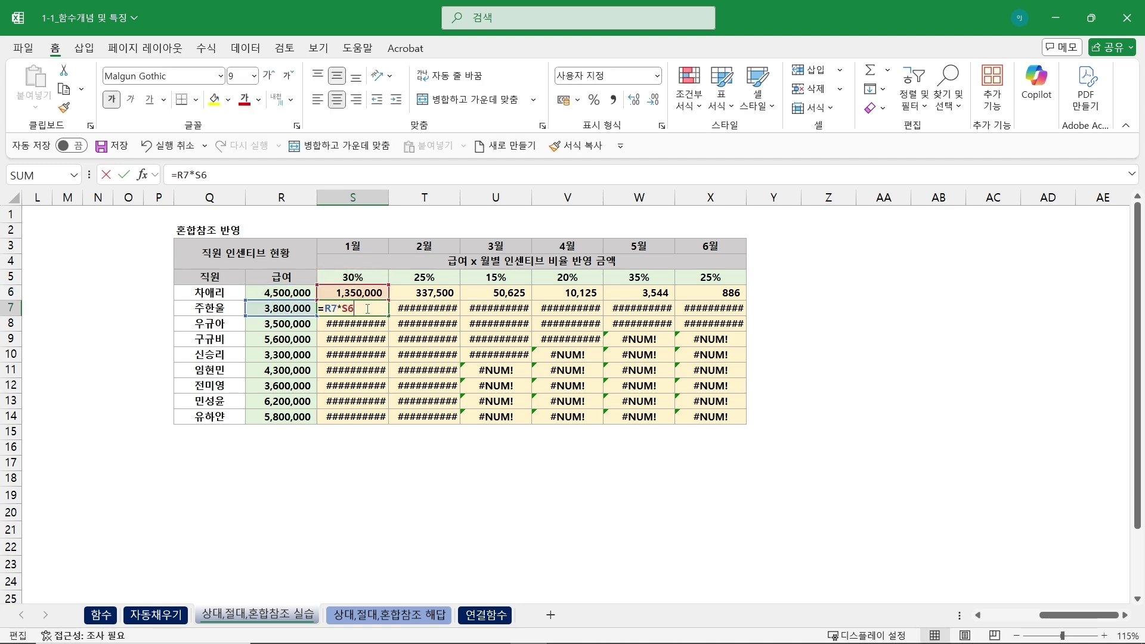
{"action": "key", "text": "Escape"}
{"action": "double_click", "coordinate": [363, 323]}
{"action": "double_click", "coordinate": [362, 337]}
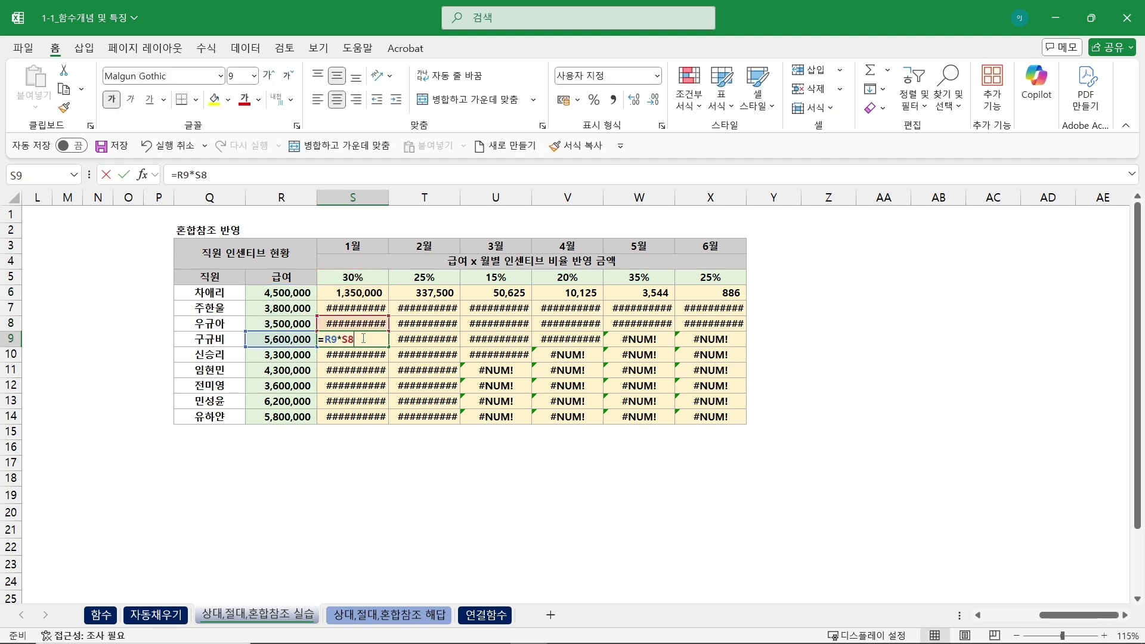
{"action": "key", "text": "Escape"}
{"action": "double_click", "coordinate": [358, 291]}
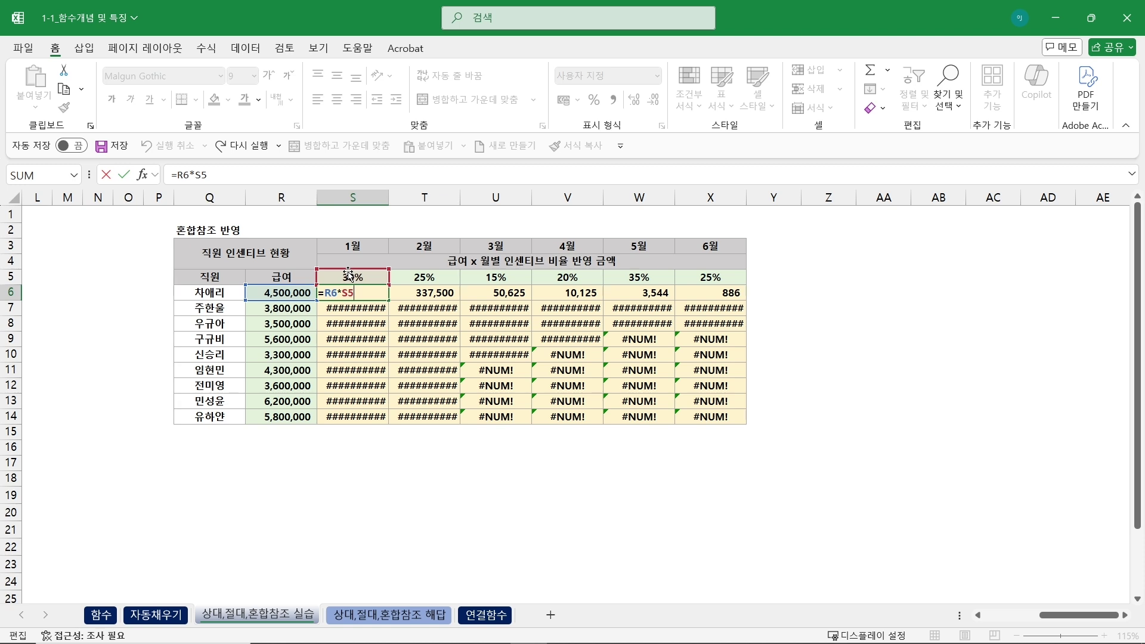
{"action": "key", "text": "ctrl+Return"}
Clear the incentive formulas from S6 through X14
{"action": "left_click_drag", "start_coordinate": [367, 293], "coordinate": [729, 416]}
{"action": "key", "text": "Delete"}
Start a formula in S6 with the salary reference $R6, locking only its column
{"action": "left_click", "coordinate": [346, 294]}
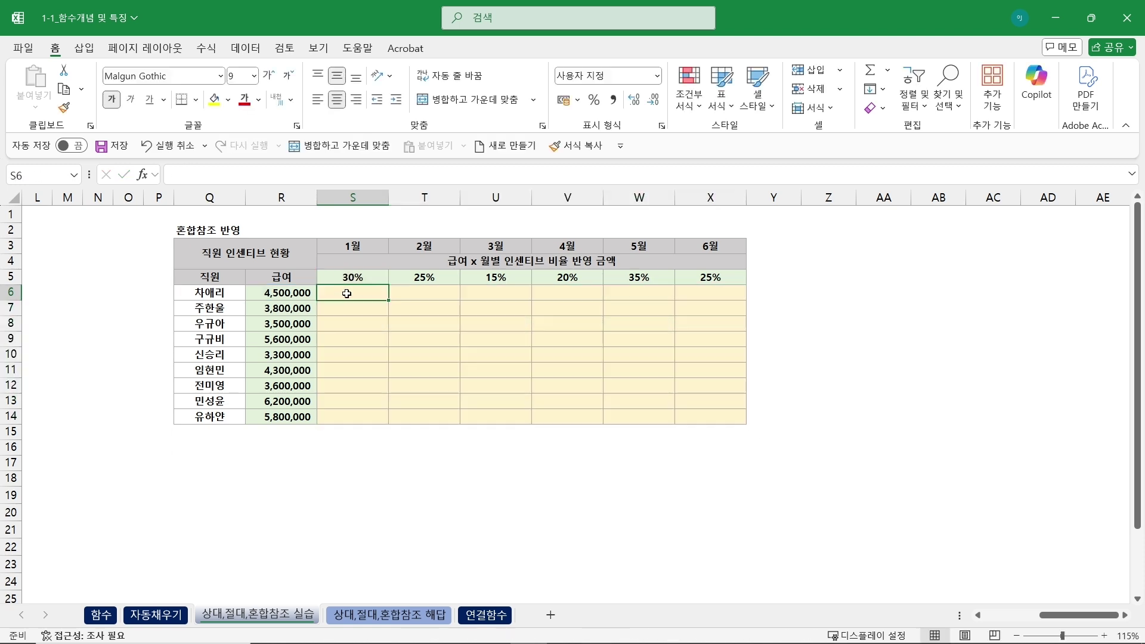
{"action": "type", "text": "="}
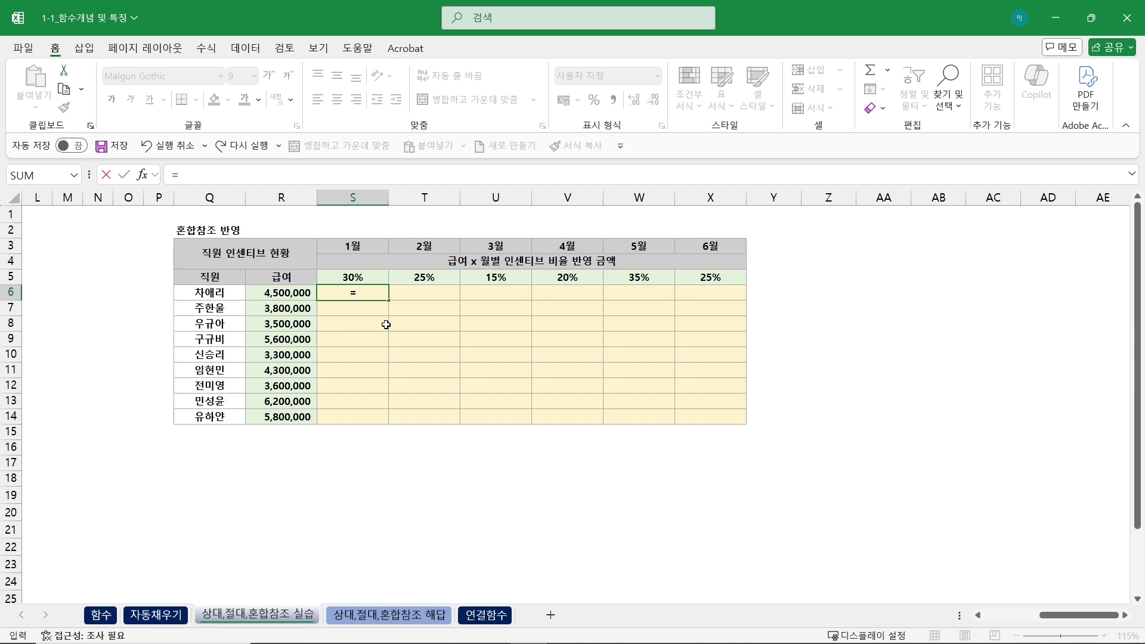
{"action": "left_click", "coordinate": [278, 292]}
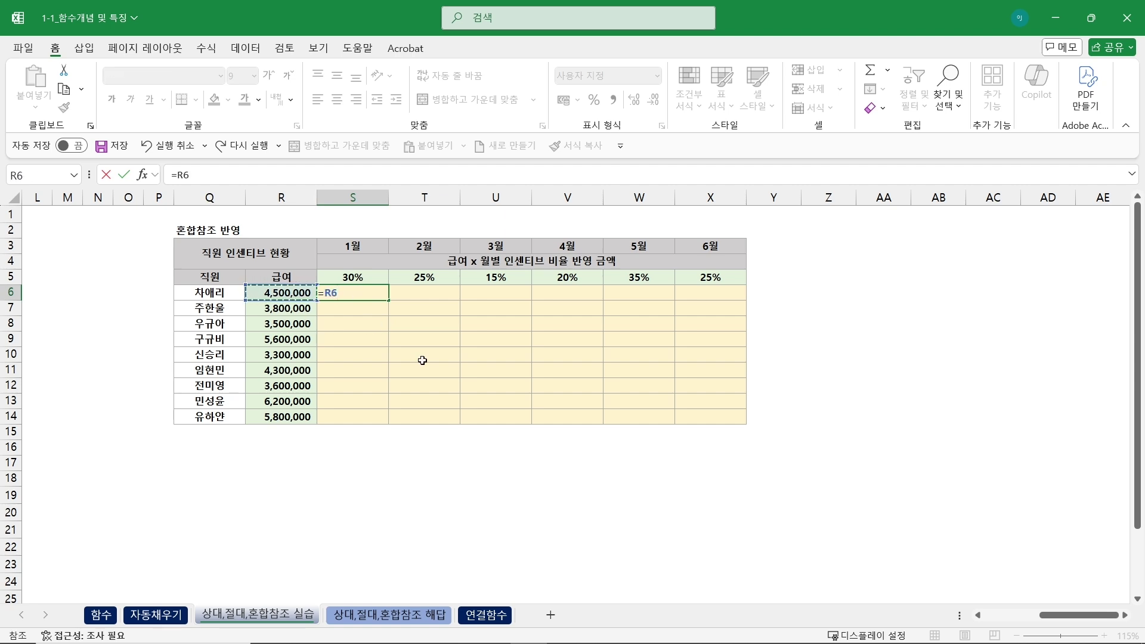
{"action": "key", "text": "F4"}
{"action": "key", "text": "F4"}
{"action": "key", "text": "F2"}
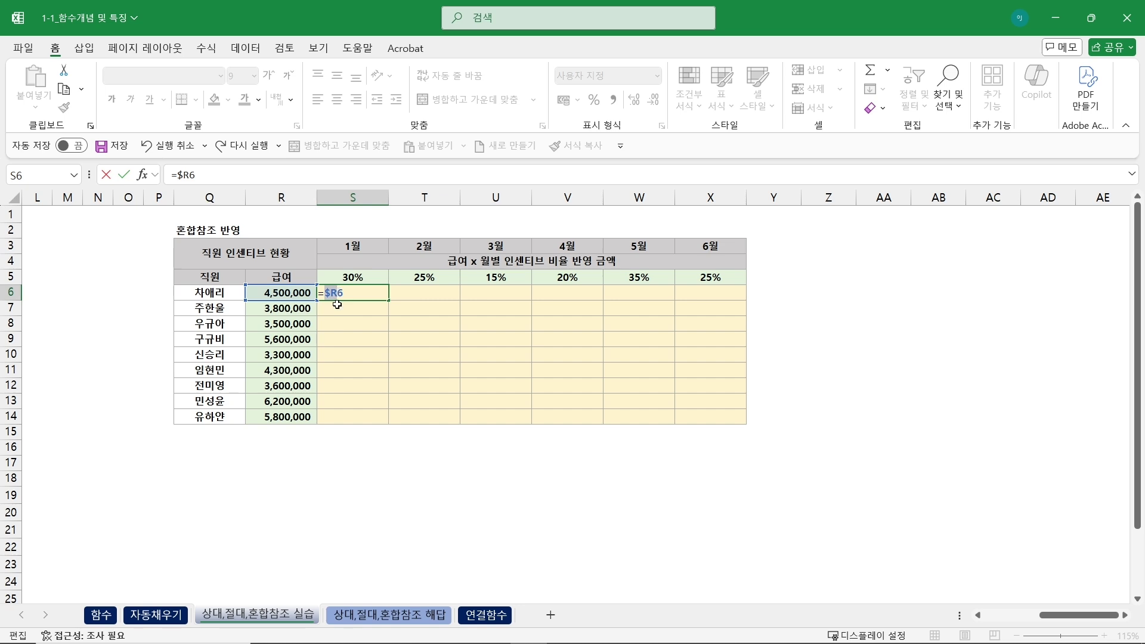
{"action": "left_click", "coordinate": [364, 297]}
{"action": "key", "text": "F4"}
{"action": "key", "text": "F4"}
{"action": "key", "text": "F4"}
{"action": "key", "text": "F4"}
Complete the S6 formula as =$R6*S$5, fill it across the table through X14 and check it in S6
{"action": "left_click", "coordinate": [365, 278]}
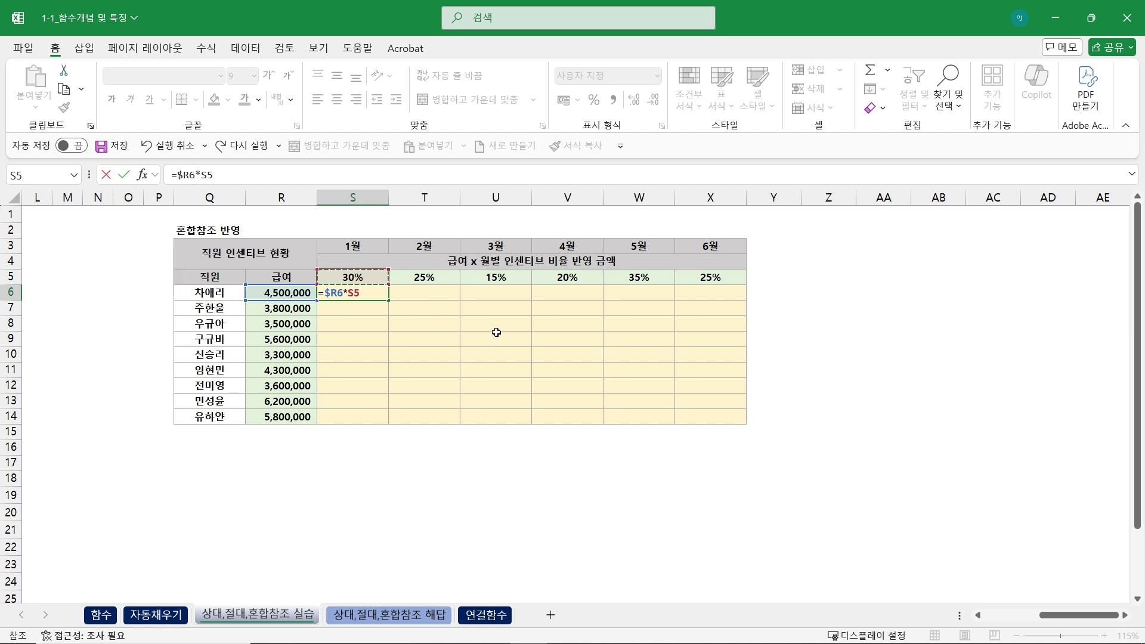
{"action": "key", "text": "F4"}
{"action": "key", "text": "F4"}
{"action": "key", "text": "Return"}
{"action": "left_click", "coordinate": [376, 294]}
{"action": "left_click_drag", "start_coordinate": [388, 300], "coordinate": [724, 418]}
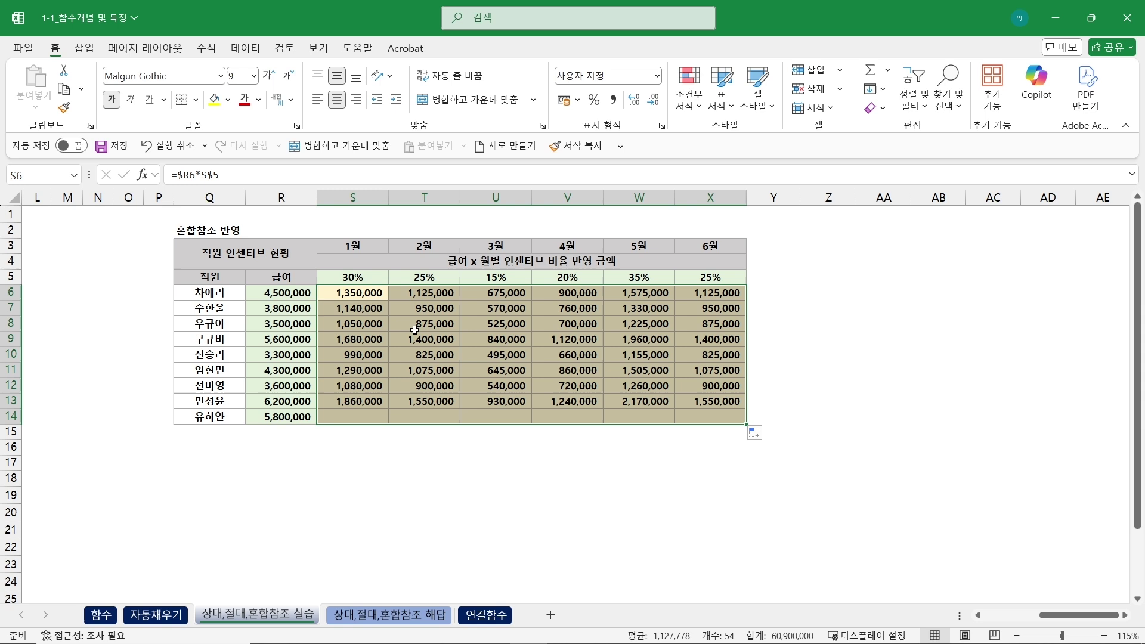
{"action": "left_click", "coordinate": [374, 295]}
{"action": "double_click", "coordinate": [374, 295]}
{"action": "key", "text": "Escape"}
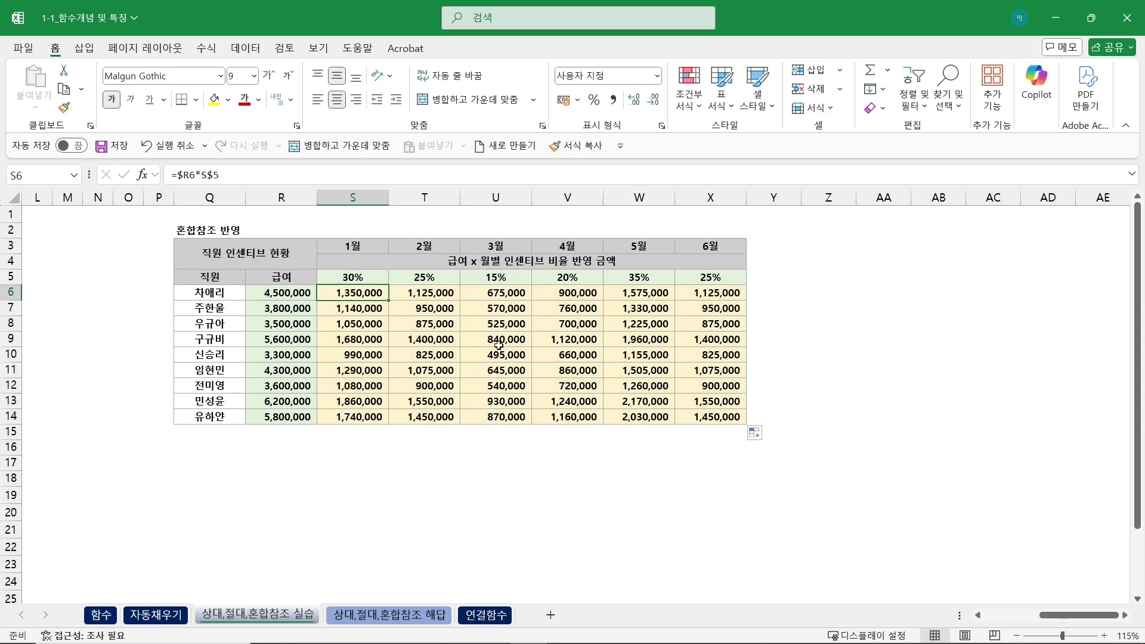
Check the filled incentive formulas in U9, W11 and X13 for the locked salary column and locked rate row
{"action": "left_click", "coordinate": [500, 341]}
{"action": "double_click", "coordinate": [502, 339]}
{"action": "key", "text": "Escape"}
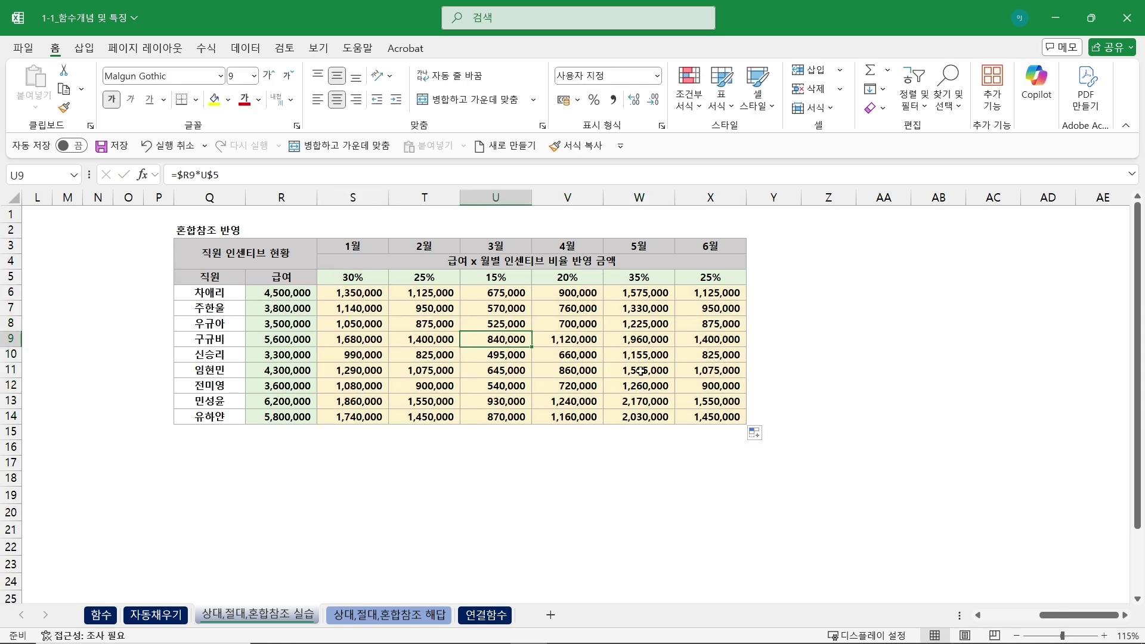
{"action": "double_click", "coordinate": [637, 369]}
{"action": "key", "text": "Escape"}
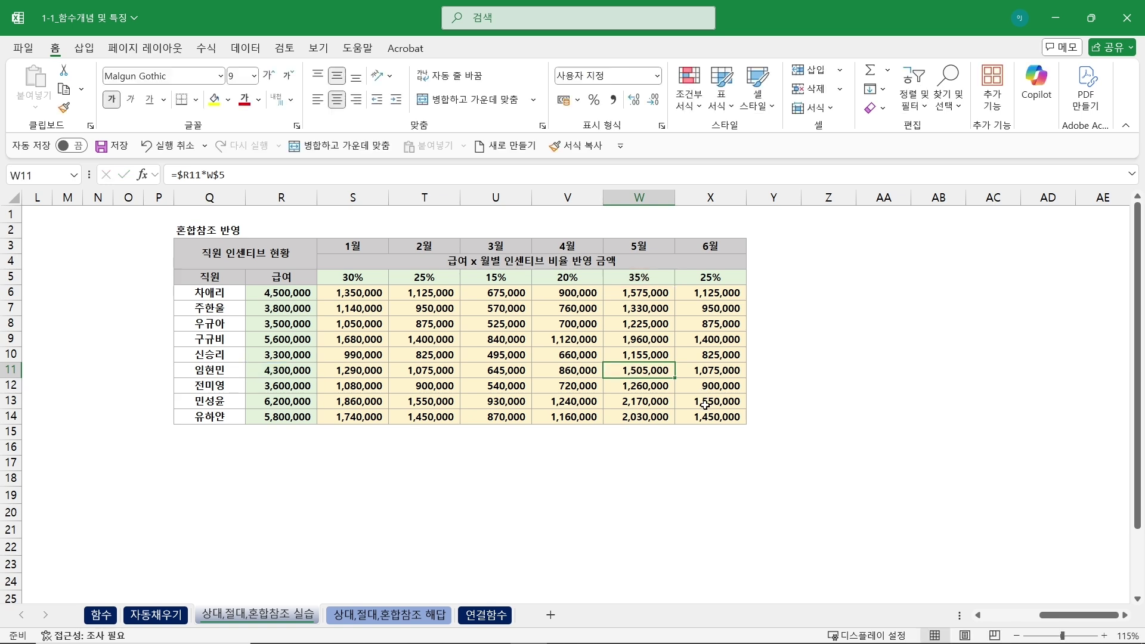
{"action": "double_click", "coordinate": [705, 401]}
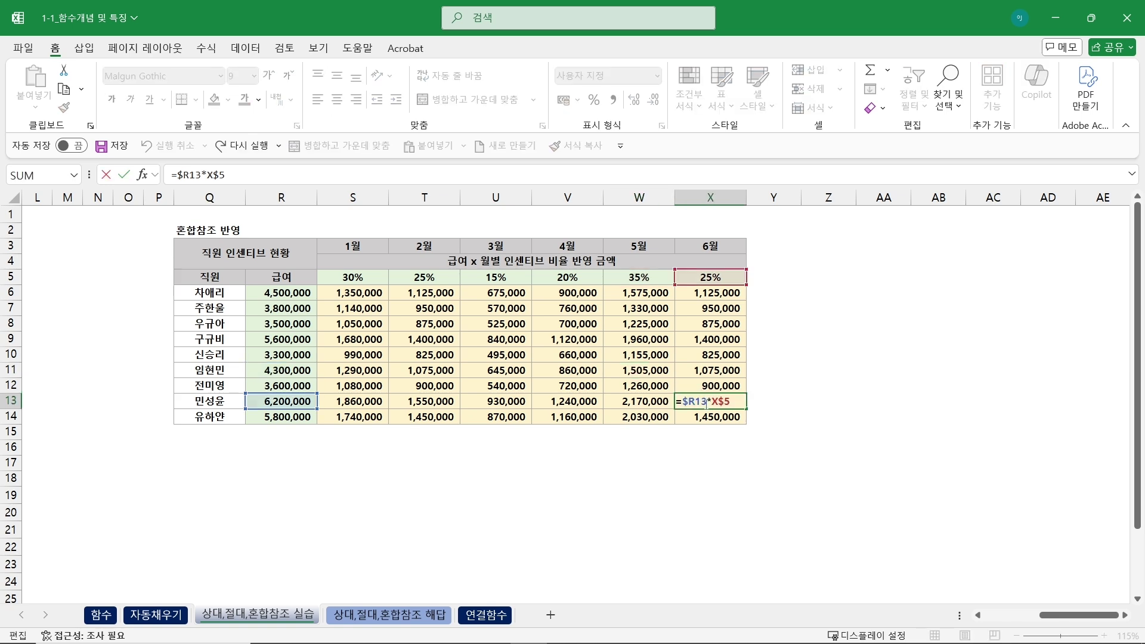
{"action": "key", "text": "Escape"}
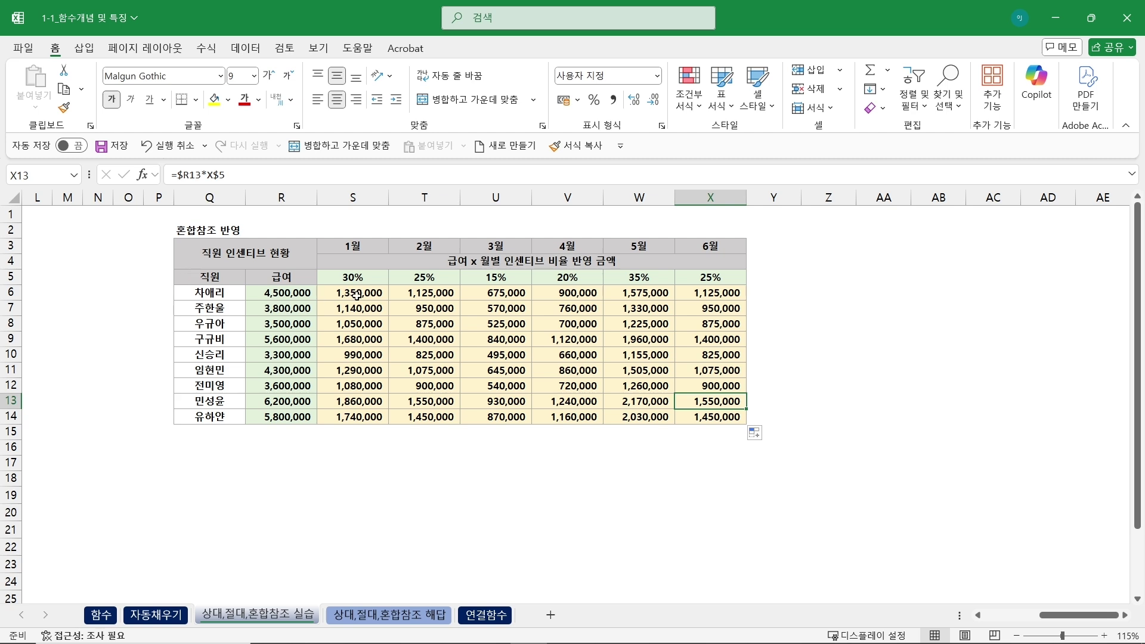
Review the incentive range S6 through X14, comparing the mixed references in the S6 and T7 formulas
{"action": "left_click_drag", "start_coordinate": [356, 294], "coordinate": [721, 421]}
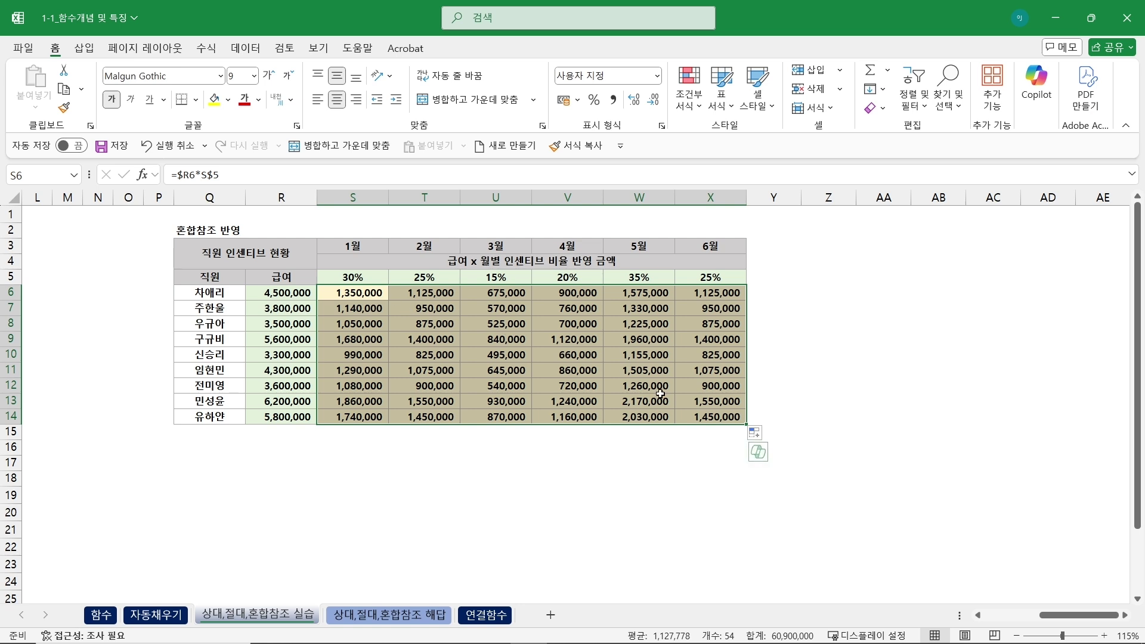
{"action": "left_click", "coordinate": [356, 299]}
{"action": "double_click", "coordinate": [361, 294]}
{"action": "key", "text": "Escape"}
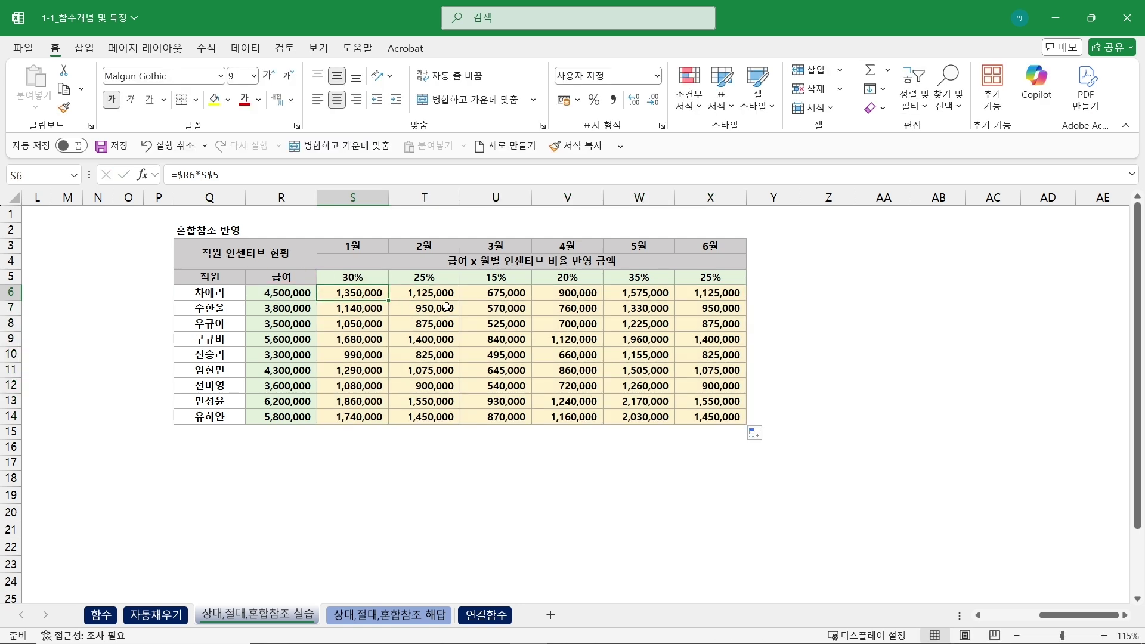
{"action": "double_click", "coordinate": [448, 307]}
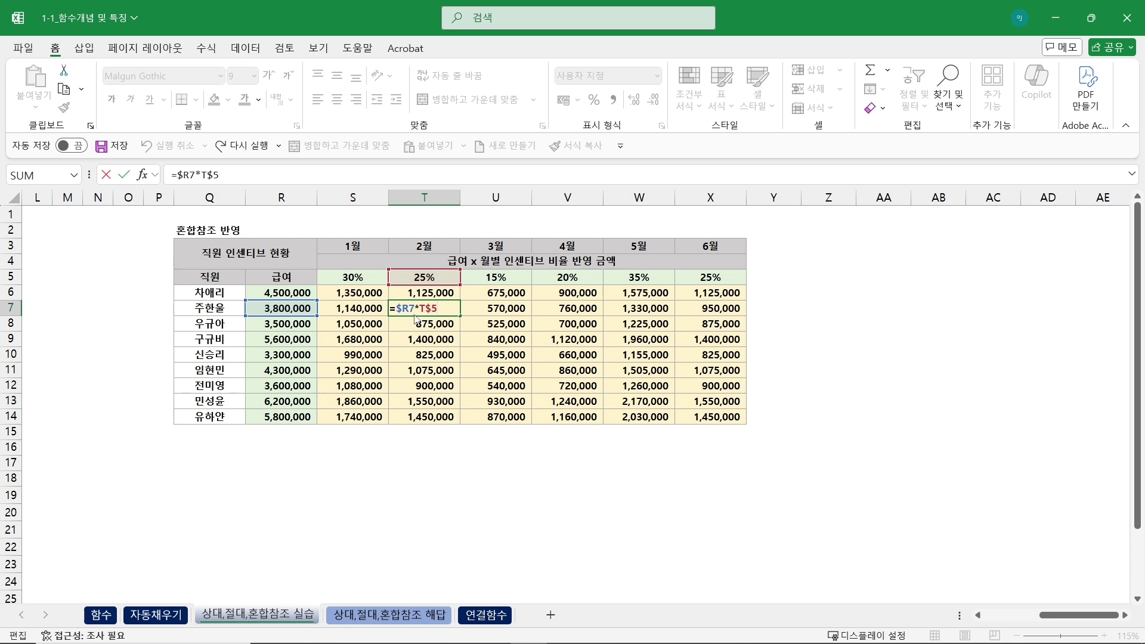
{"action": "key", "text": "Escape"}
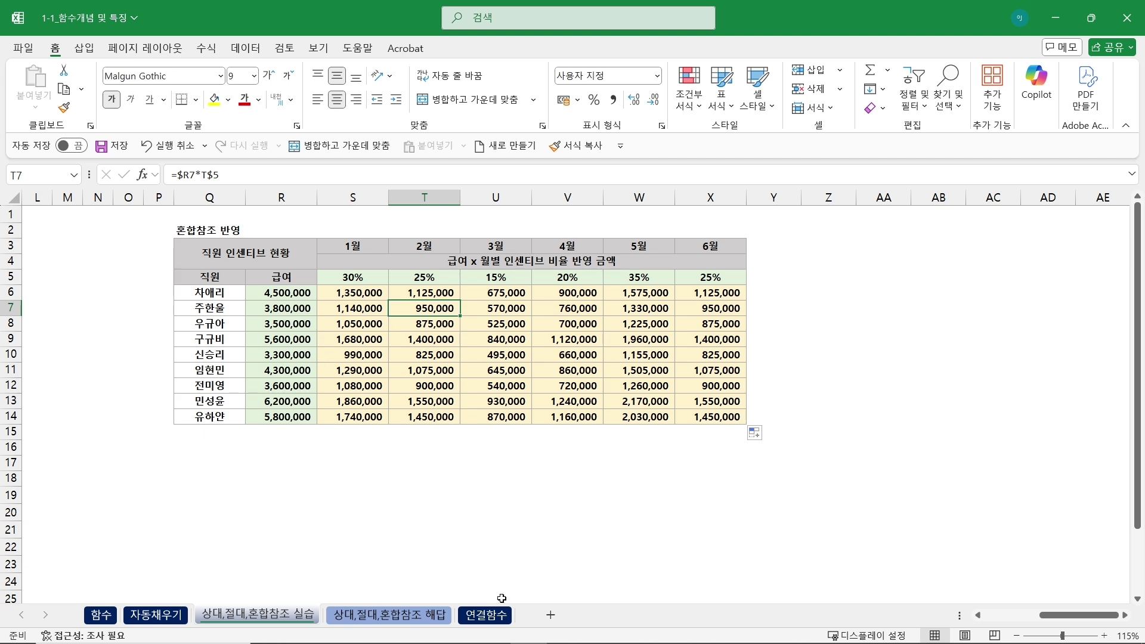
Open the 연결함수 sheet and review its country names and country codes
{"action": "left_click", "coordinate": [503, 617]}
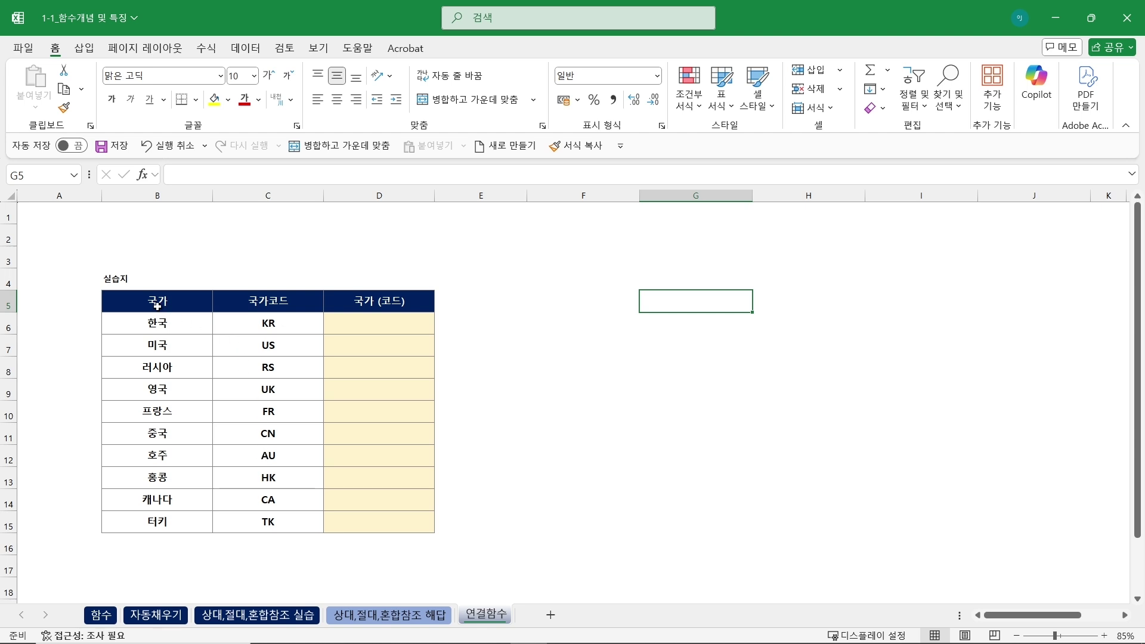
{"action": "left_click_drag", "start_coordinate": [181, 325], "coordinate": [178, 521]}
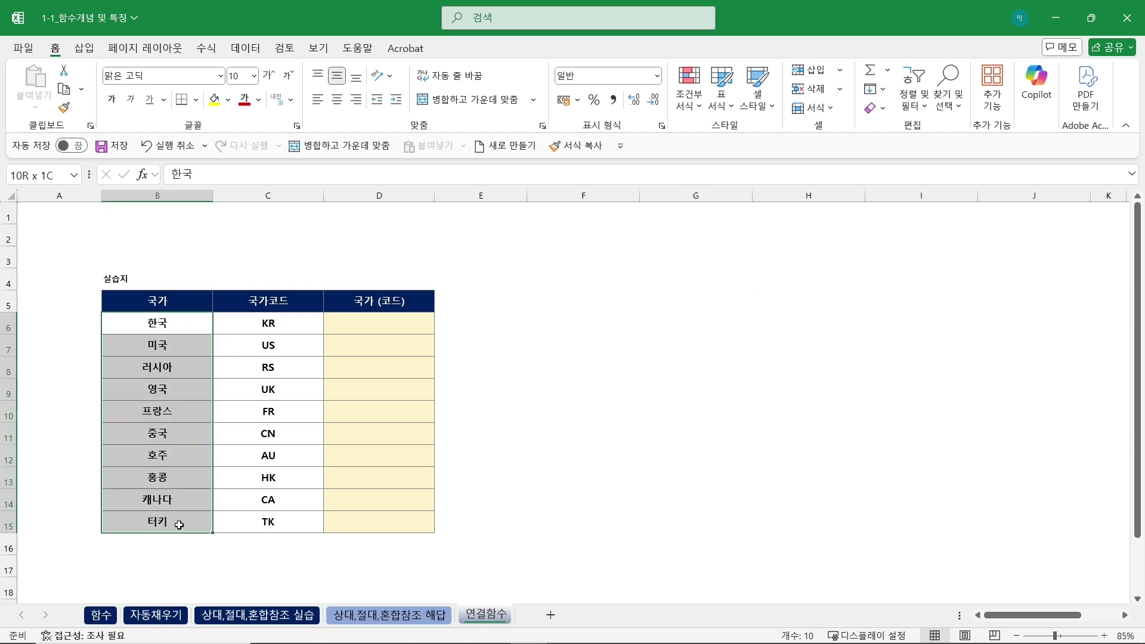
{"action": "left_click_drag", "start_coordinate": [264, 328], "coordinate": [264, 540]}
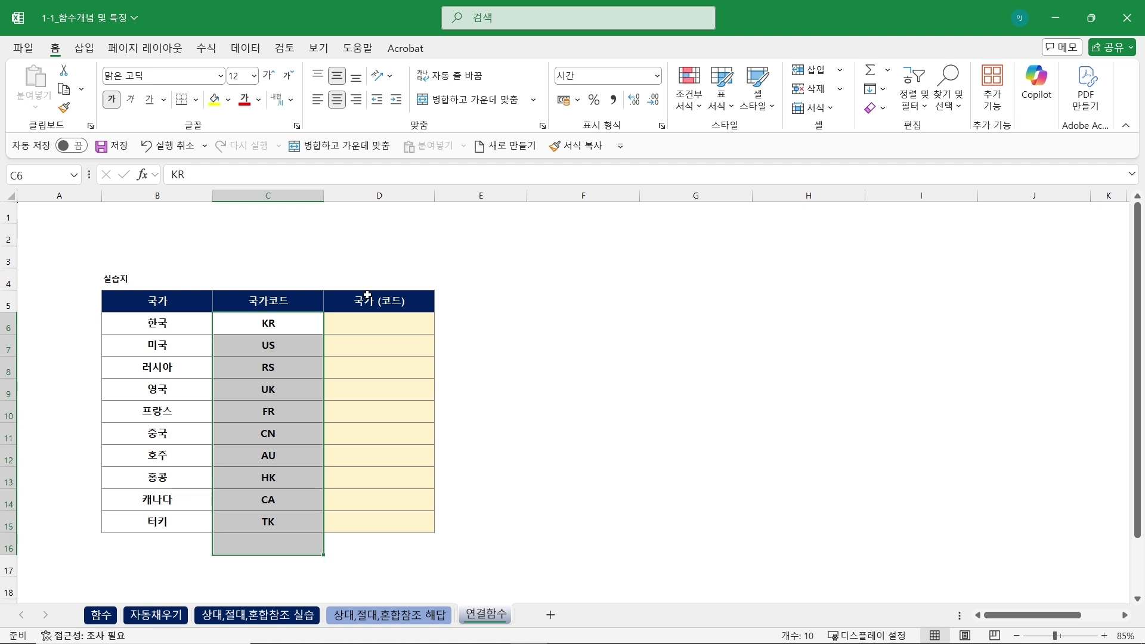
Join the country and its code in D6 with =B6&C6 and fill the formula down through D15
{"action": "left_click", "coordinate": [400, 322]}
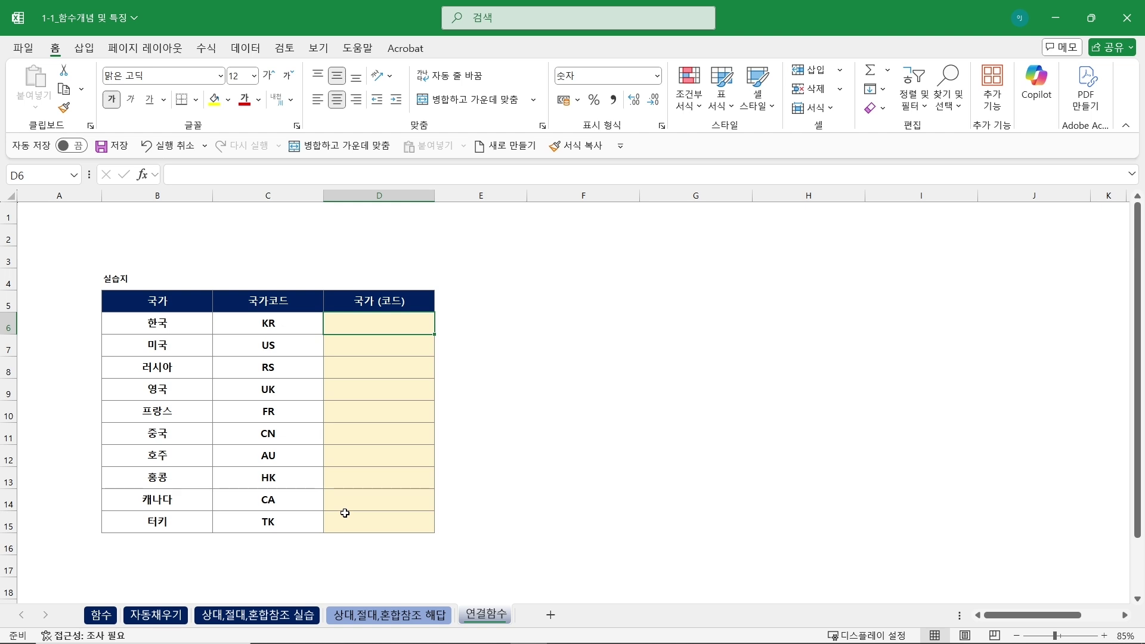
{"action": "type", "text": "="}
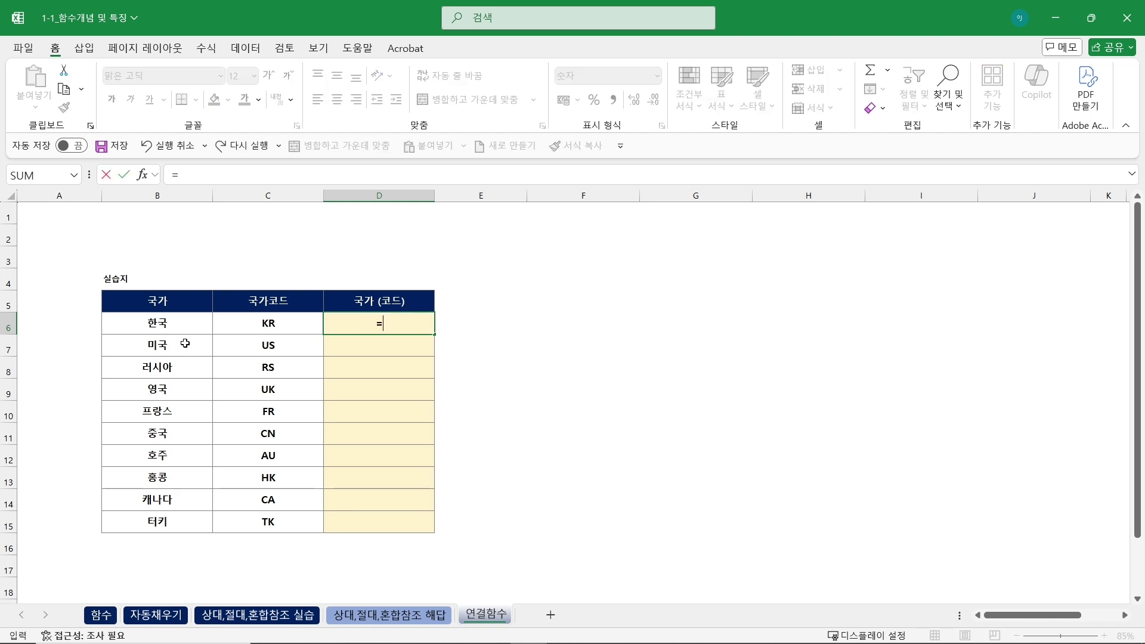
{"action": "left_click", "coordinate": [181, 322]}
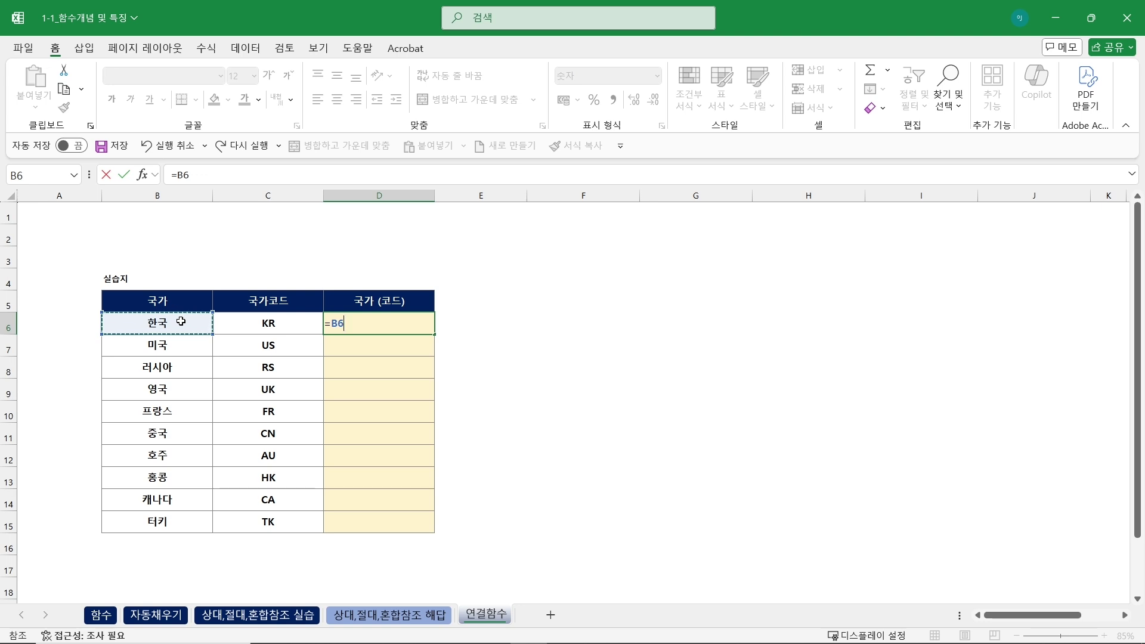
{"action": "type", "text": "&"}
{"action": "left_click", "coordinate": [304, 328]}
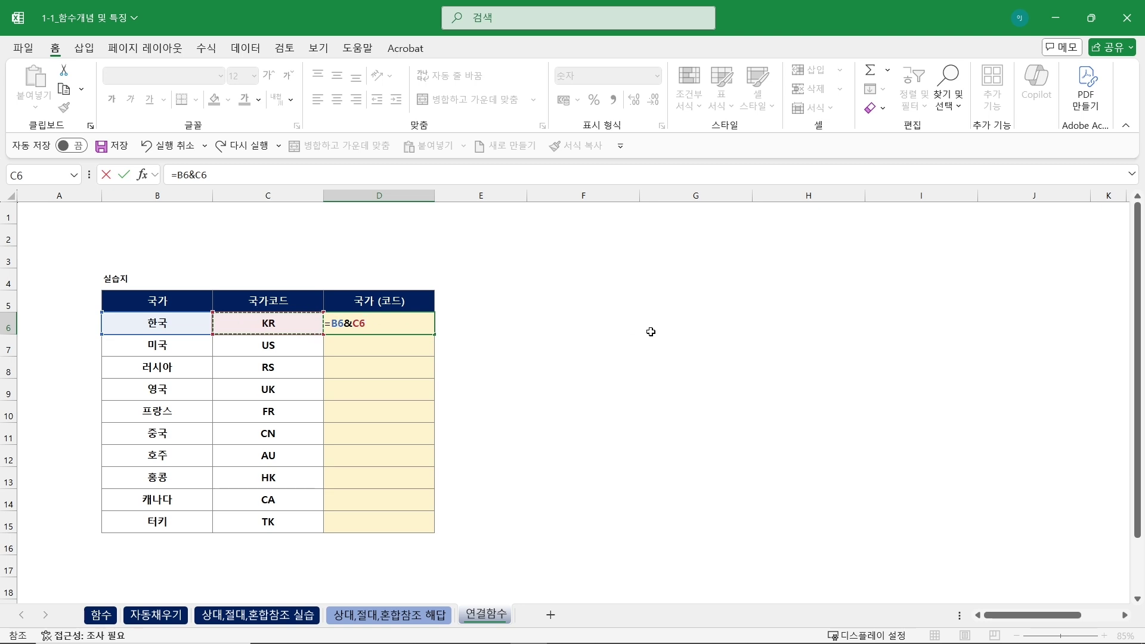
{"action": "key", "text": "Return"}
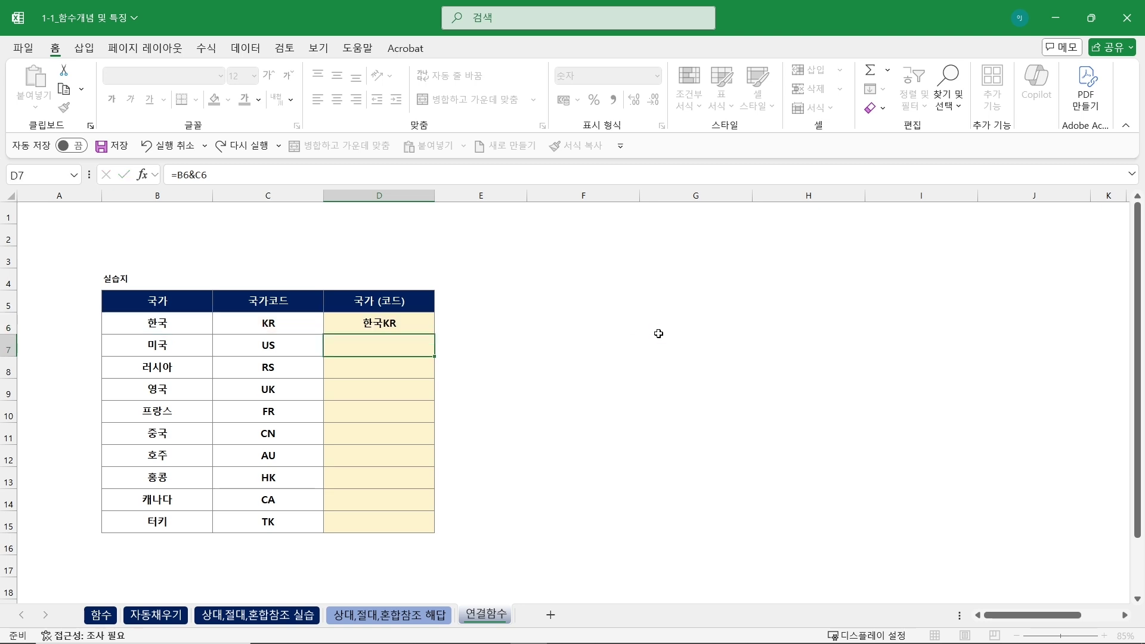
{"action": "left_click", "coordinate": [406, 321]}
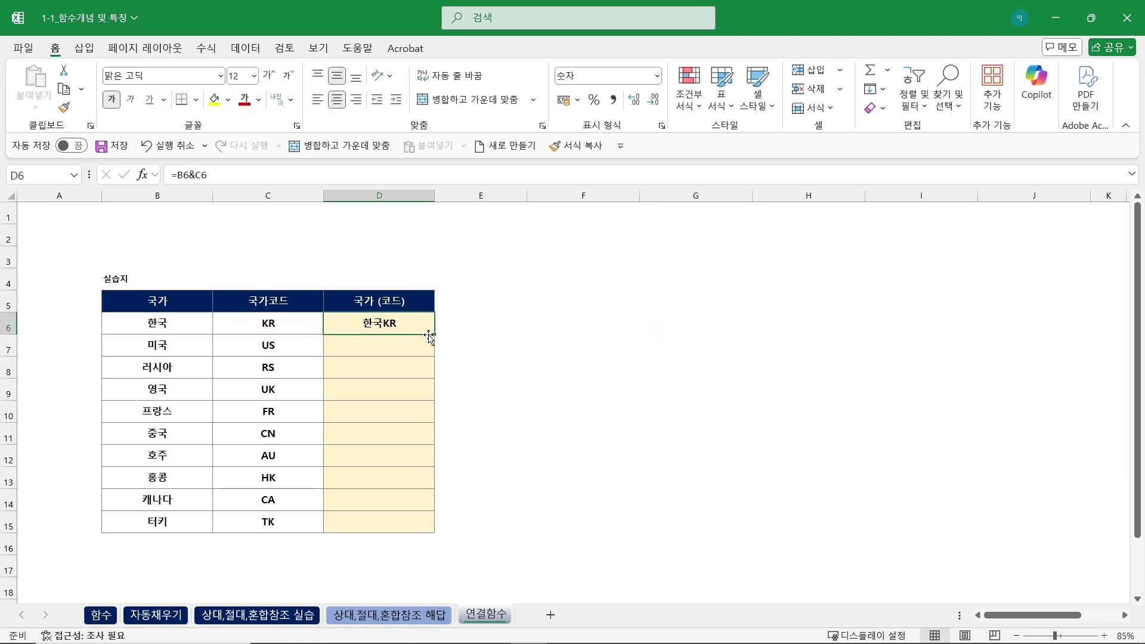
{"action": "left_click_drag", "start_coordinate": [436, 335], "coordinate": [439, 536]}
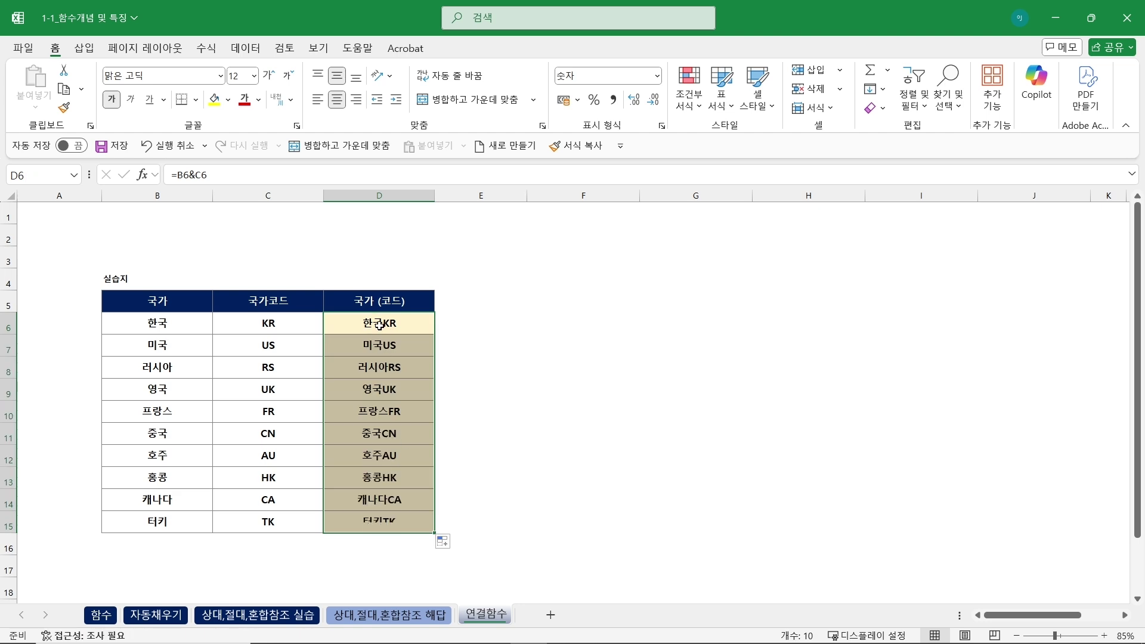
Check the joining formulas in D6 and D8 and compare them with the format shown in the D5 header
{"action": "double_click", "coordinate": [382, 323]}
{"action": "key", "text": "Escape"}
{"action": "double_click", "coordinate": [384, 368]}
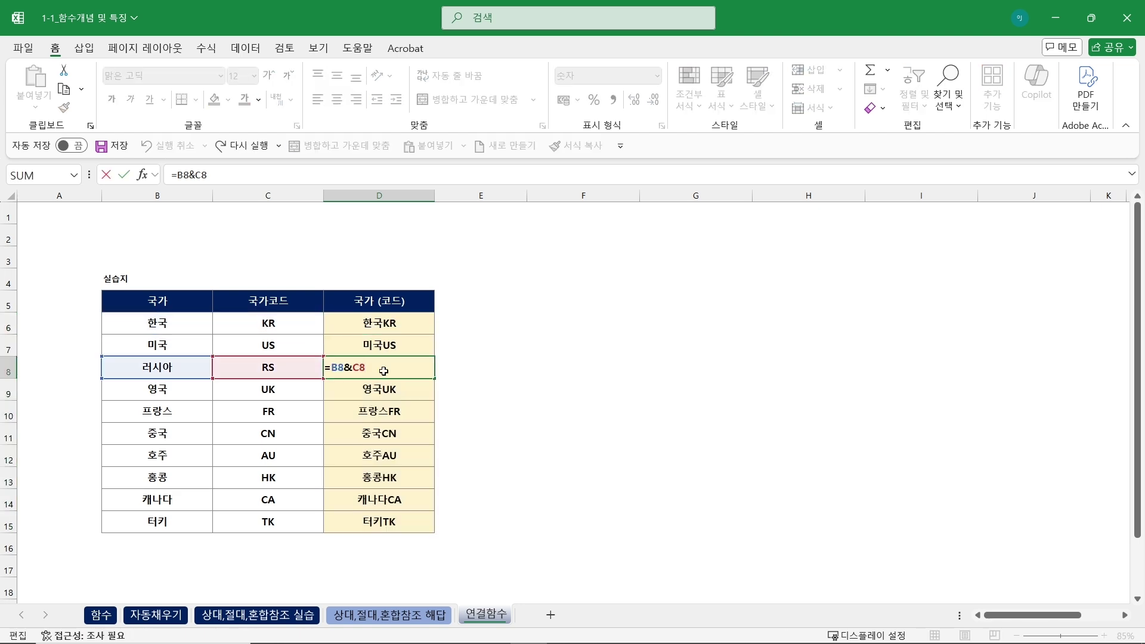
{"action": "key", "text": "Escape"}
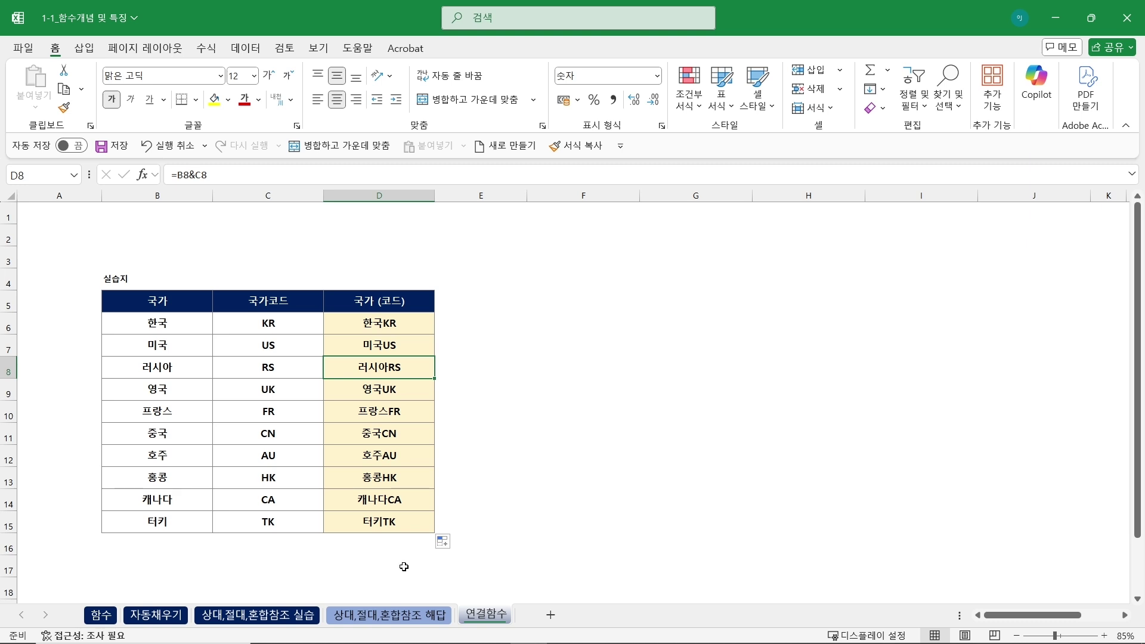
{"action": "left_click", "coordinate": [382, 320]}
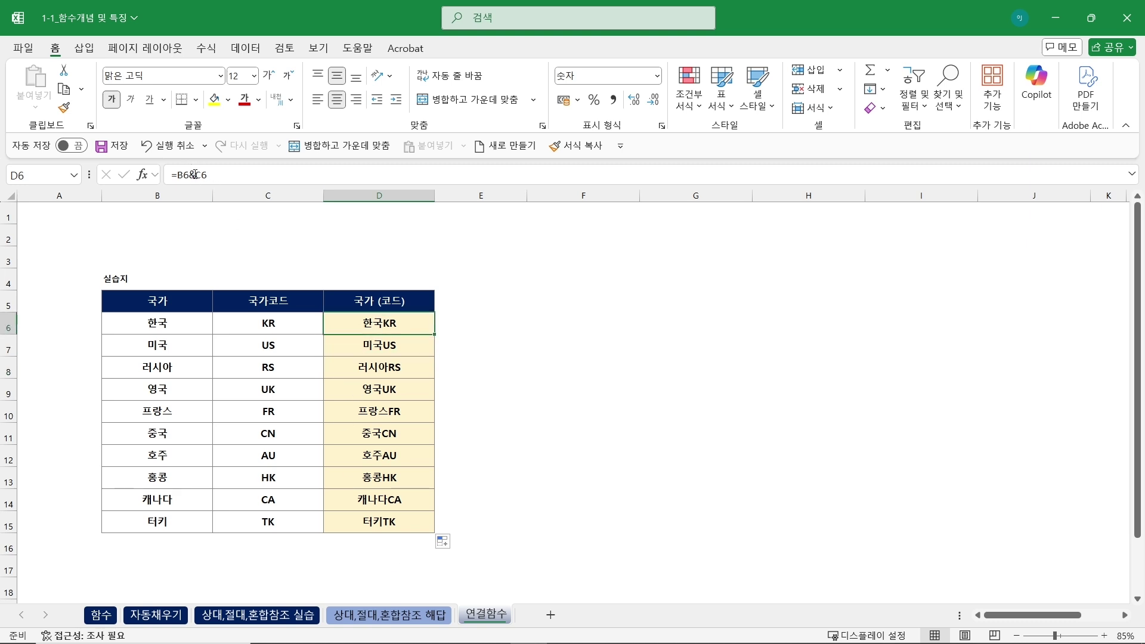
{"action": "left_click", "coordinate": [398, 304]}
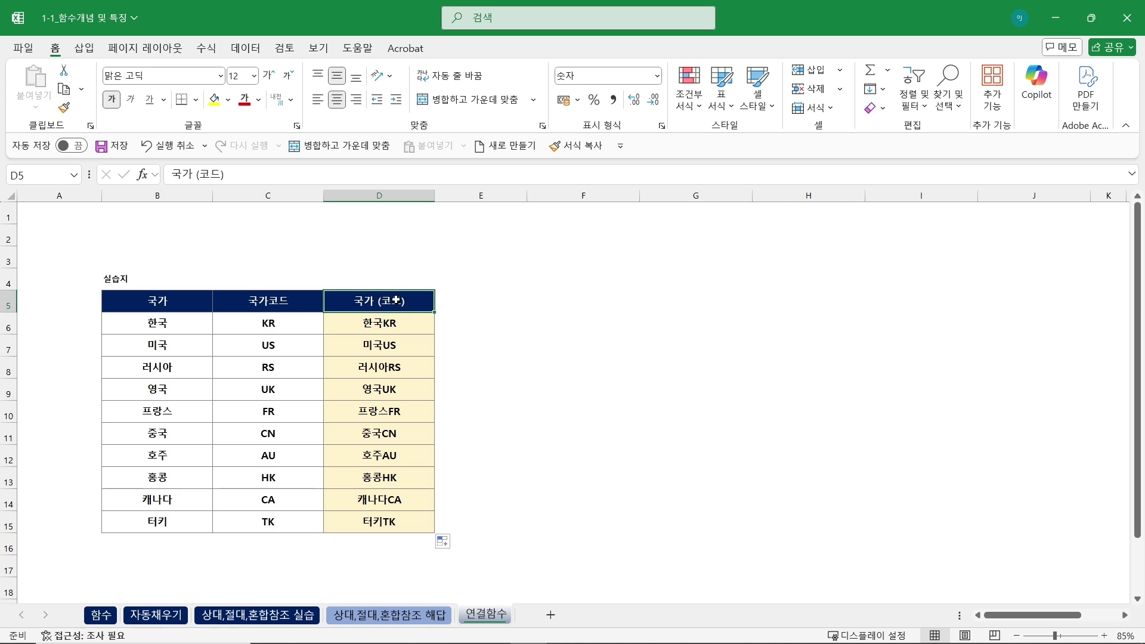
{"action": "left_click", "coordinate": [405, 325]}
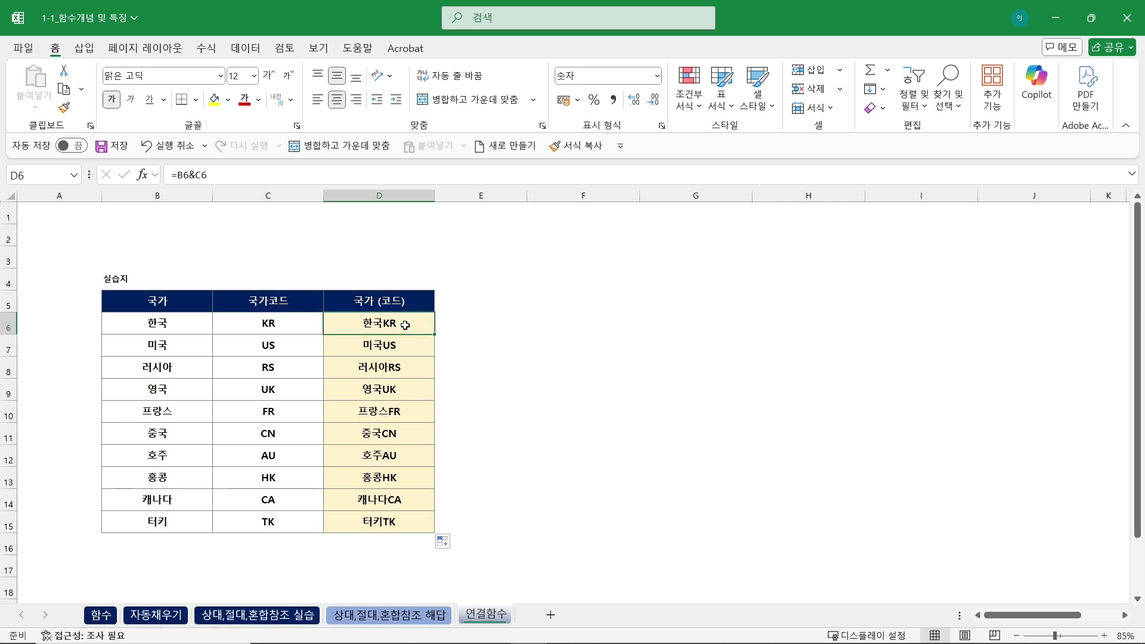
{"action": "left_click", "coordinate": [246, 172]}
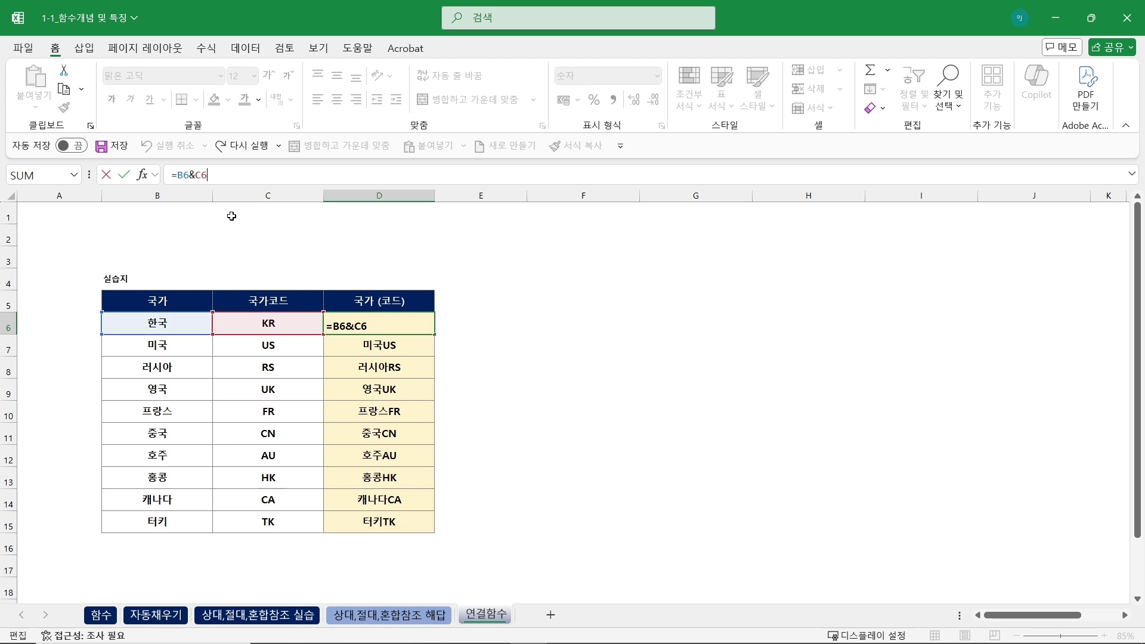
{"action": "key", "text": "Escape"}
Clear D6 through D15 and enter =B6&"("&C6&")" in D6 to put the country code in parentheses
{"action": "left_click_drag", "start_coordinate": [409, 326], "coordinate": [396, 524]}
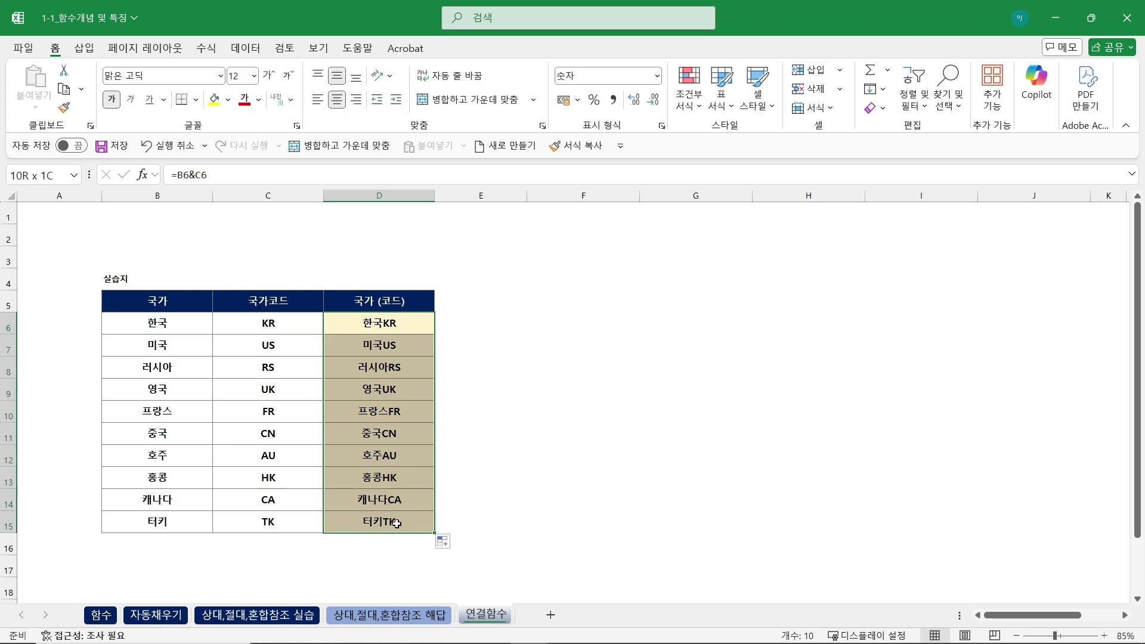
{"action": "key", "text": "Delete"}
{"action": "left_click", "coordinate": [390, 322]}
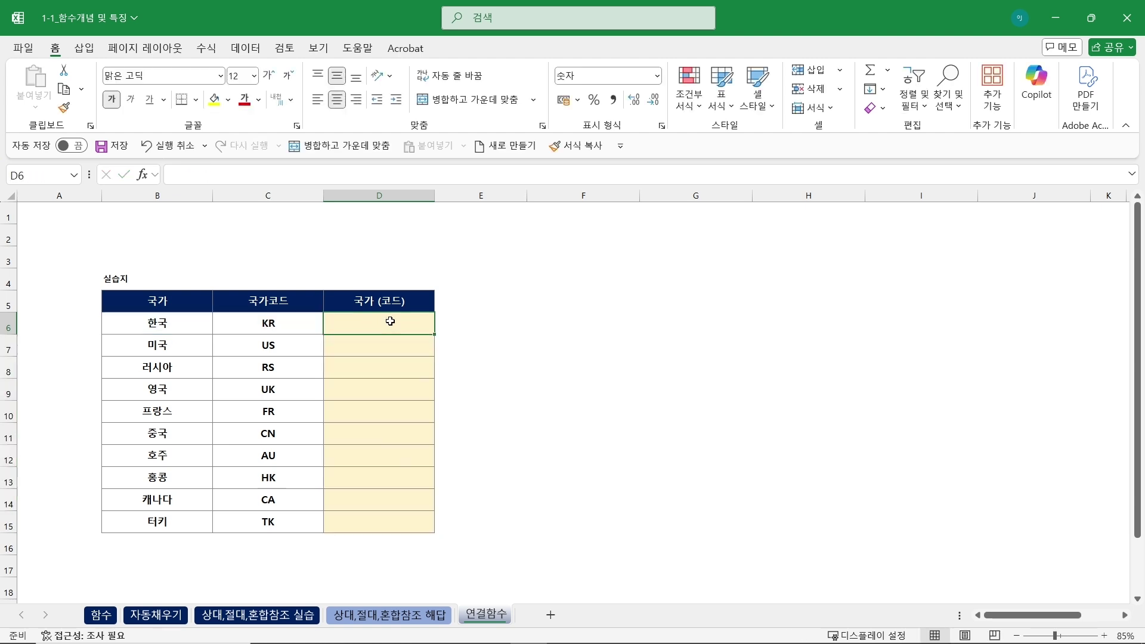
{"action": "type", "text": "="}
{"action": "left_click", "coordinate": [185, 327]}
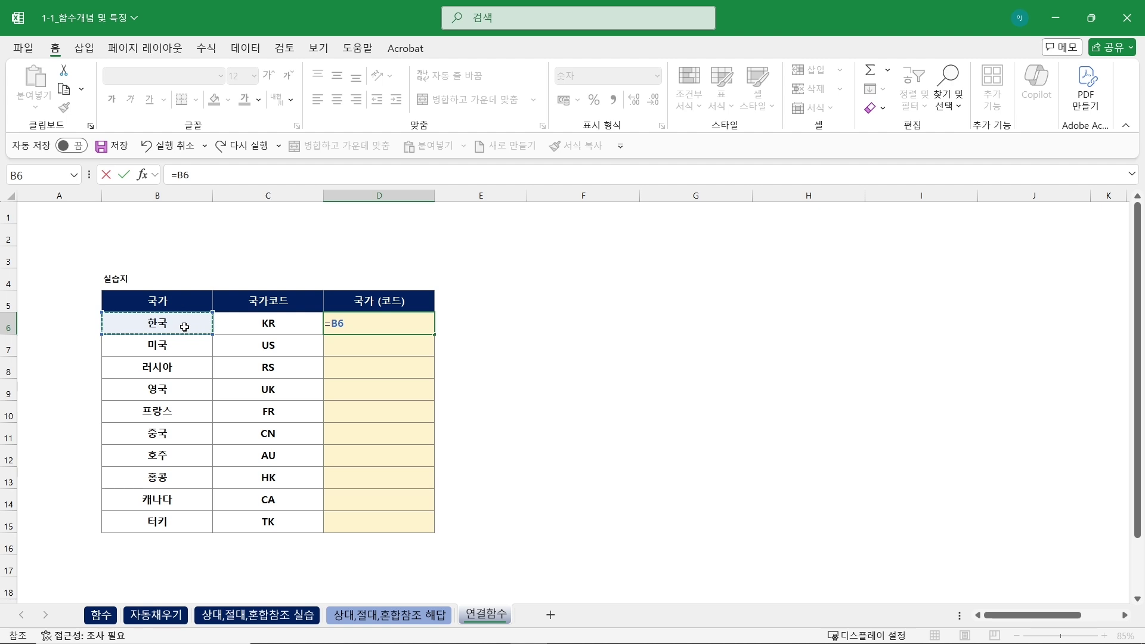
{"action": "type", "text": "&"}
{"action": "type", "text": "(\"&"}
{"action": "left_click", "coordinate": [280, 320]}
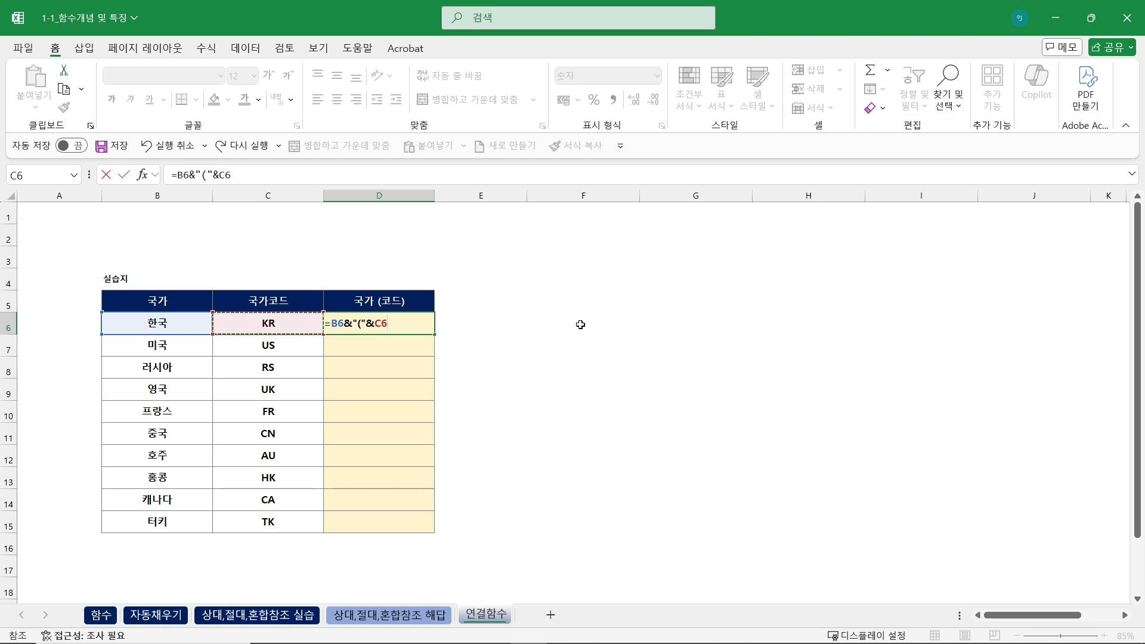
{"action": "type", "text": "&\")\"\""}
{"action": "key", "text": "Return"}
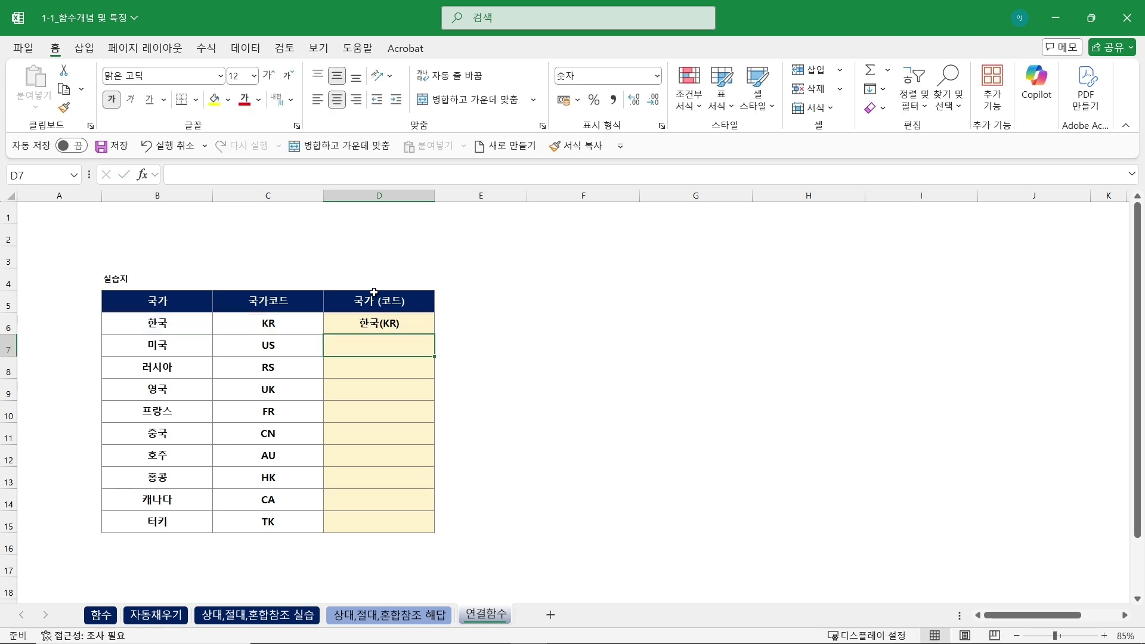
Fill the D6 formula down through D15 and deselect the column
{"action": "left_click", "coordinate": [376, 322]}
{"action": "left_click_drag", "start_coordinate": [435, 335], "coordinate": [440, 536]}
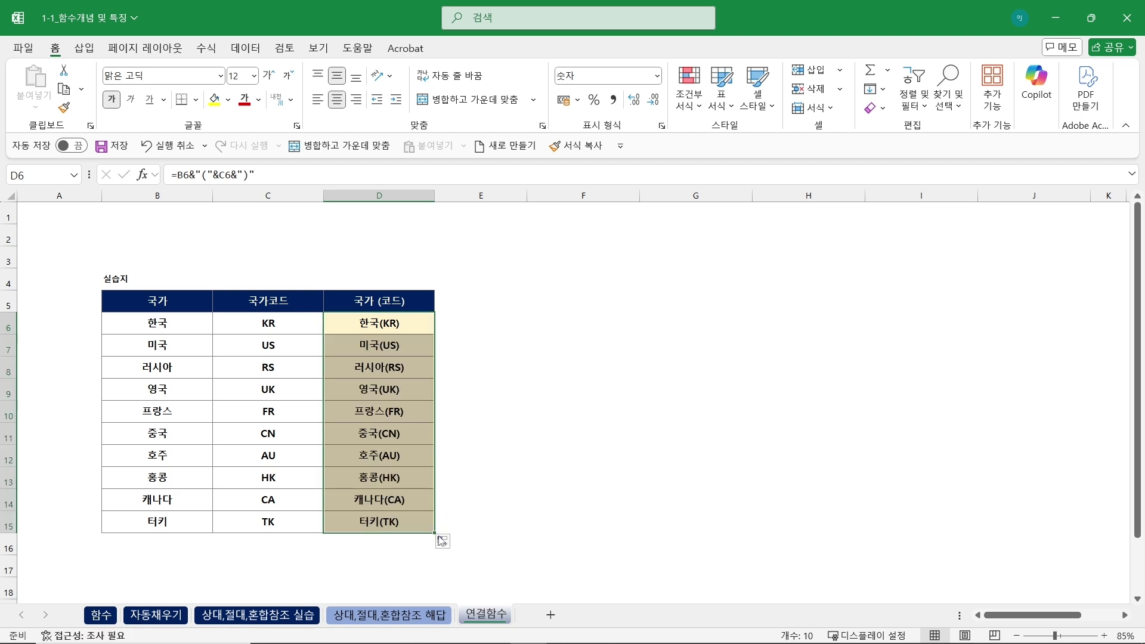
{"action": "left_click", "coordinate": [629, 372]}
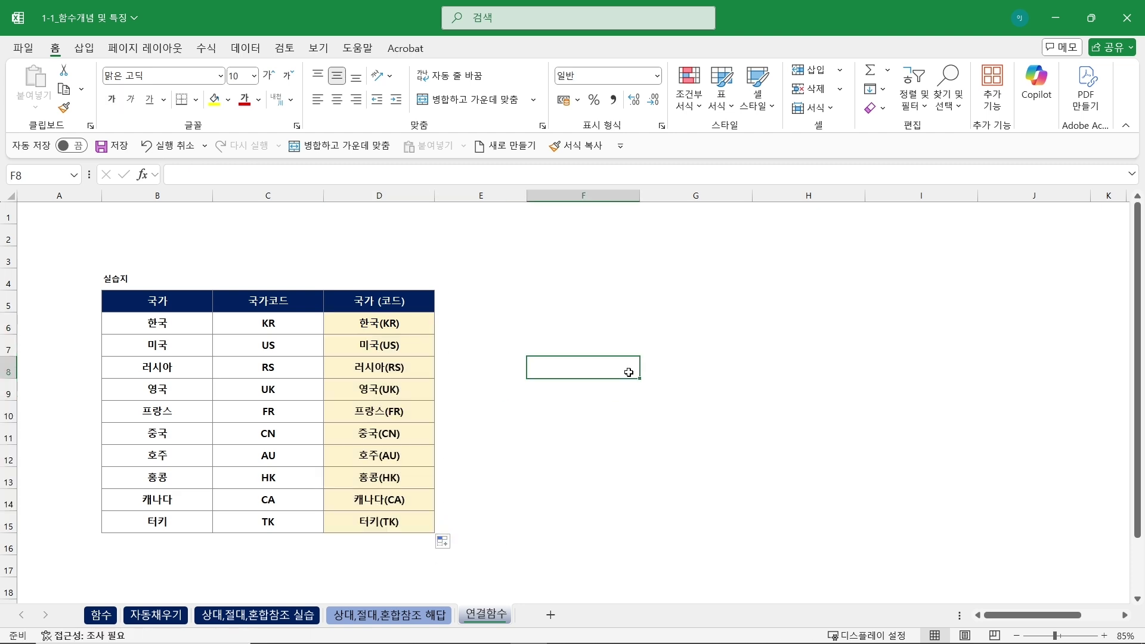